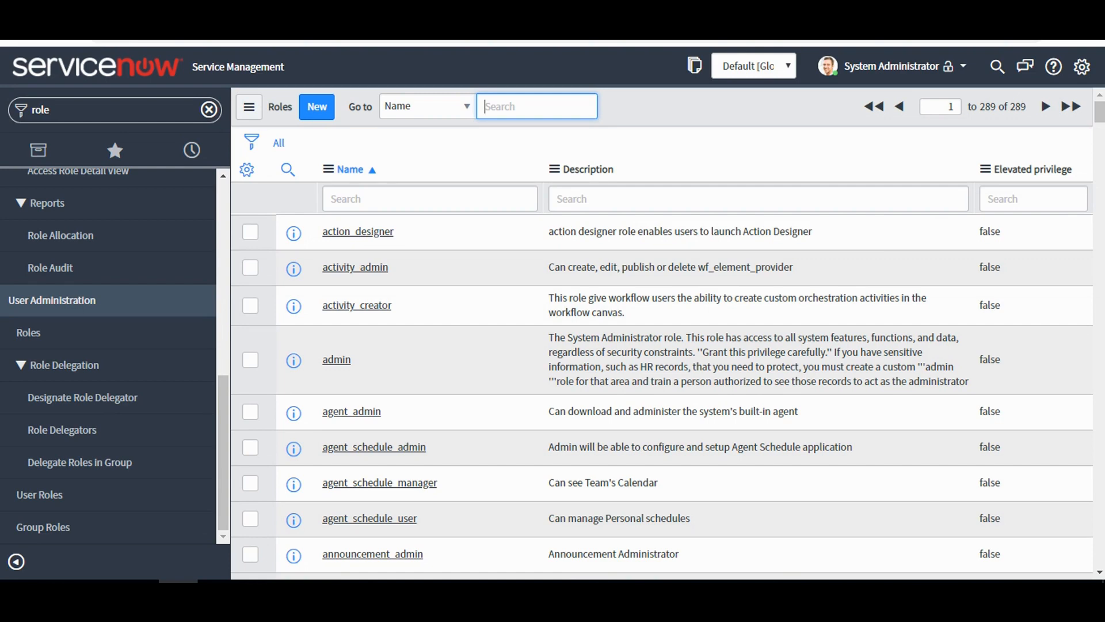
Create a new role named acl_test and save the record.
click(316, 107)
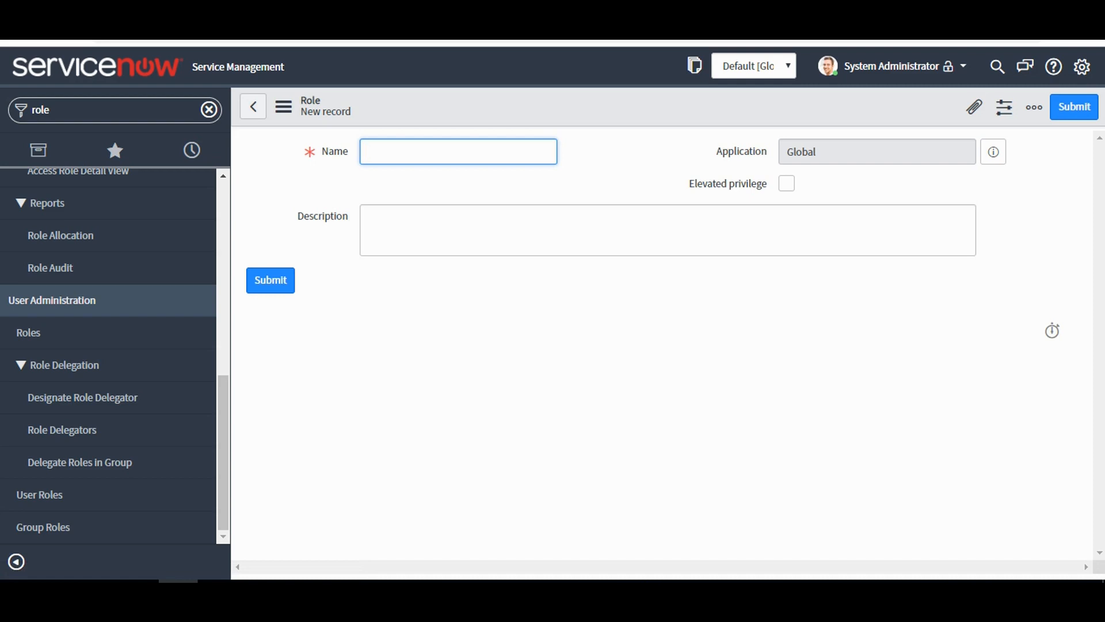
text(acl_test)
right_click(581, 105)
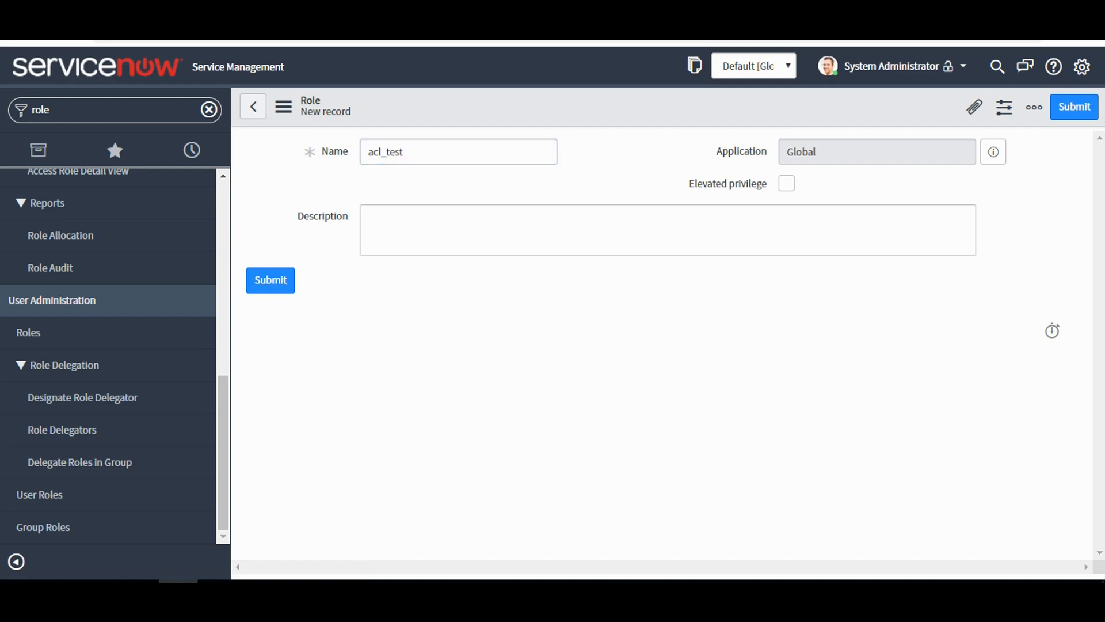
click(606, 113)
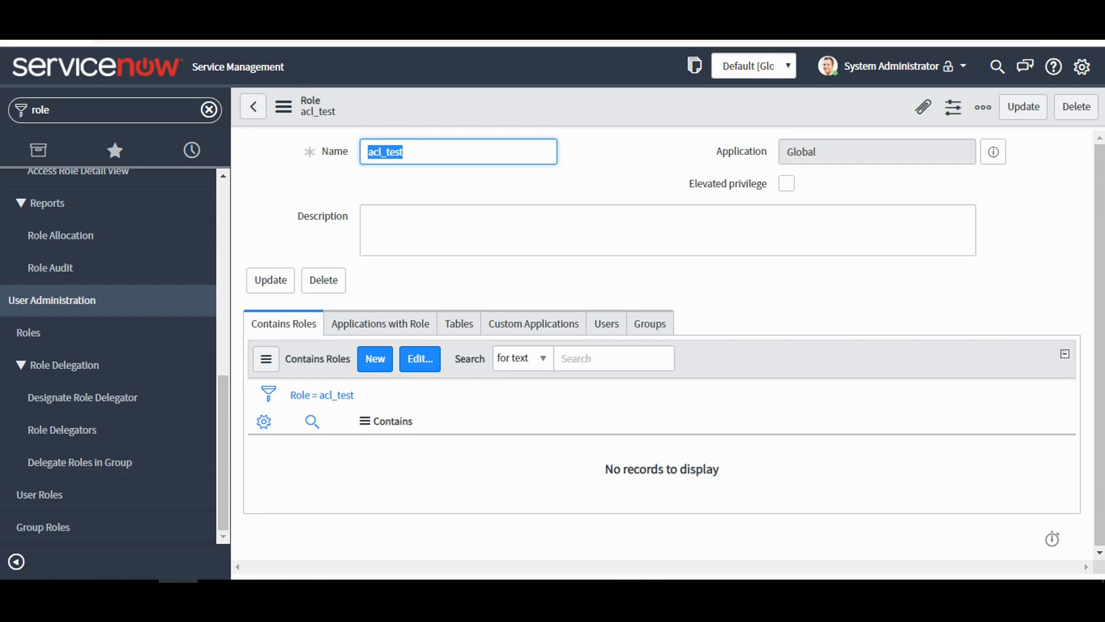
Filter the navigator for "user" and open the Users list under User Administration.
click(209, 109)
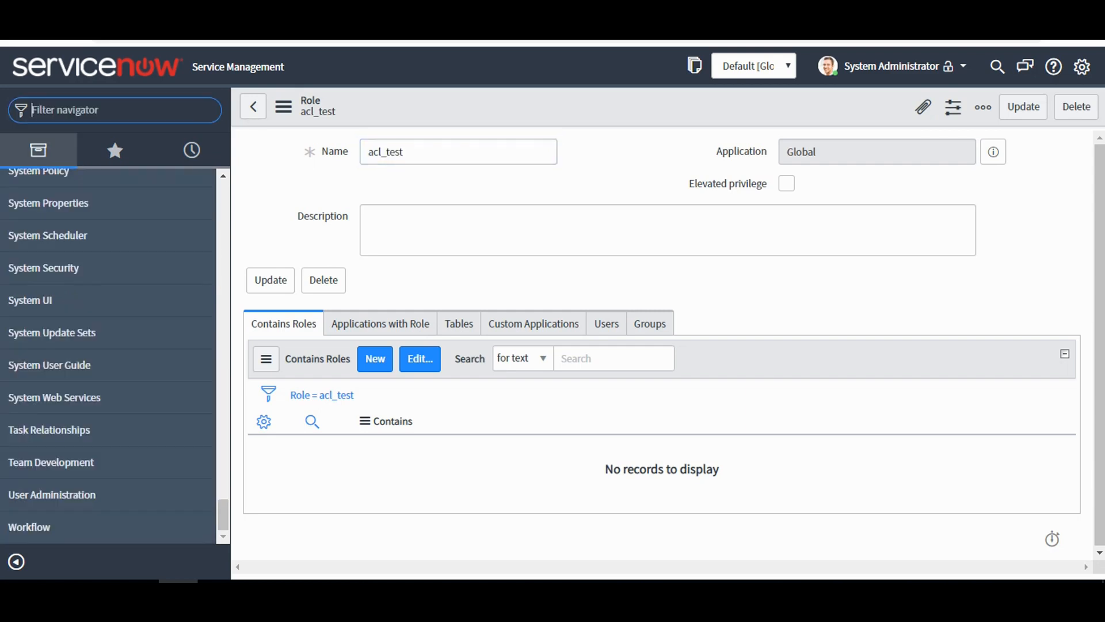
text(user)
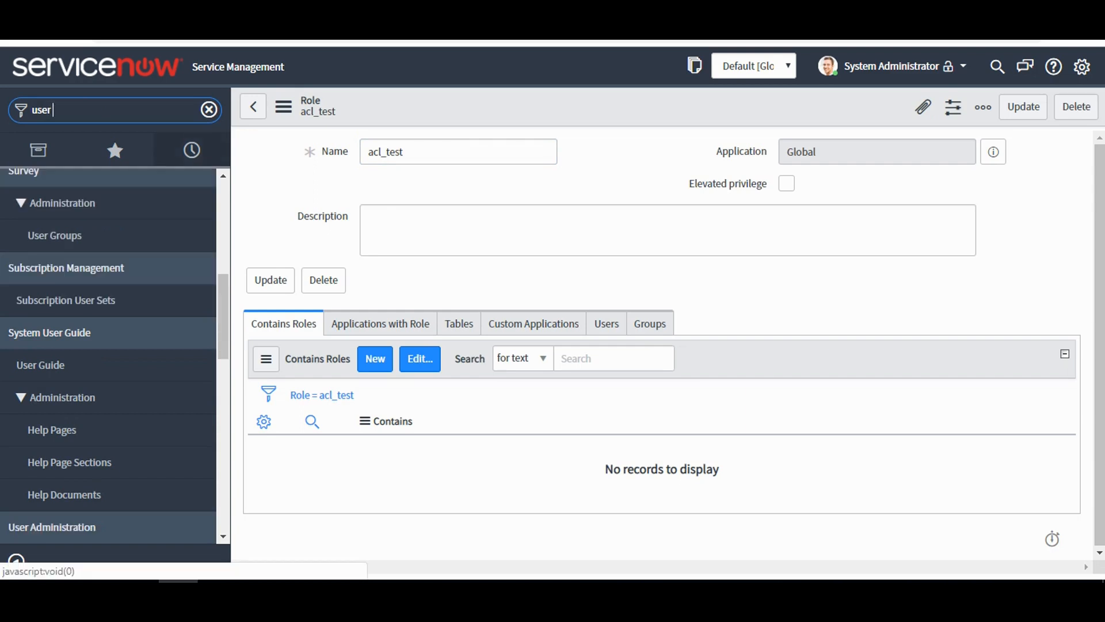
drag(224, 316, 224, 383)
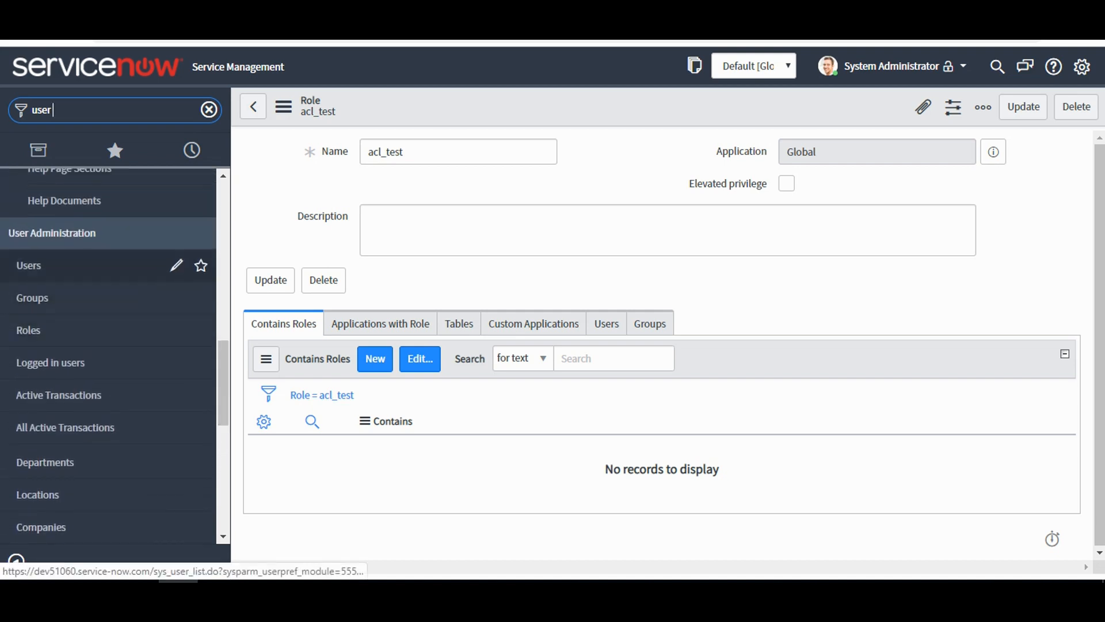
click(29, 265)
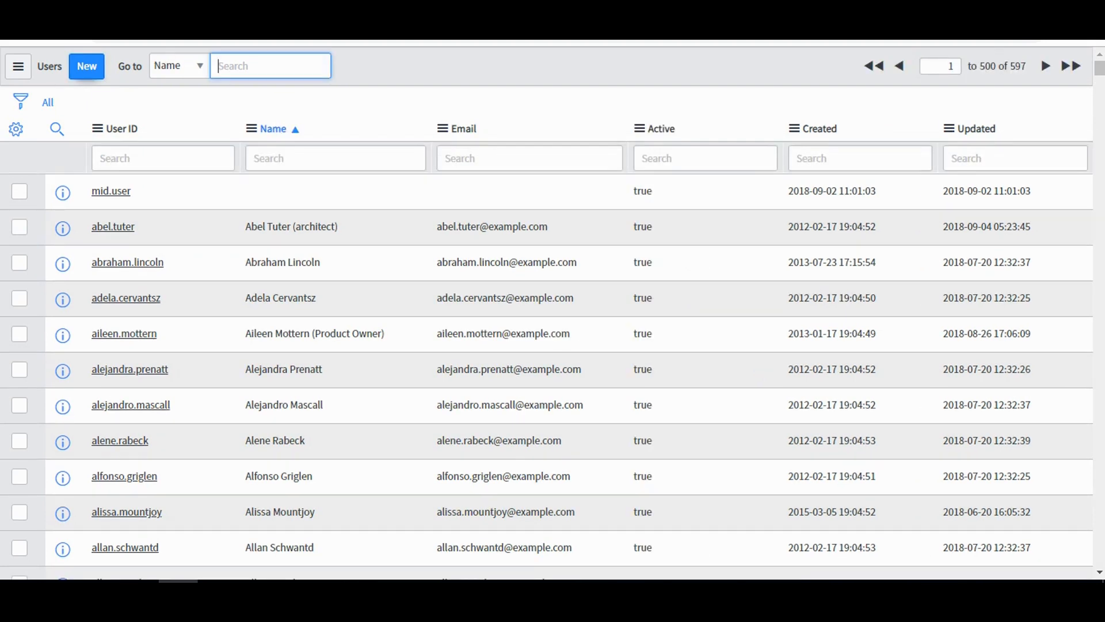
Create and save a new user with user ID test_acl, first name Test and last name ACL.
click(87, 67)
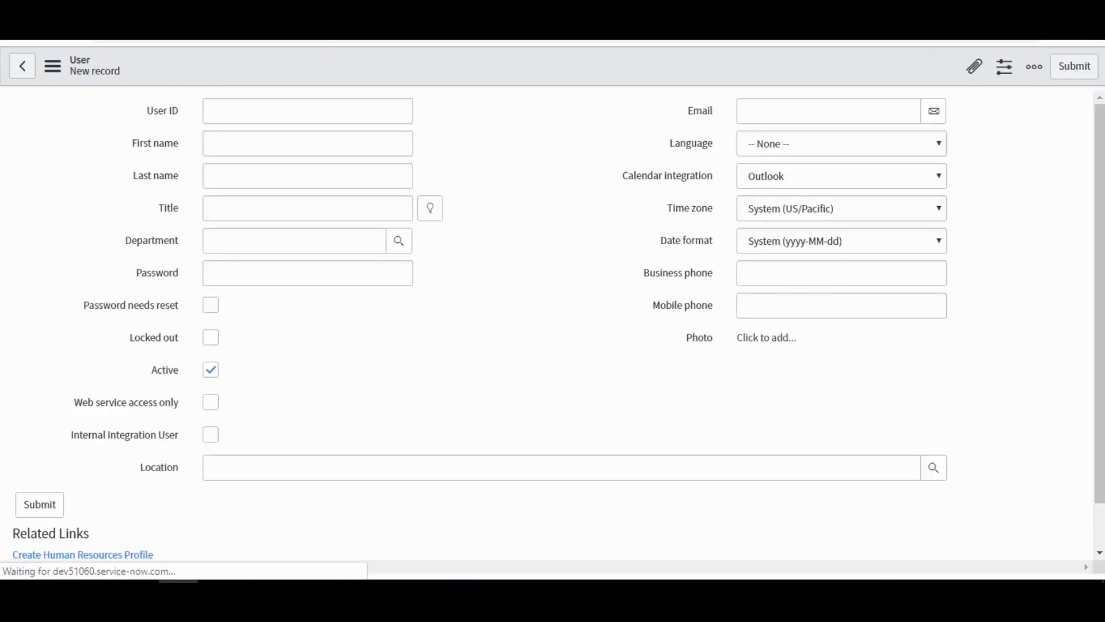
text(te)
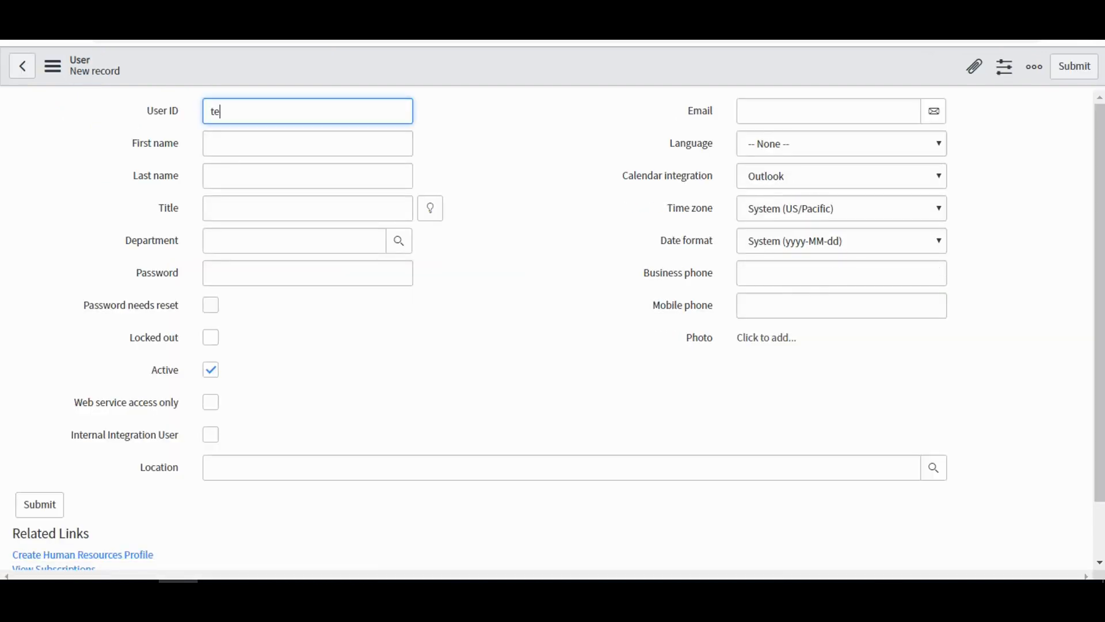
text(st_acl)
key(Tab)
text(Test)
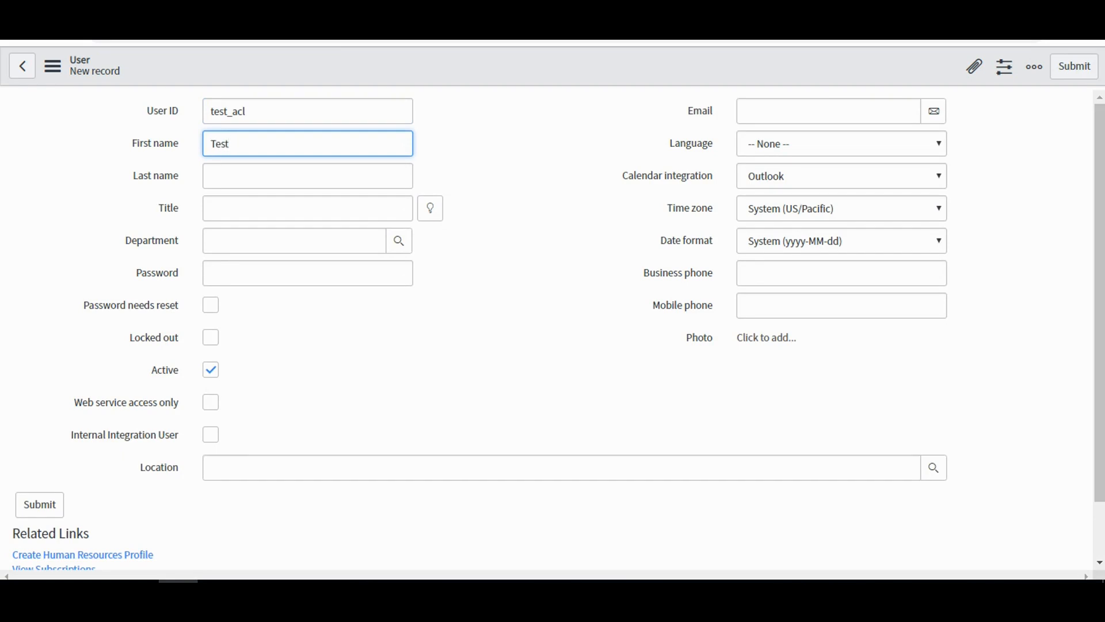
key(Tab)
text(ACL)
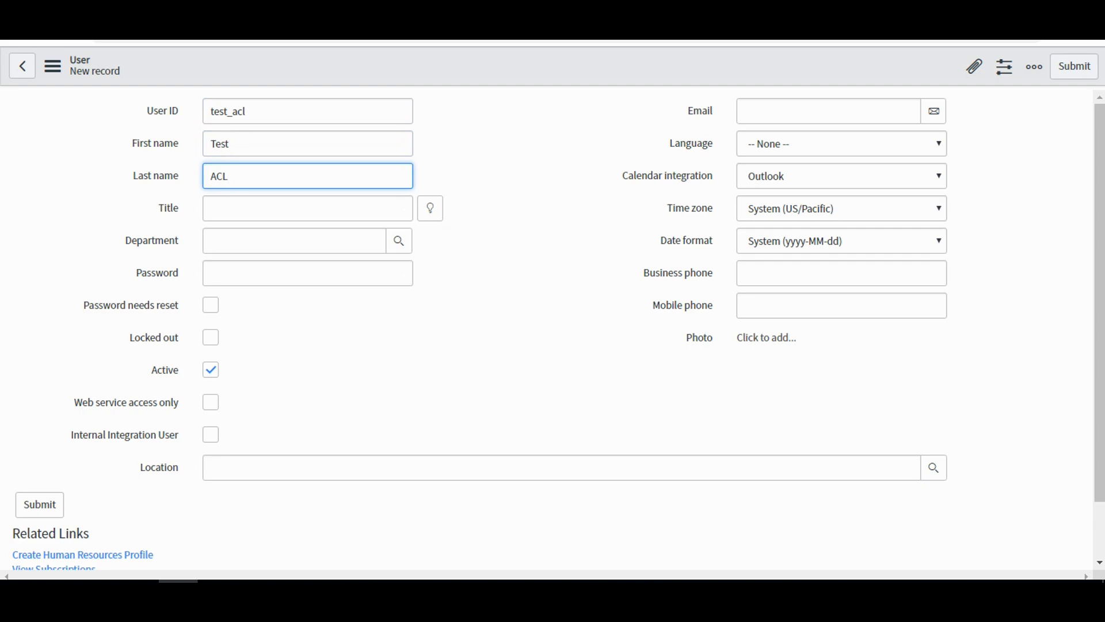
right_click(441, 75)
click(466, 84)
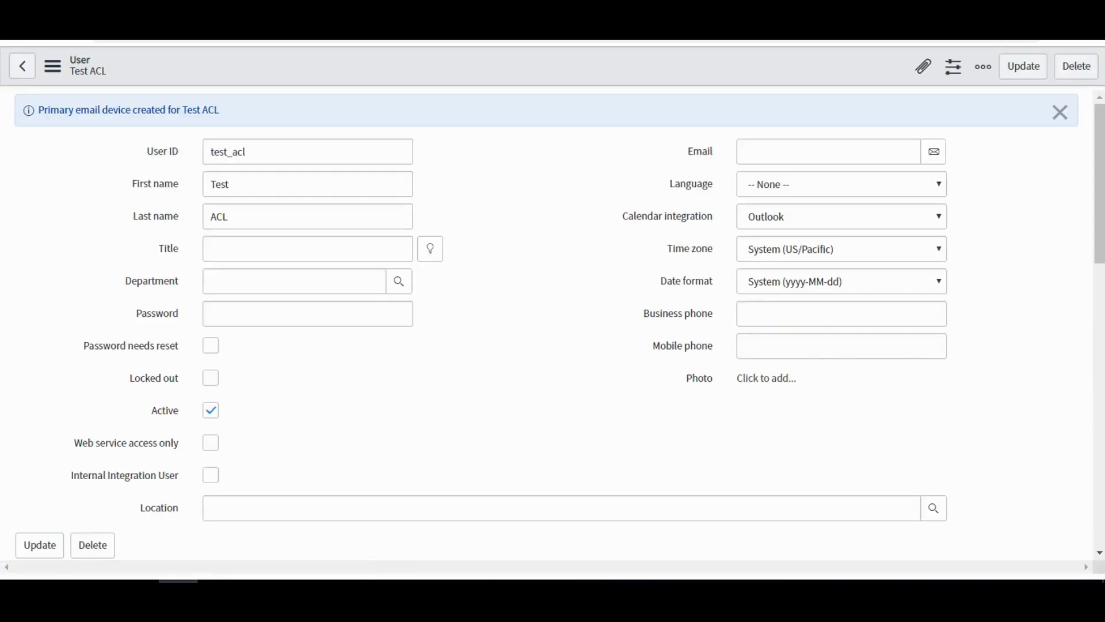
Assign the acl_test role to the Test ACL user and save the roles list.
scroll(553, 322, down, 6)
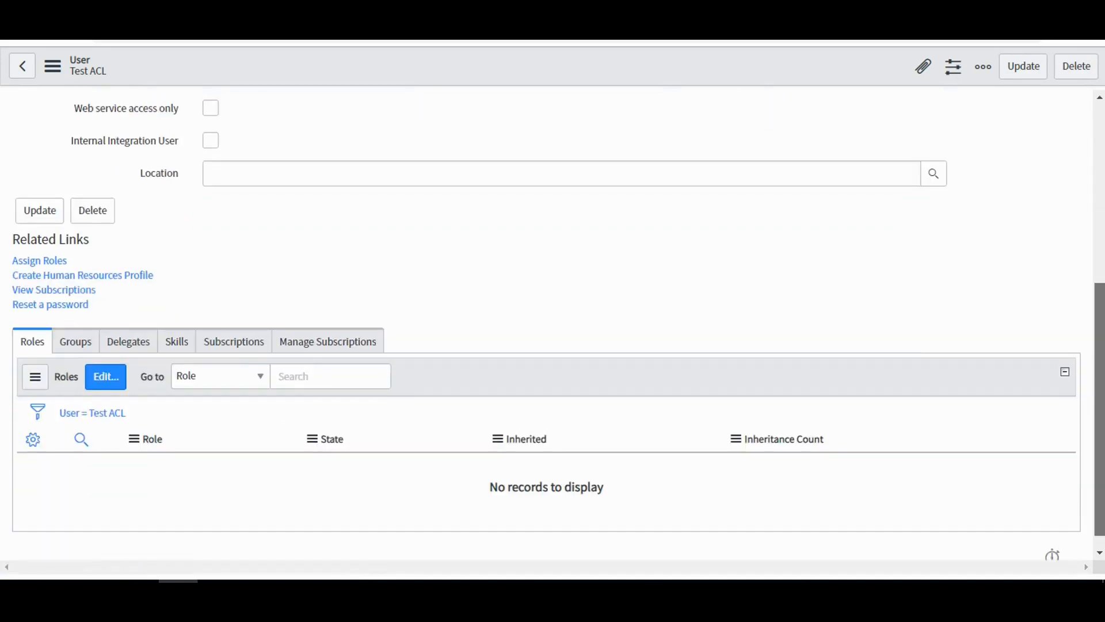
click(105, 367)
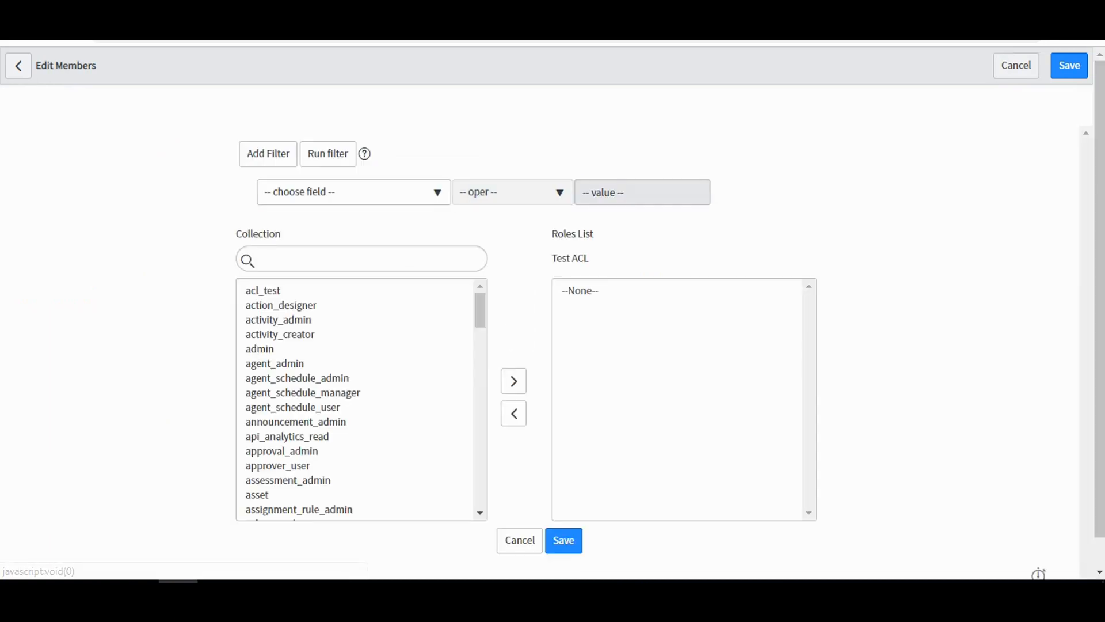
double_click(263, 290)
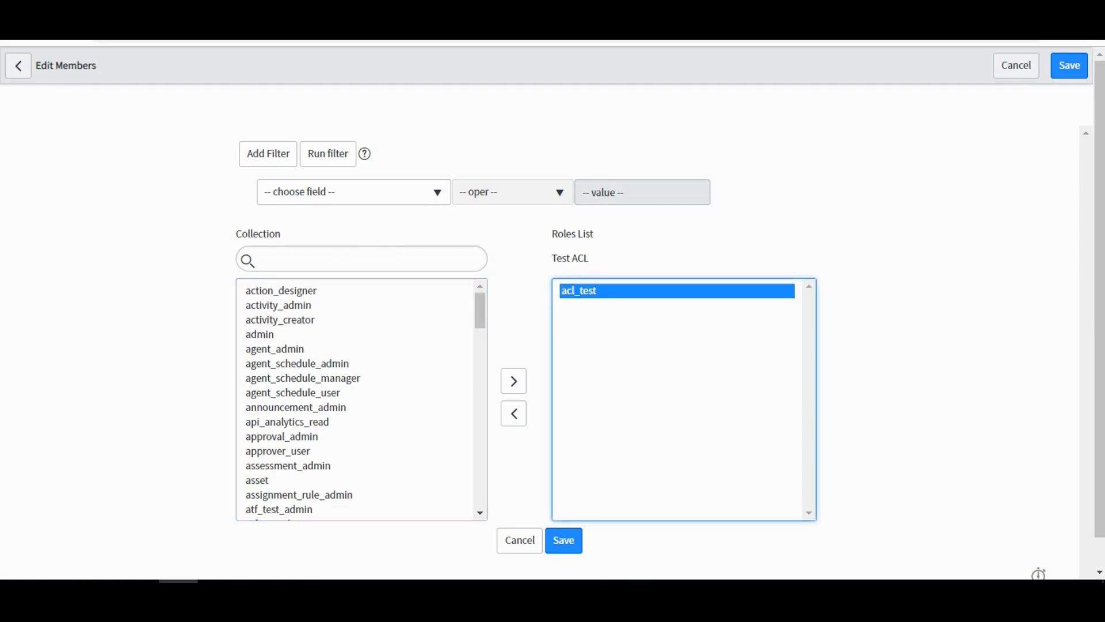
click(563, 540)
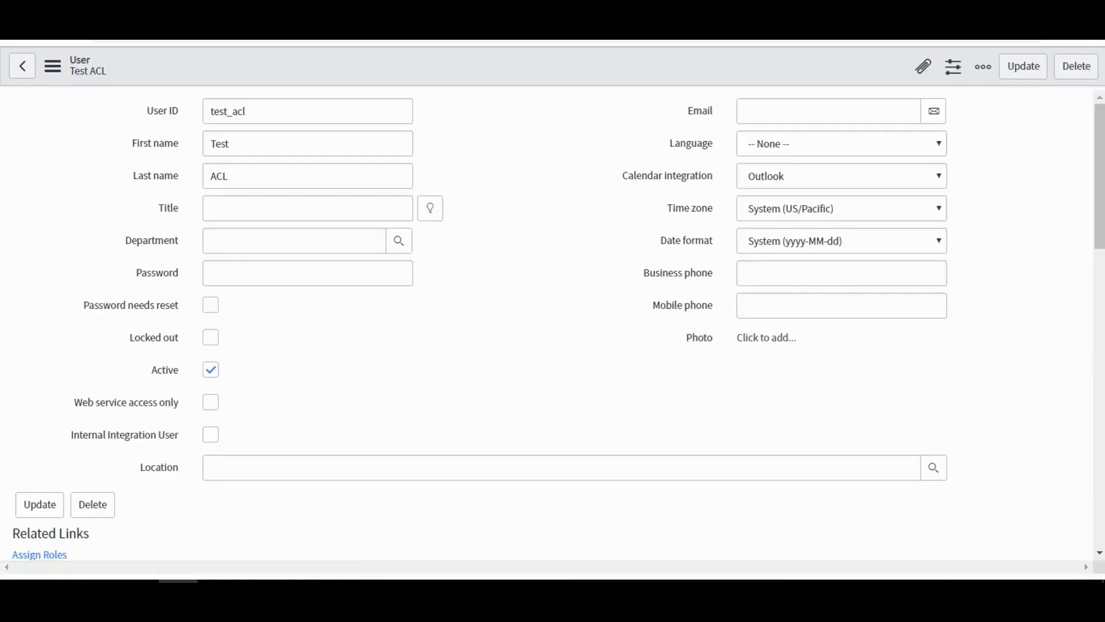
Open a new incognito browser window and load the ServiceNow developer instance's login page.
right_click(178, 582)
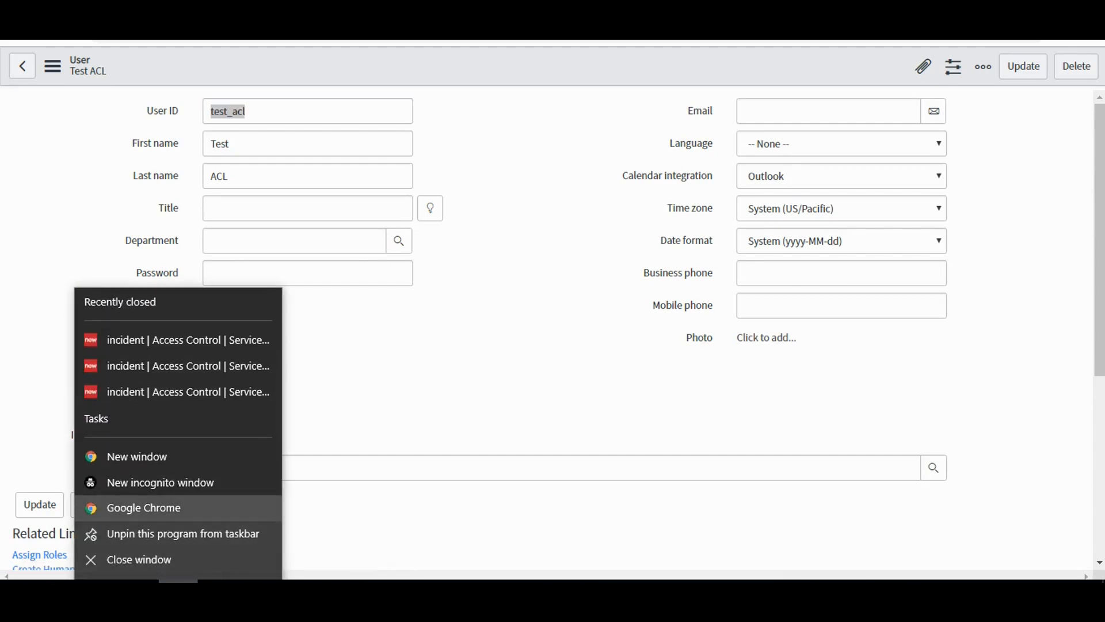
click(160, 482)
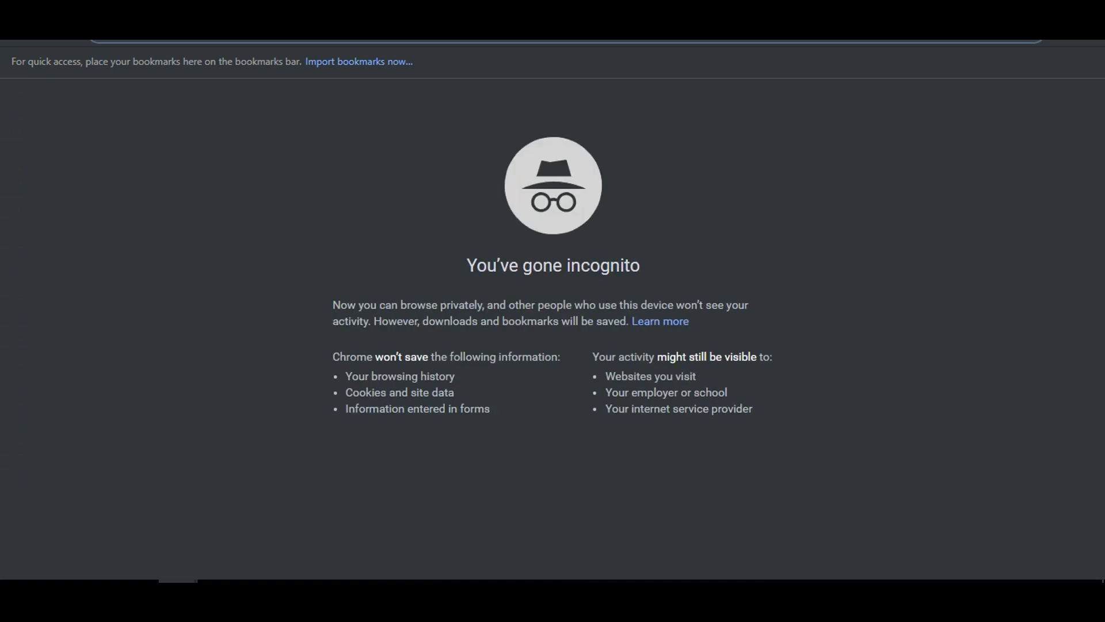
text(dev)
key(Right)
key(Return)
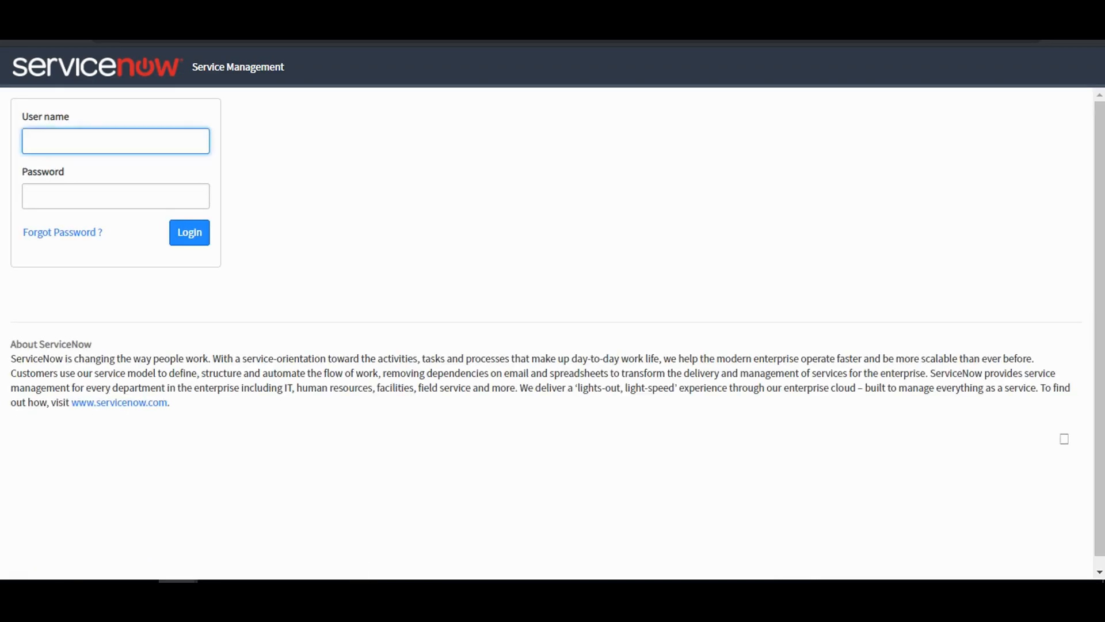
Log in to the instance with user name admin and the account password.
text(admin)
key(Tab)
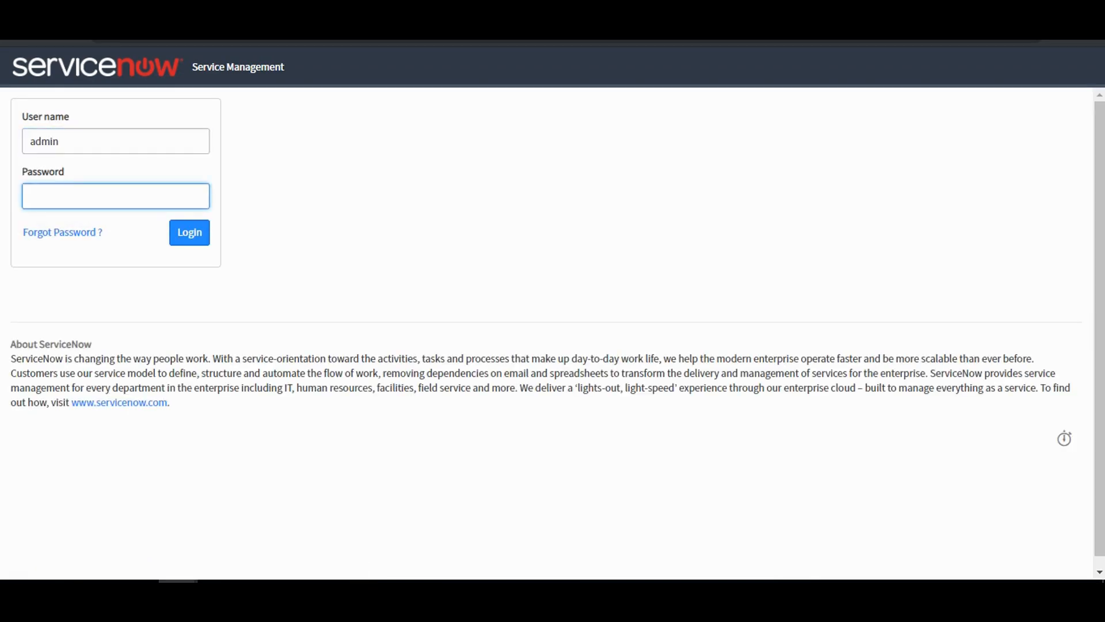
text(•••••••••)
key(Return)
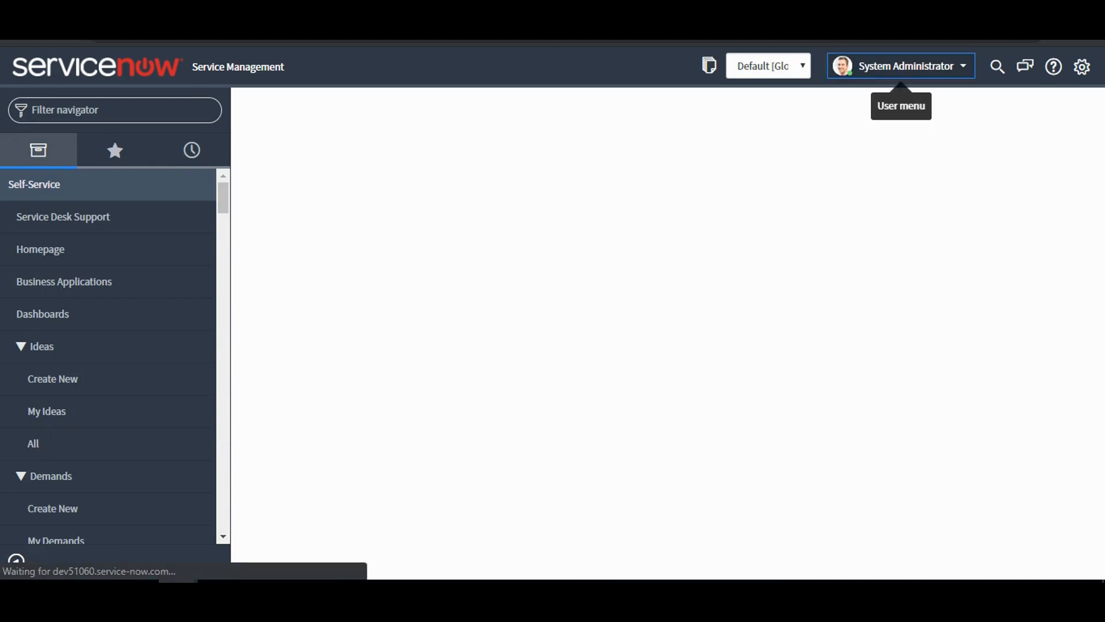
Impersonate the Test ACL user by searching for "test".
click(904, 65)
click(909, 114)
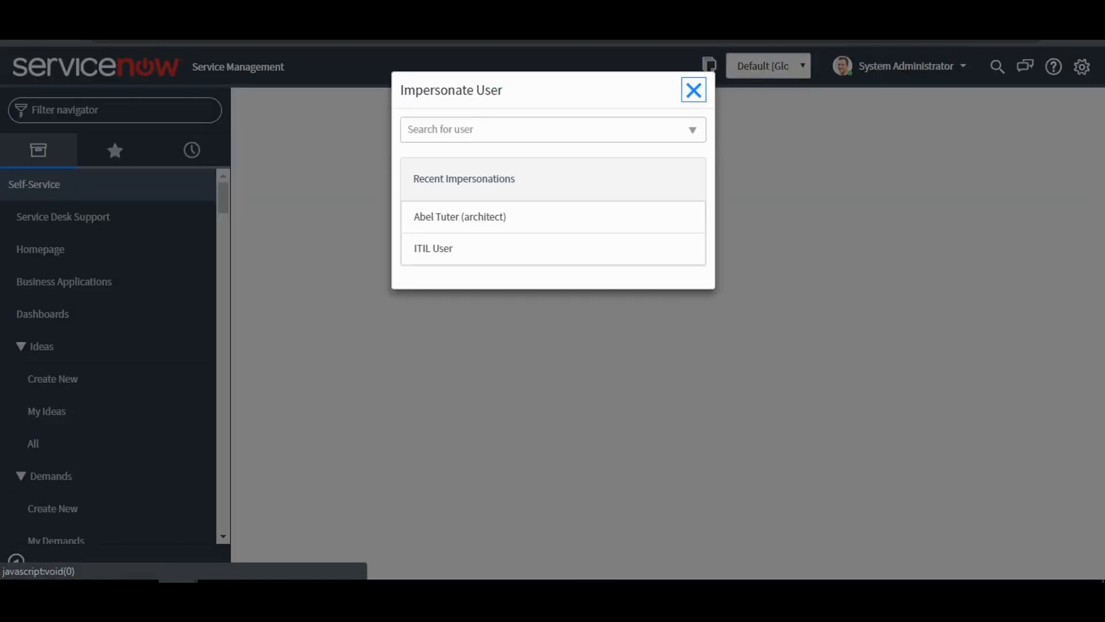
text(test)
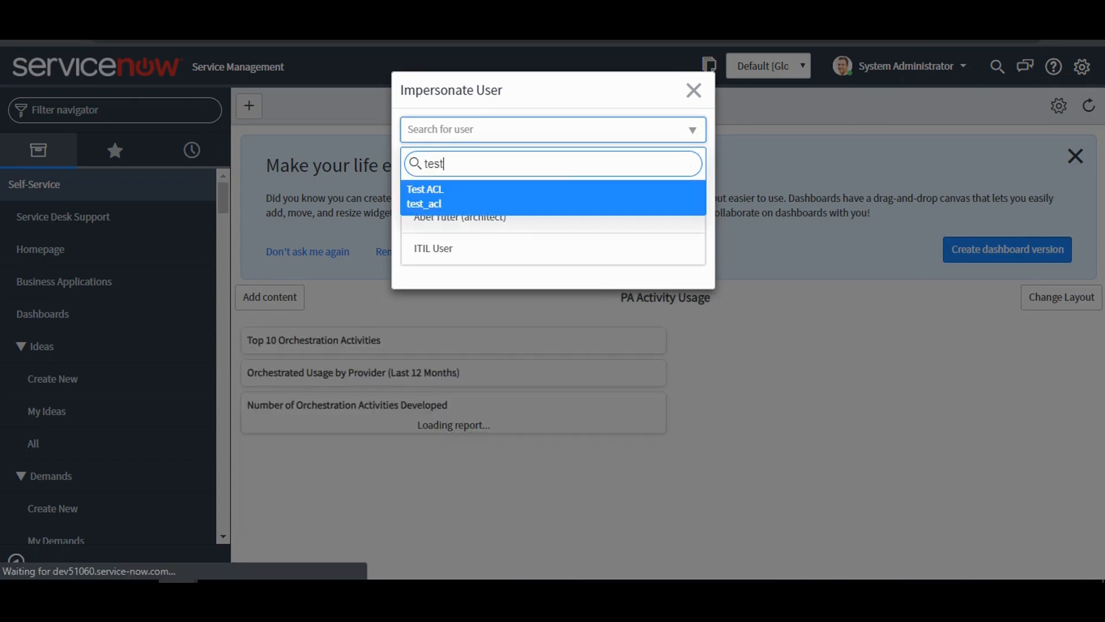
key(Return)
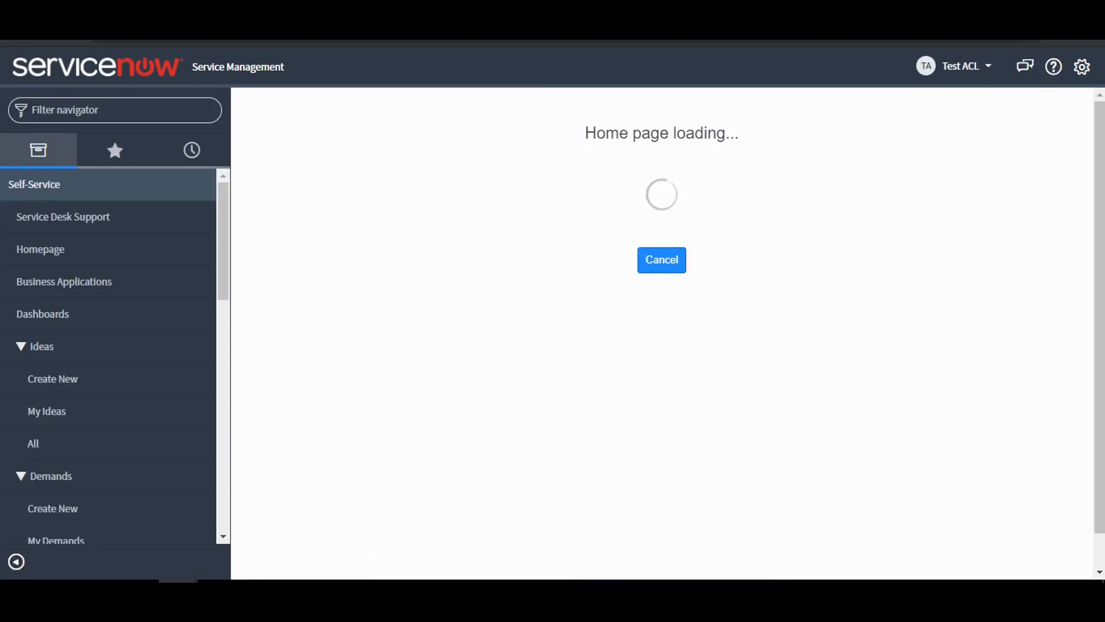
Browse the modules available to Test ACL, open the Self-Service Incidents list and bring up the form for a new incident.
drag(223, 242, 223, 472)
scroll(87, 391, up, 5)
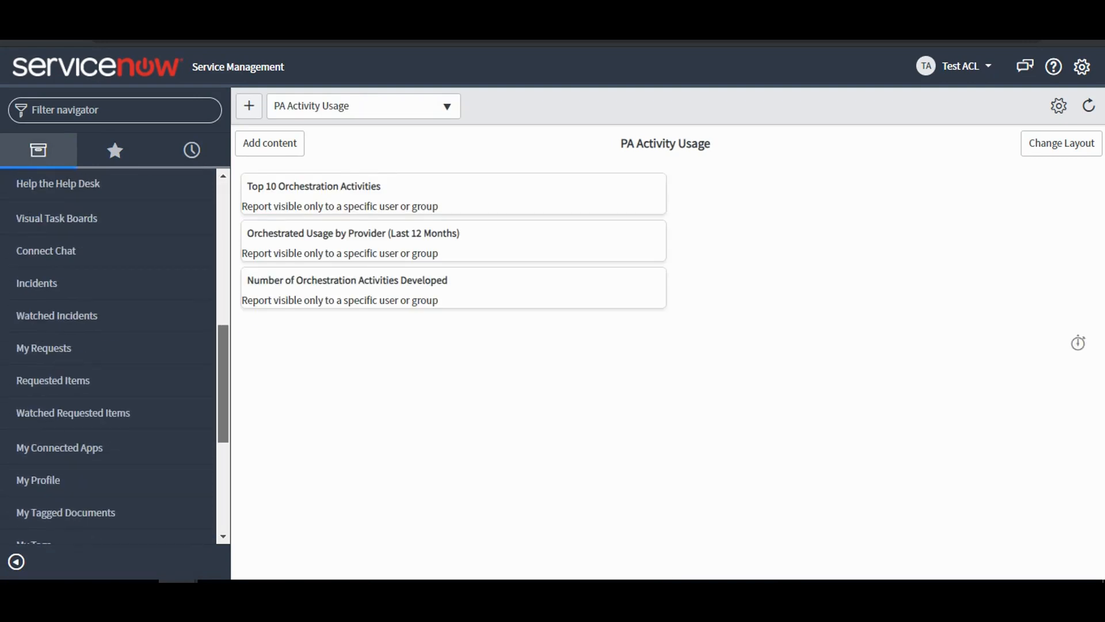
drag(223, 380, 223, 242)
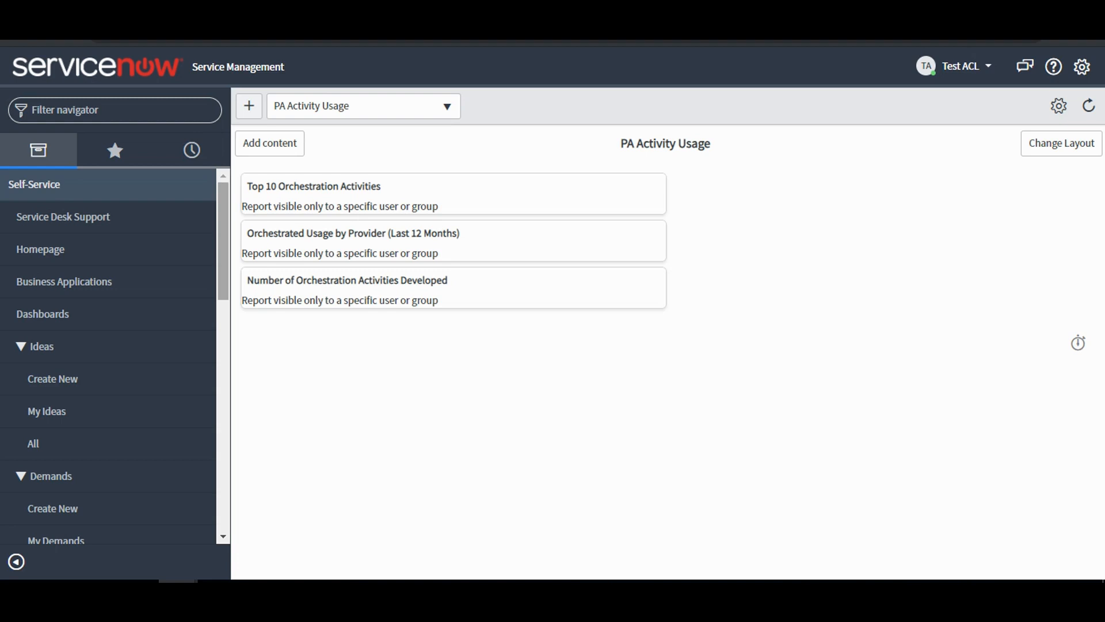
scroll(107, 357, down, 15)
scroll(108, 357, up, 3)
scroll(108, 357, down, 3)
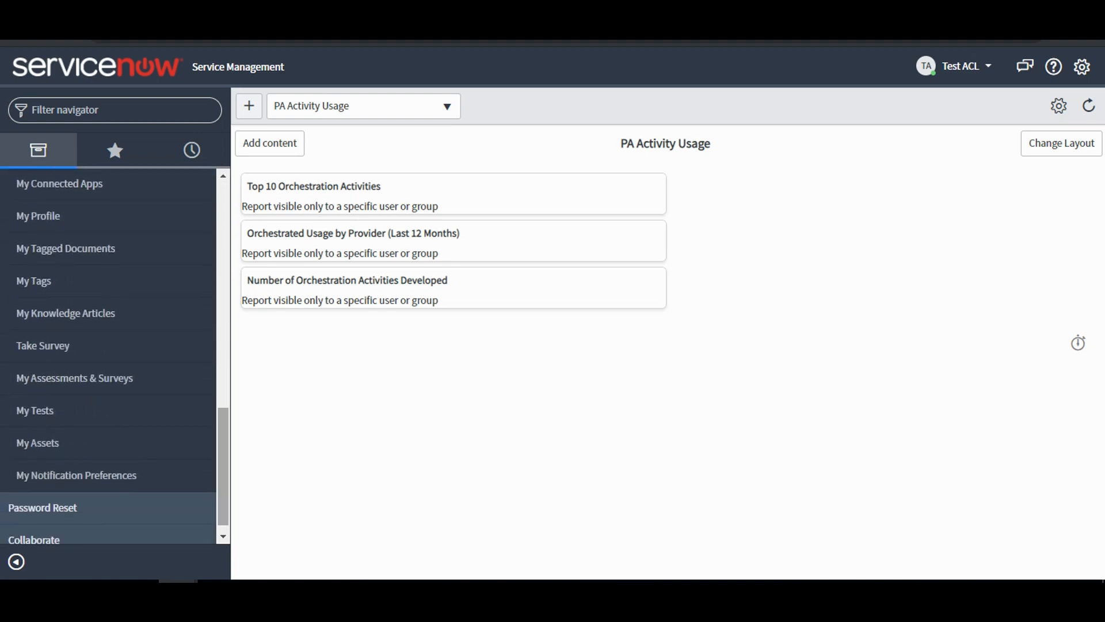
scroll(109, 357, up, 6)
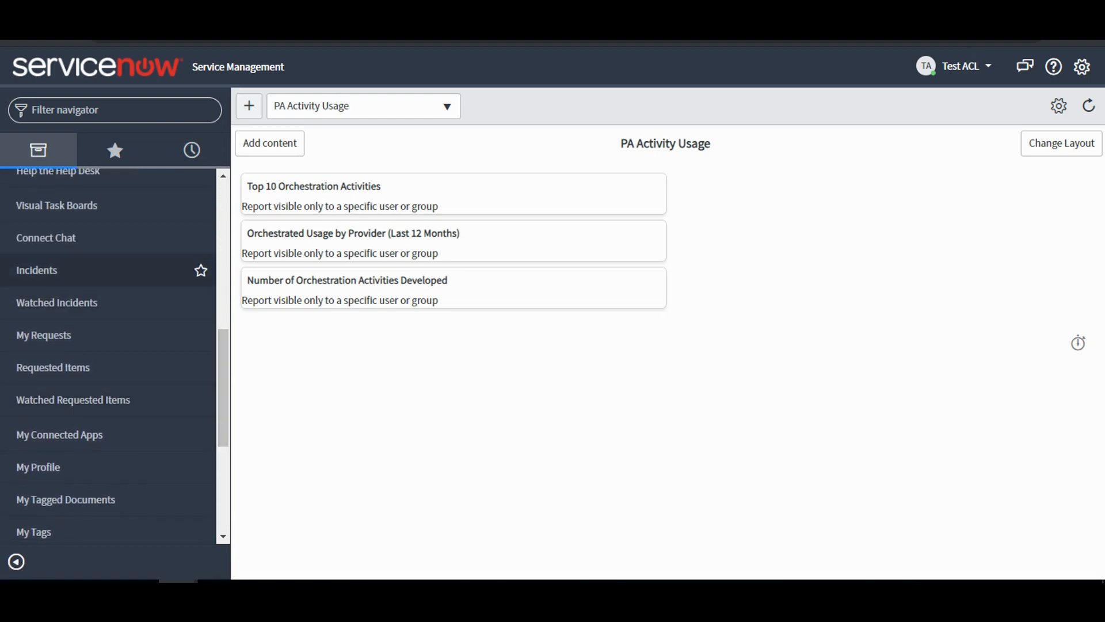
click(107, 269)
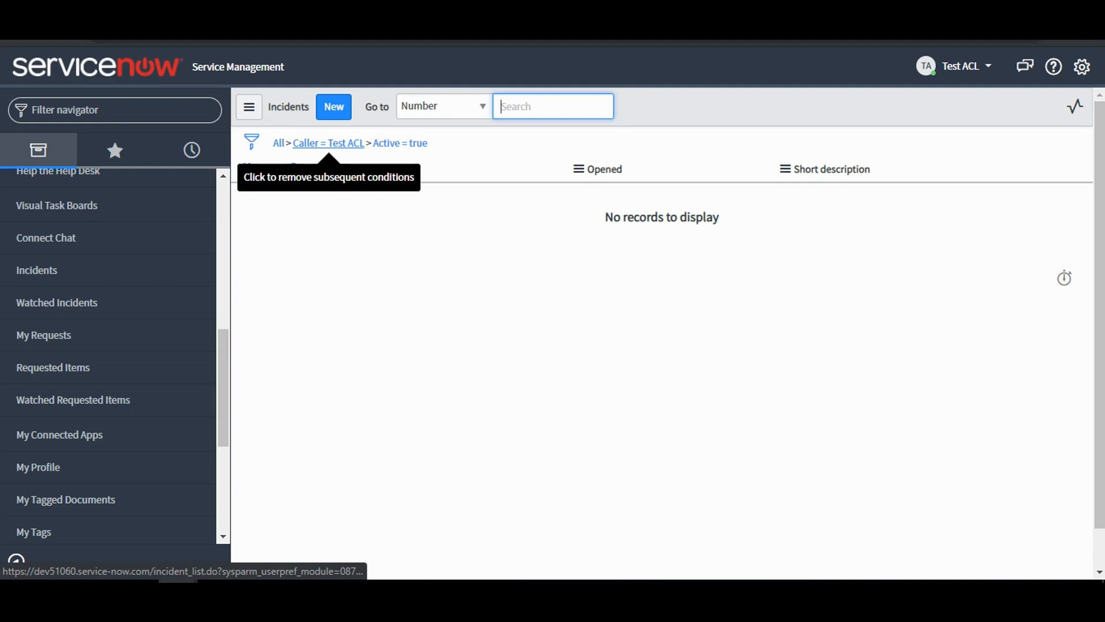
click(334, 107)
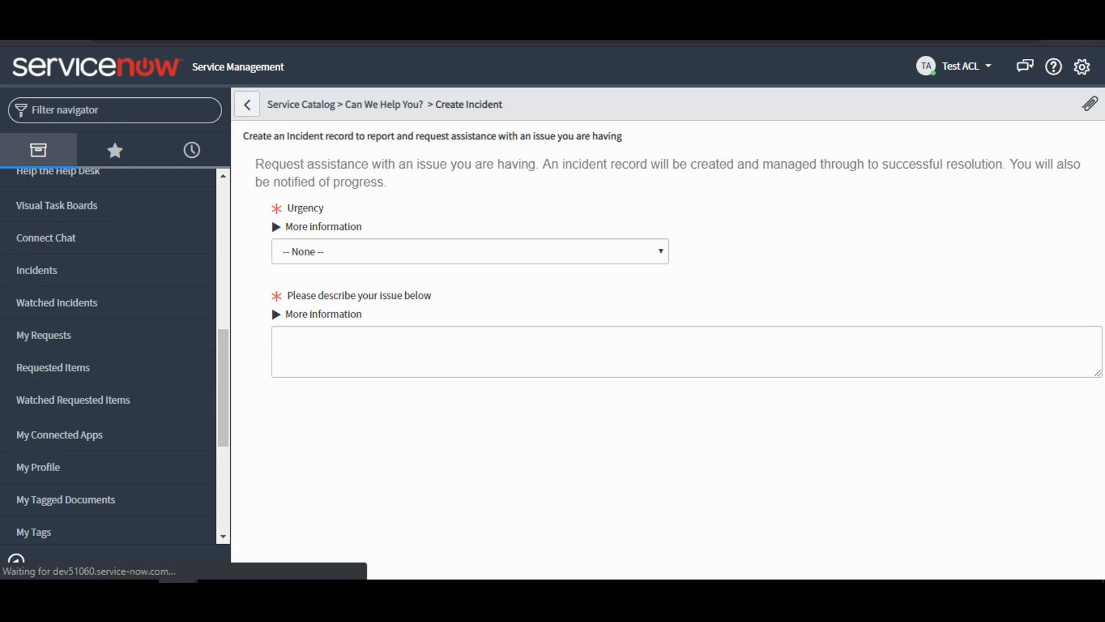
Switch to the administrator's browser window, filter the navigator by "incident" and open the Incident application menu record for editing.
mouse_move(179, 580)
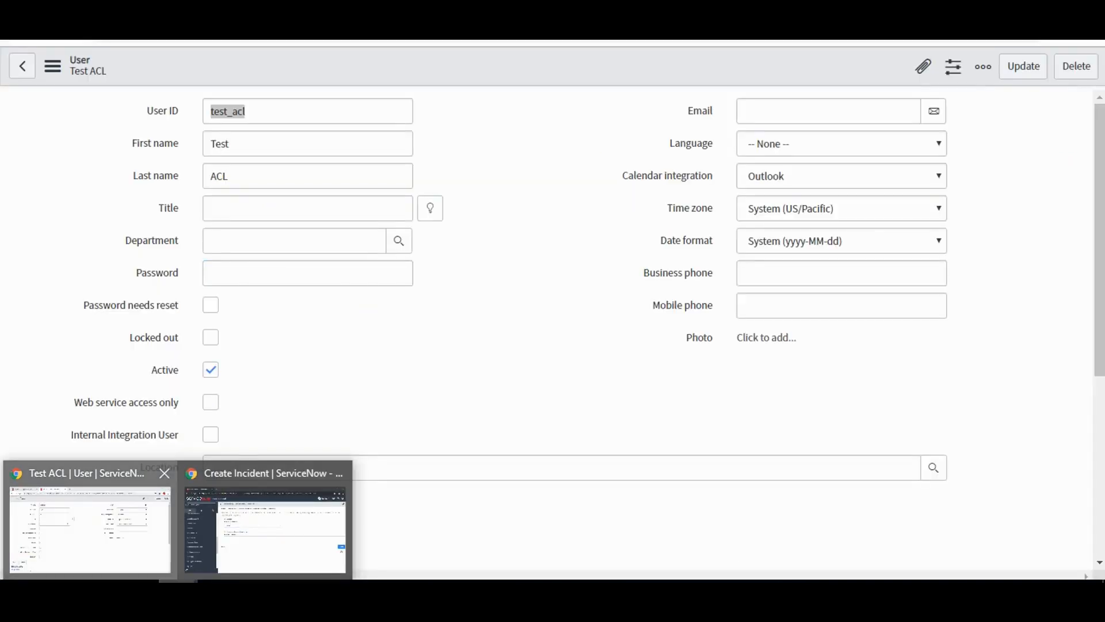
click(89, 518)
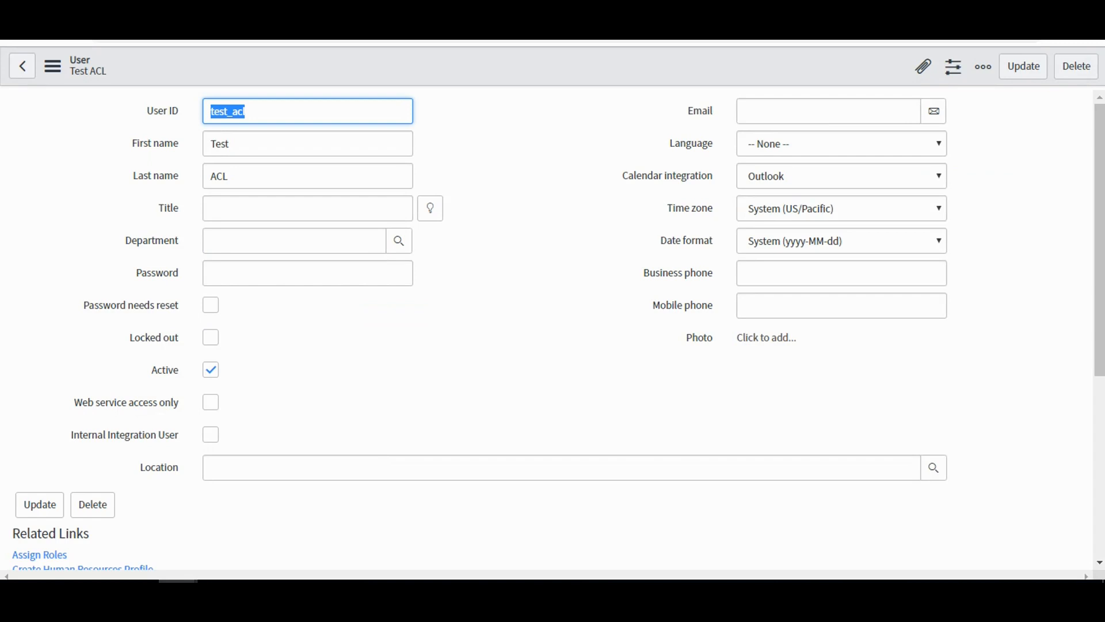
click(686, 240)
key(ctrl+shift+Tab)
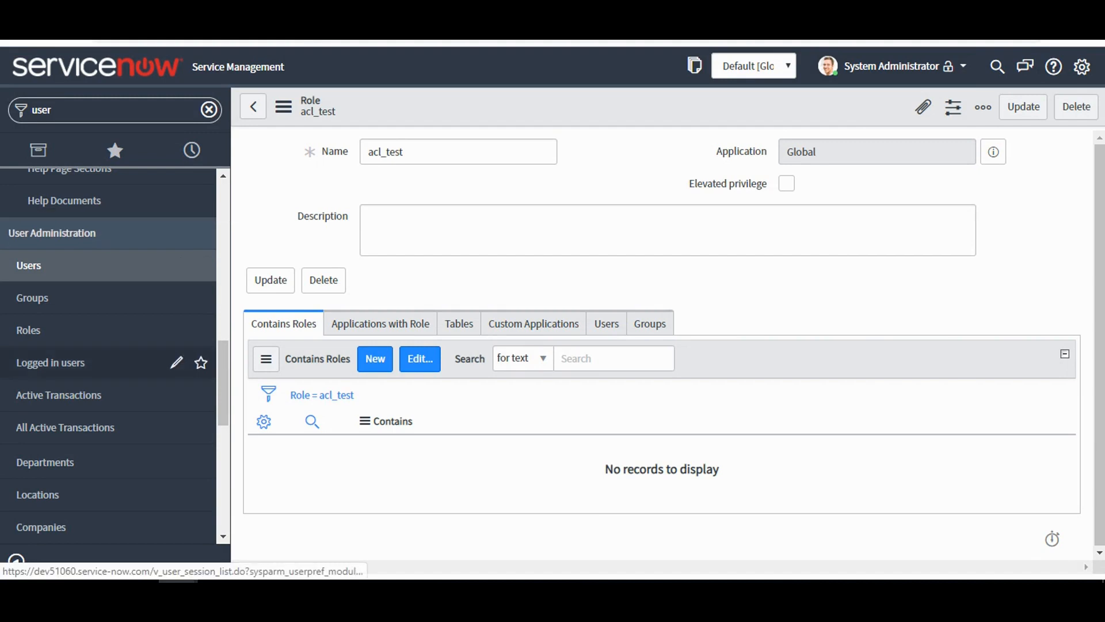
drag(224, 368, 224, 210)
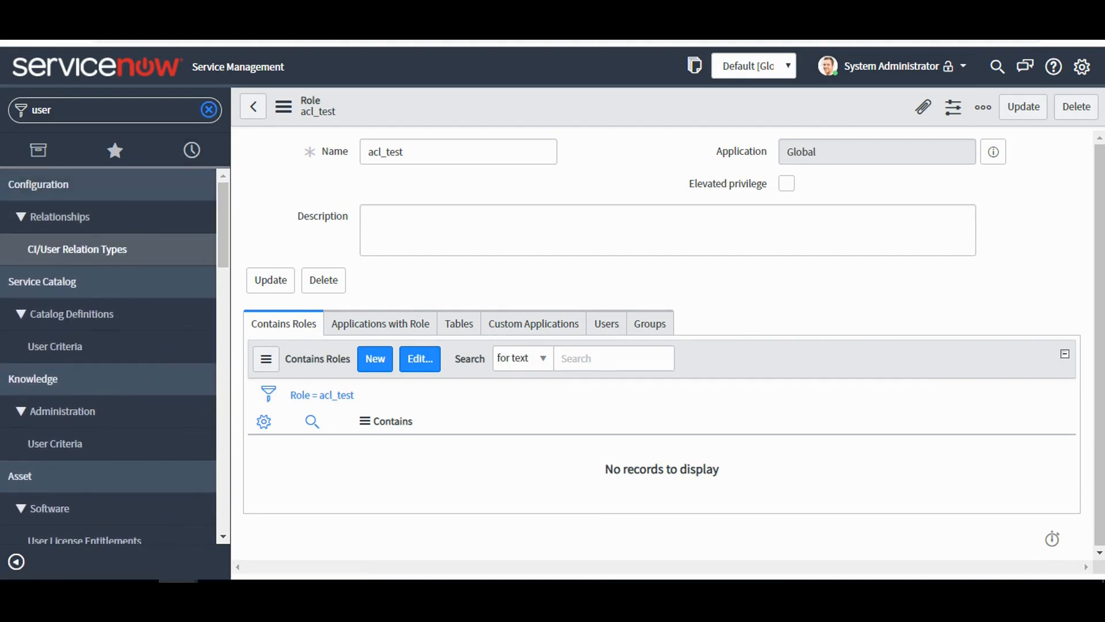
click(208, 109)
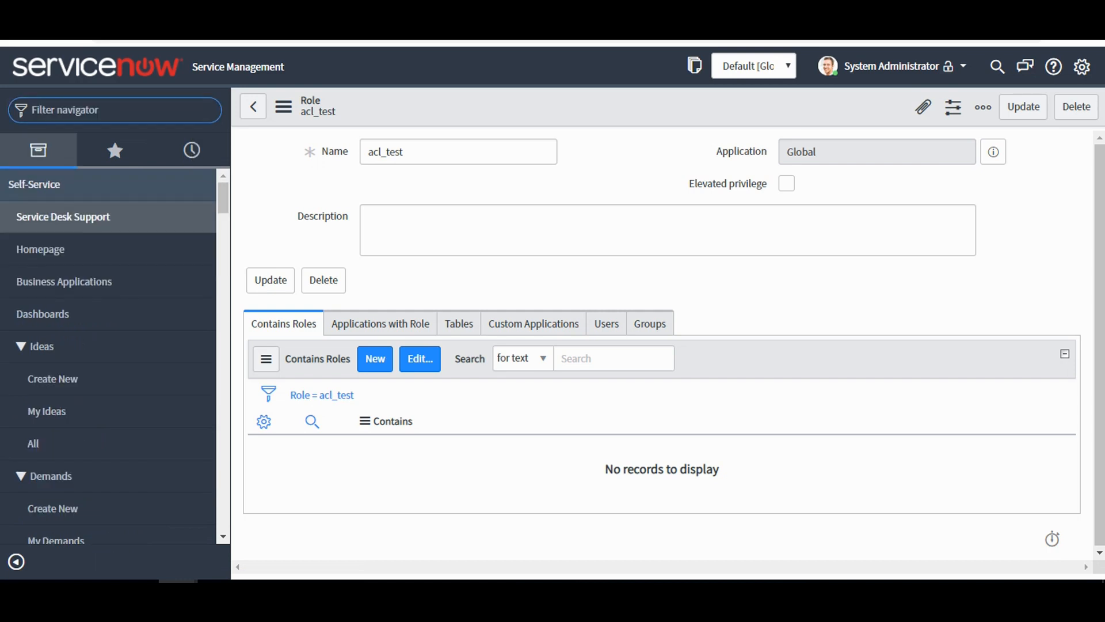
text(incident)
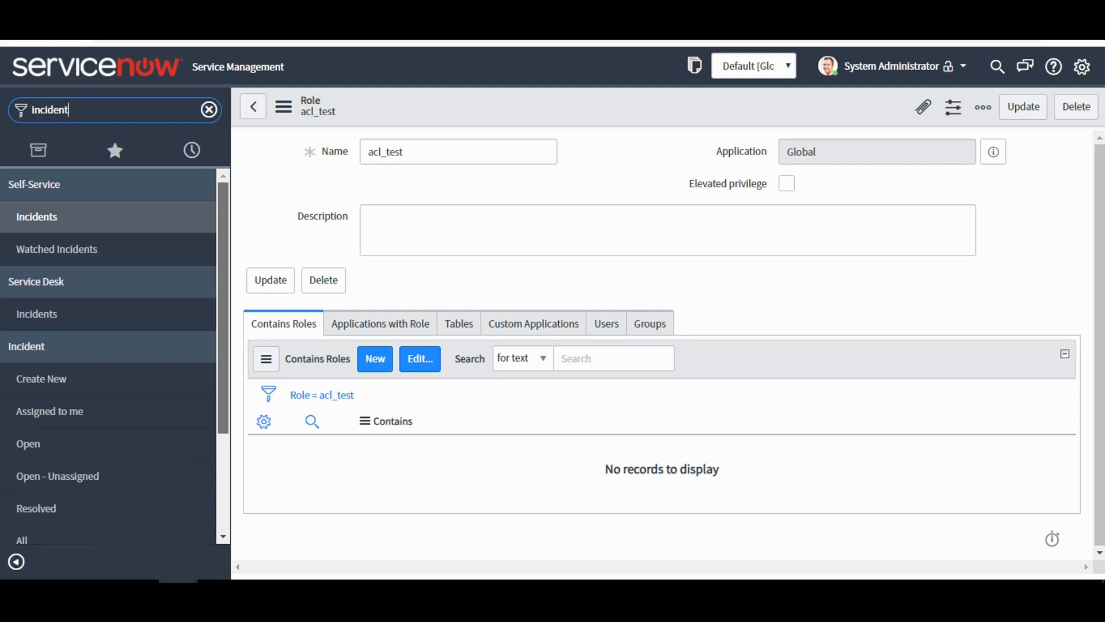
scroll(109, 357, down, 3)
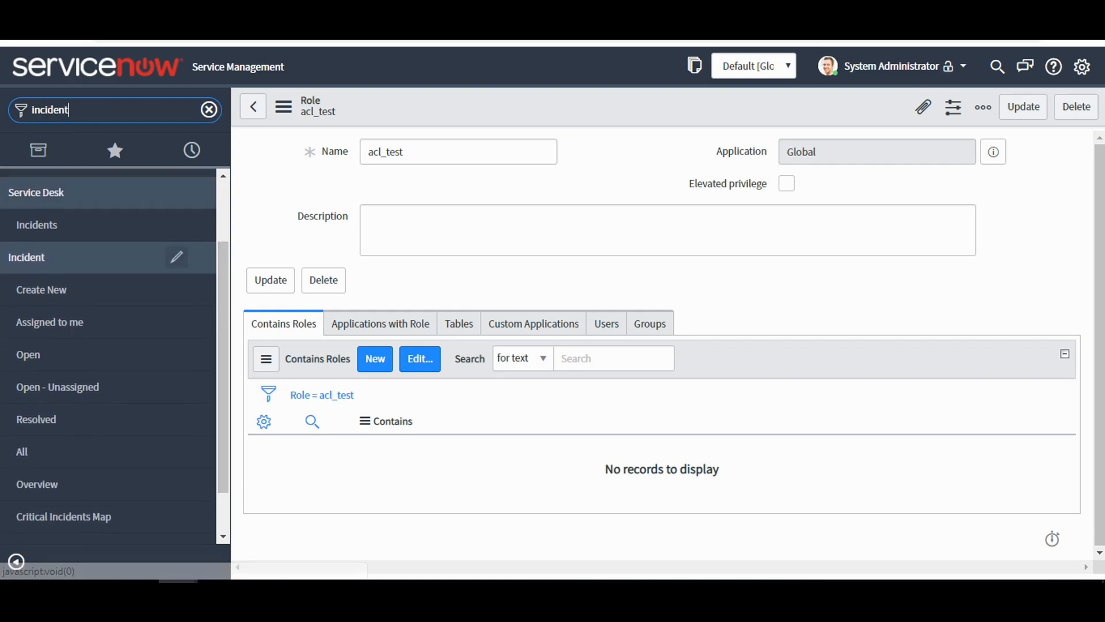
click(176, 256)
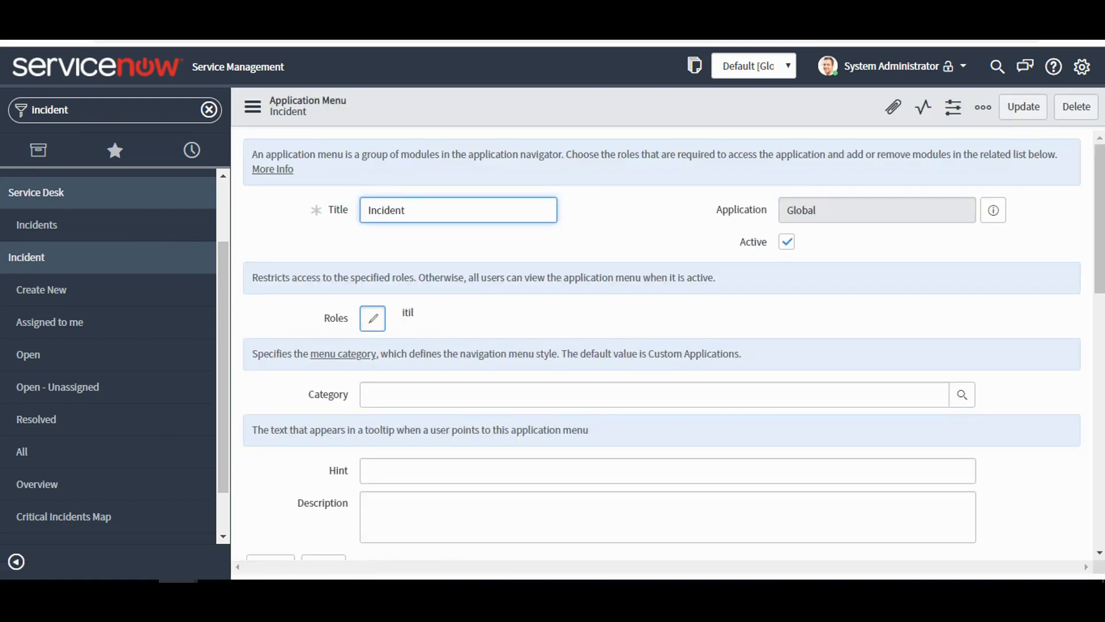
Add the acl_test role to the roles that can access the Incident application menu.
click(372, 317)
double_click(470, 196)
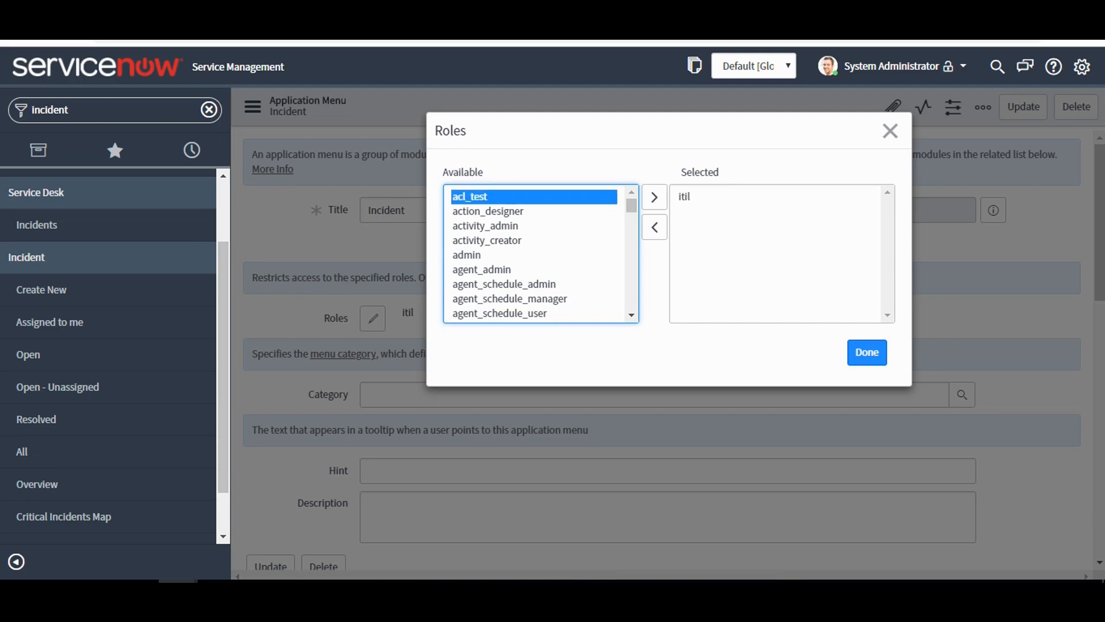
click(867, 352)
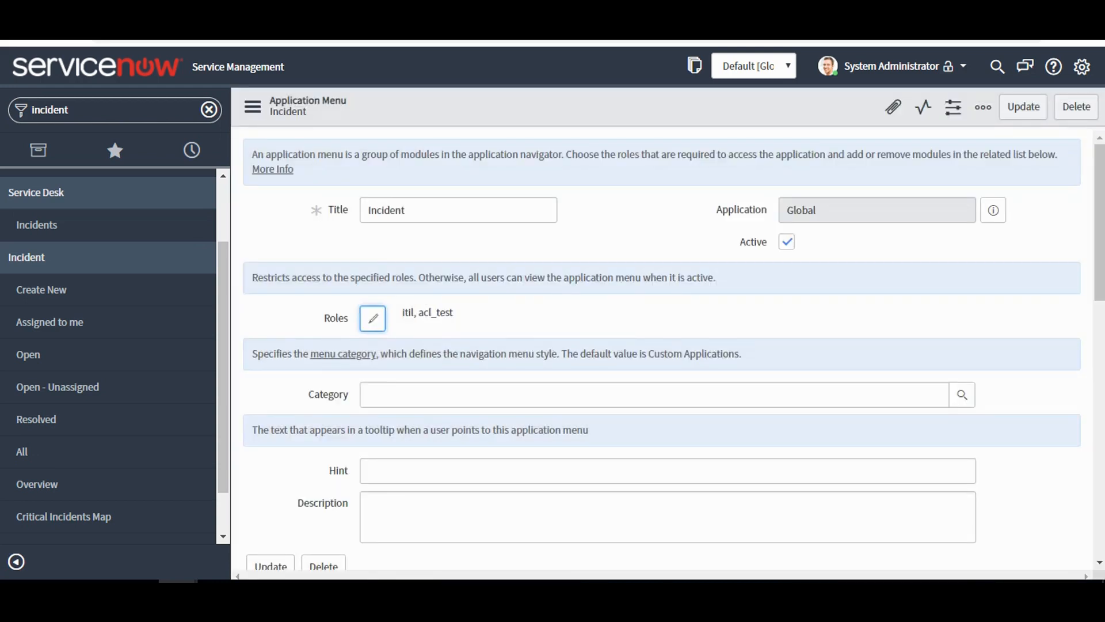
In Test ACL's window, refresh the page and search the navigator for "incident" to check the available modules.
mouse_move(178, 588)
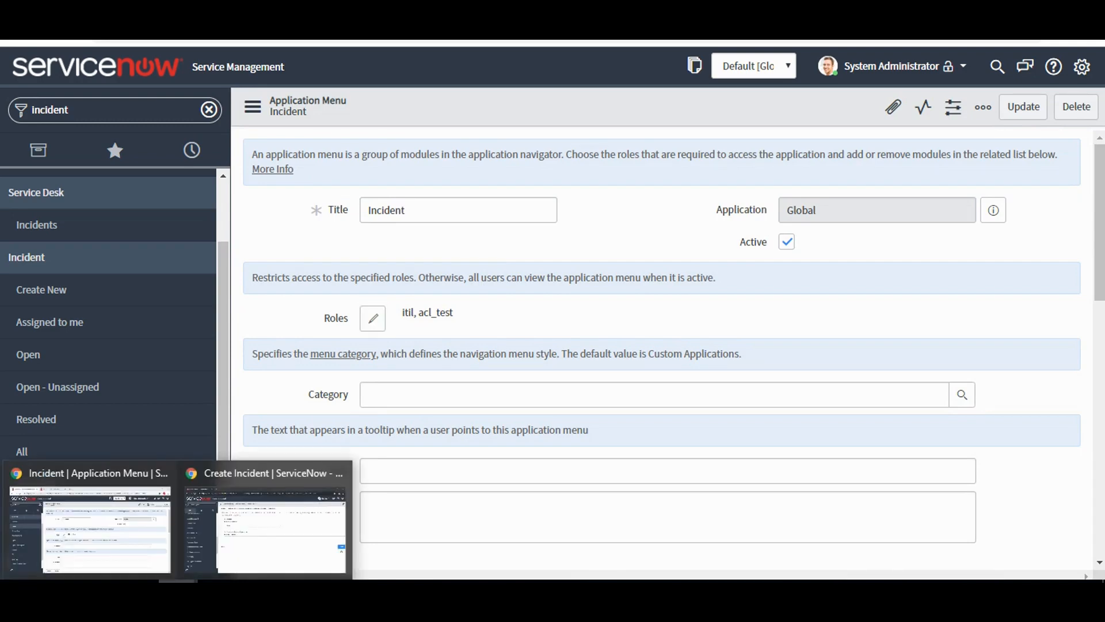
click(266, 523)
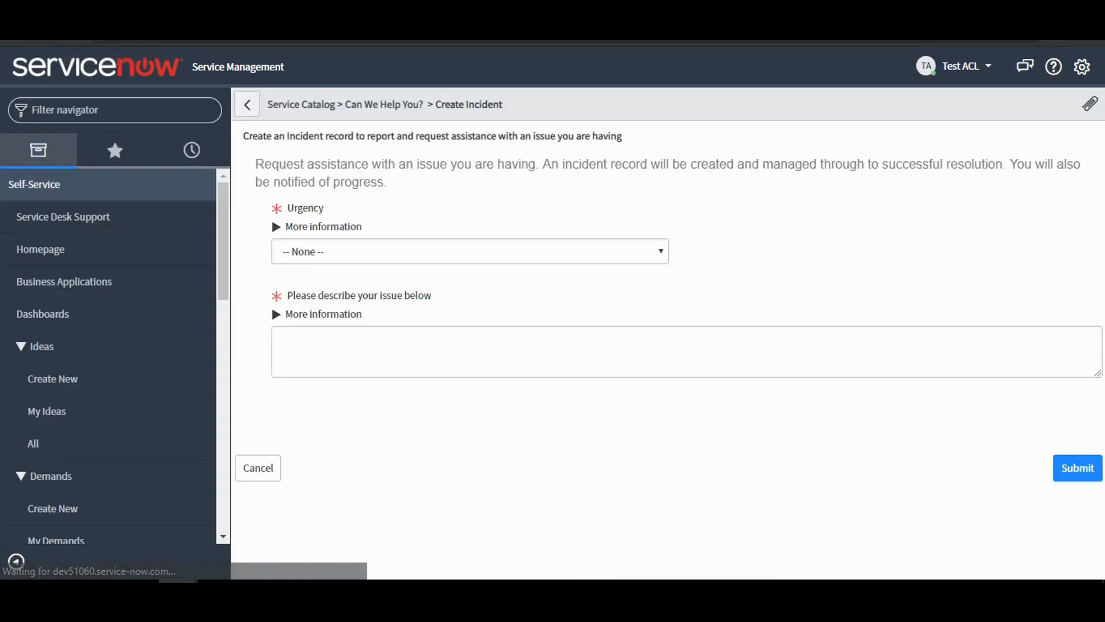
mouse_move(223, 260)
mouse_down()
mouse_move(225, 362)
mouse_move(239, 397)
mouse_move(224, 394)
mouse_move(223, 487)
mouse_move(223, 258)
mouse_up()
click(115, 109)
text(incid)
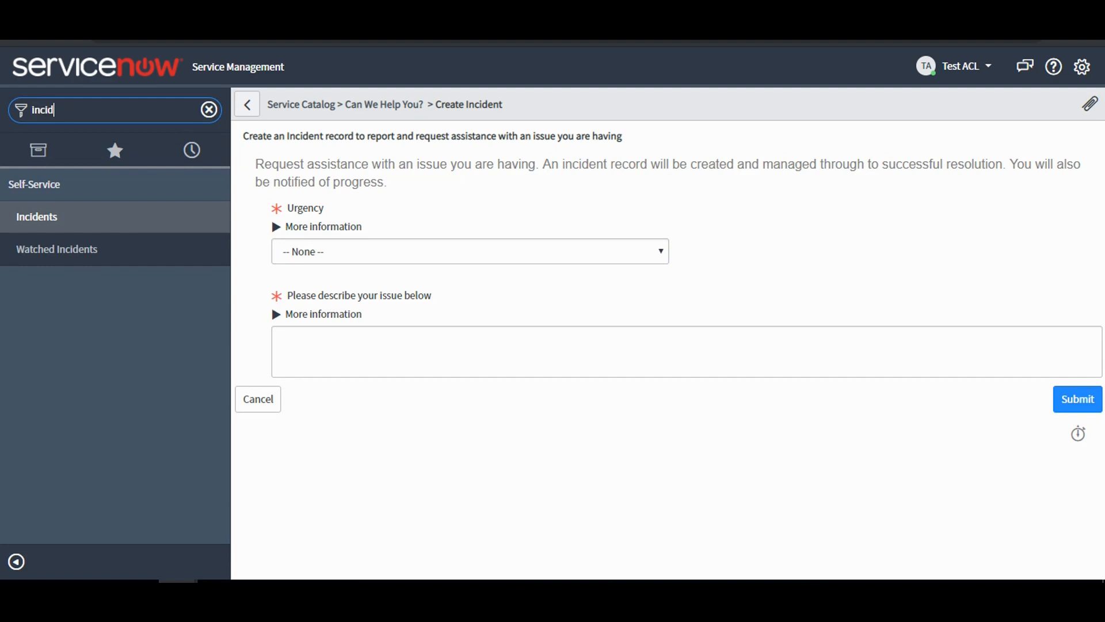
text(ent)
click(209, 109)
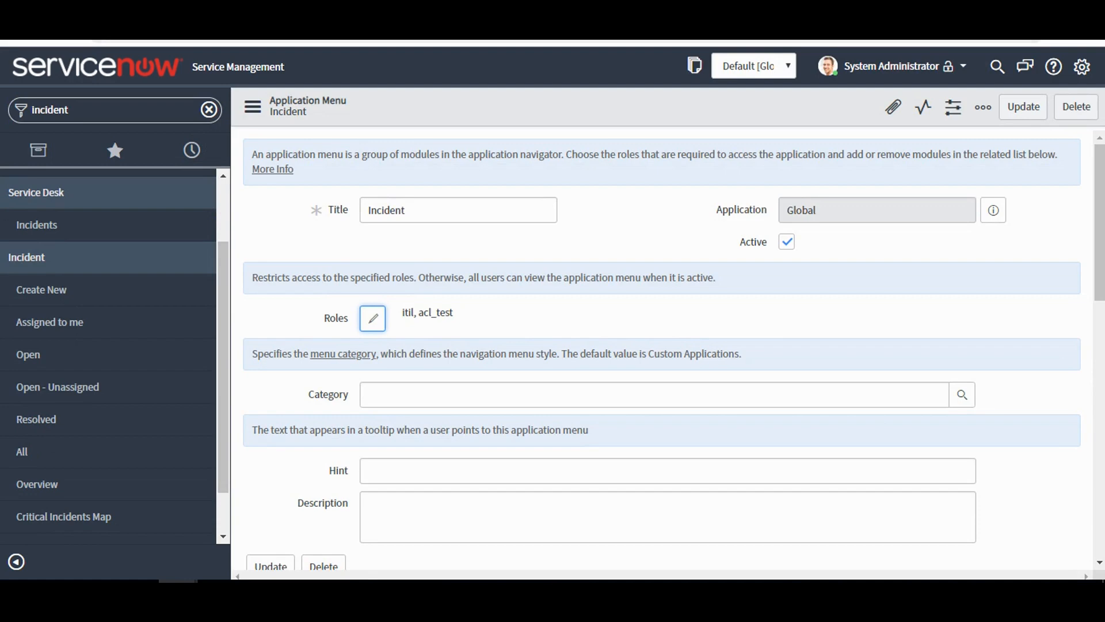
Back in the administrator's window, save the Incident application menu record with the added role.
right_click(549, 108)
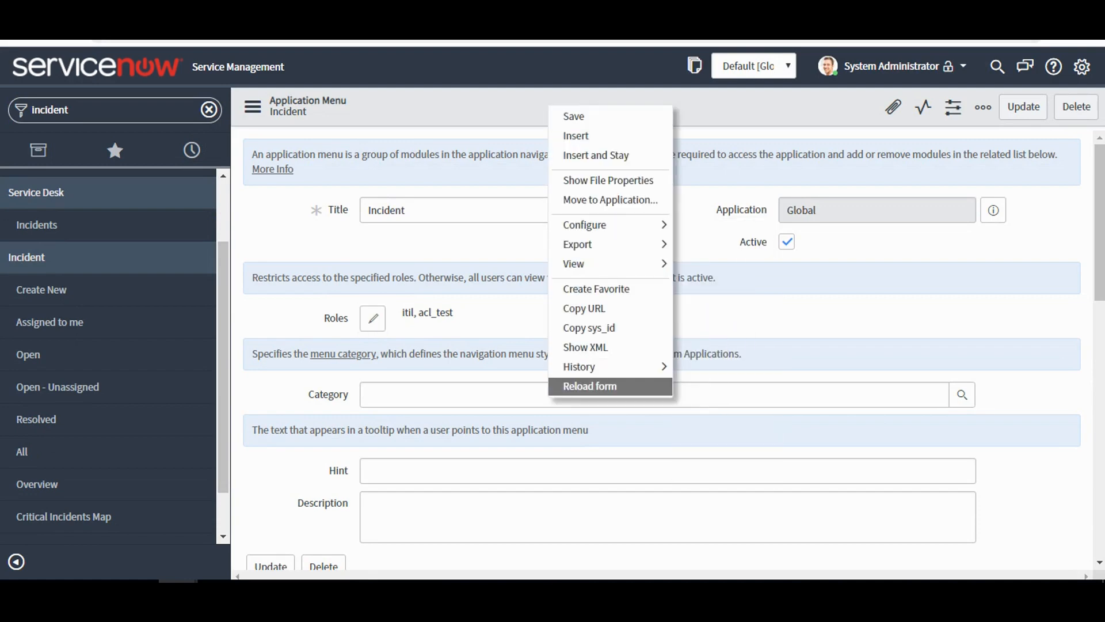
click(590, 385)
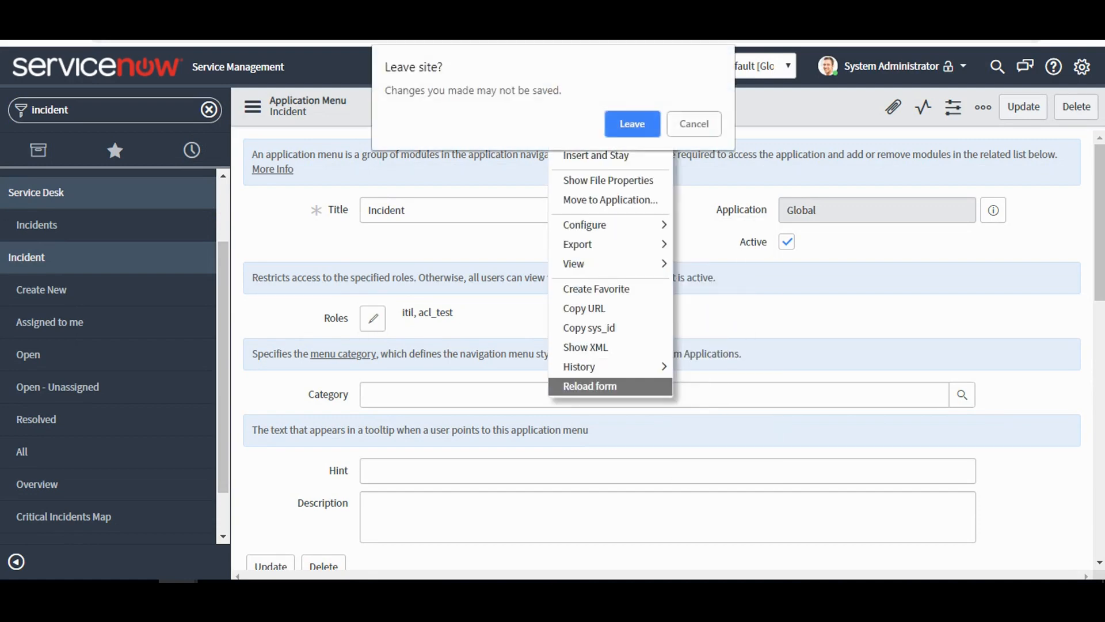
click(632, 124)
right_click(608, 107)
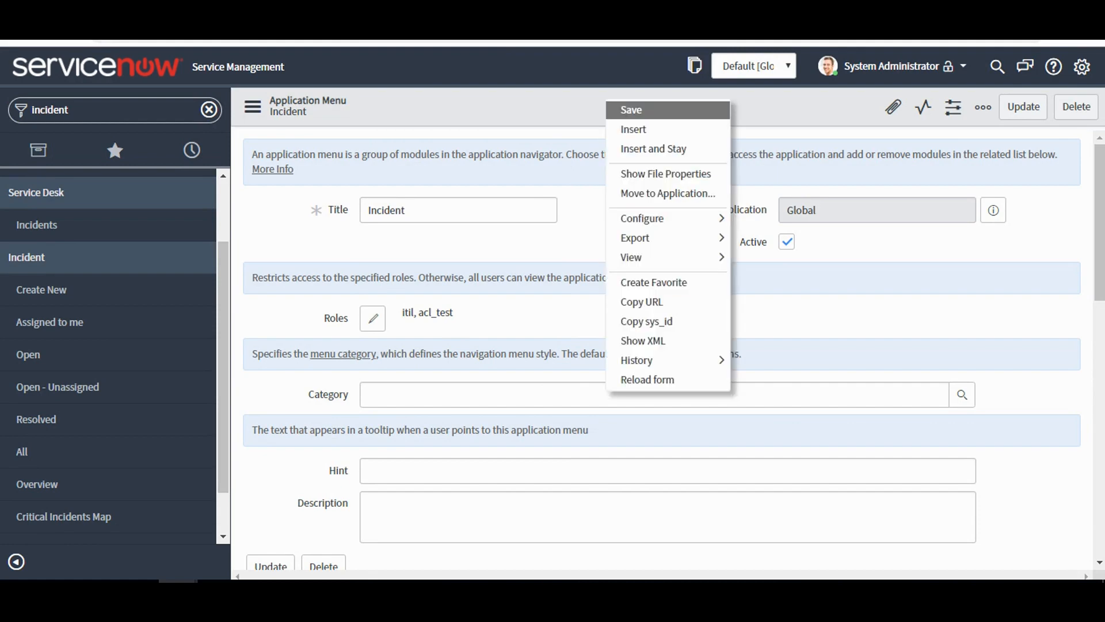
click(631, 109)
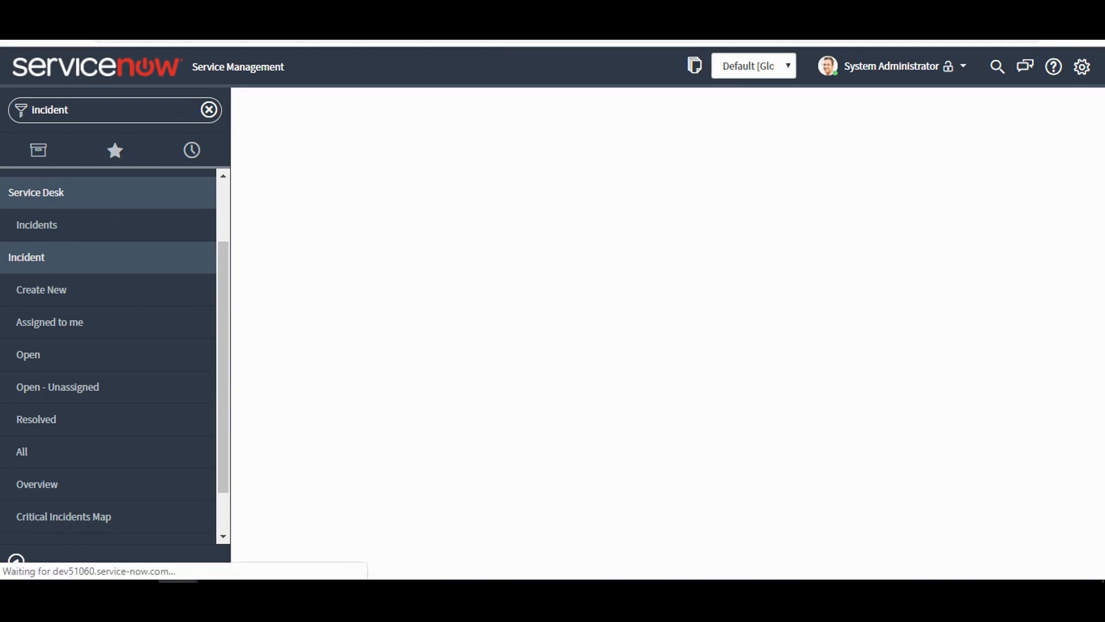
Return to Test ACL's window, reload the page and filter the navigator by "in" to examine the Incident modules.
click(177, 590)
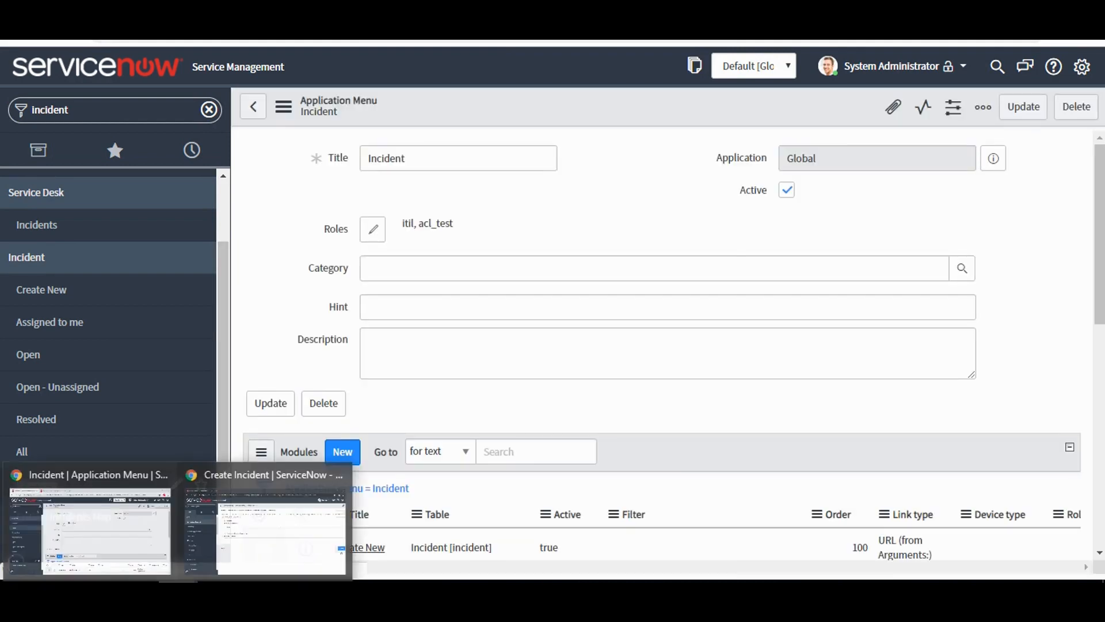
click(269, 527)
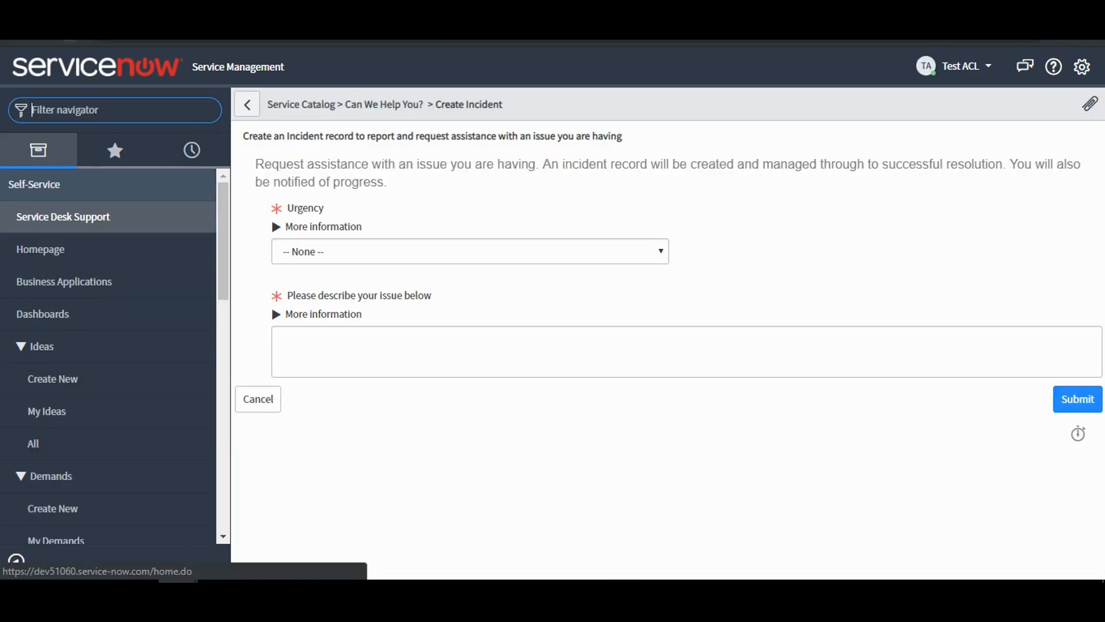
click(69, 32)
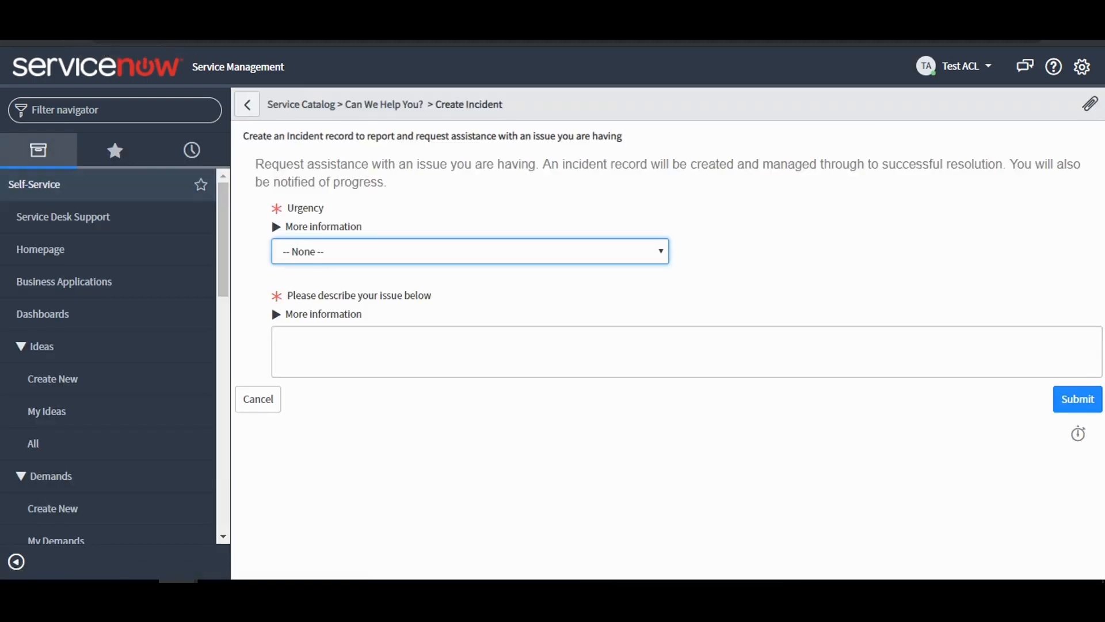
text(In)
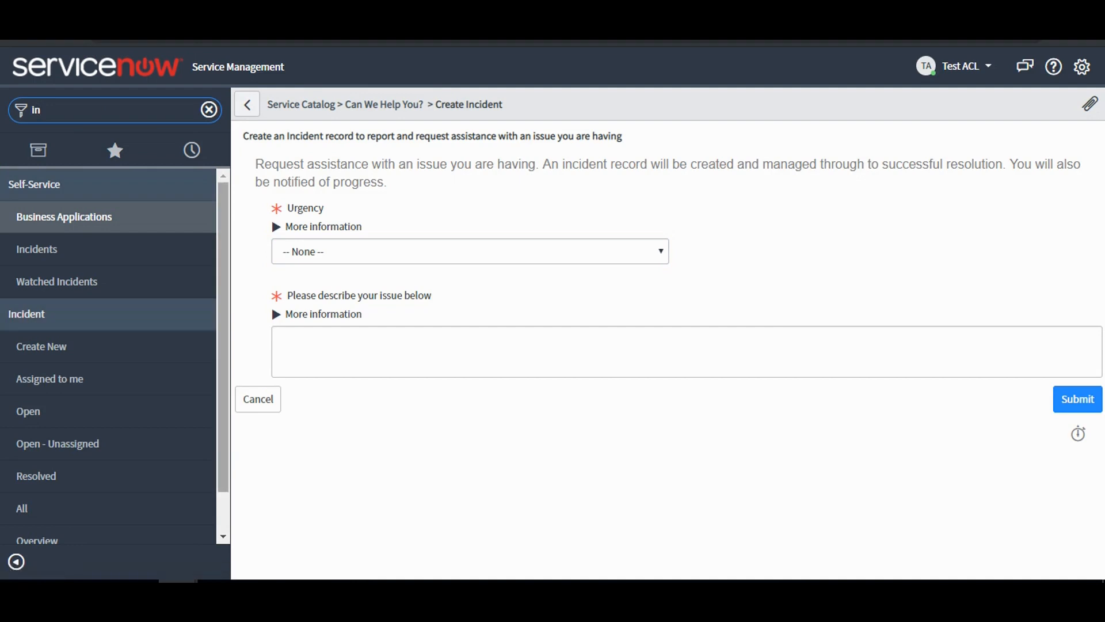
scroll(86, 299, down, 2)
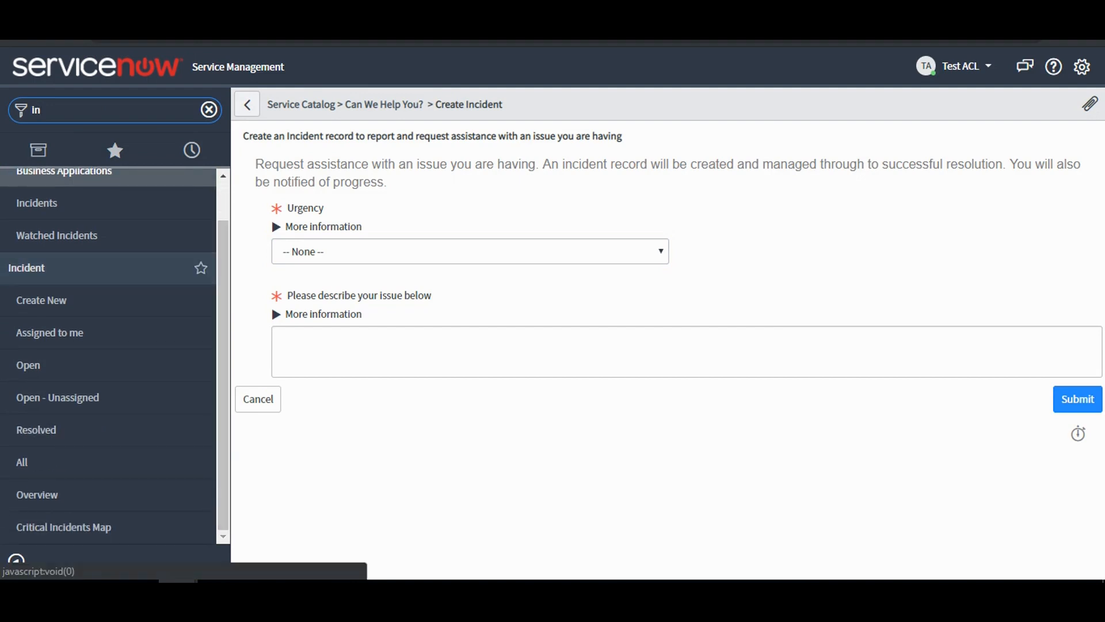
Open a new incident form through the Incident application's Create New module and check the form's additional actions.
click(86, 299)
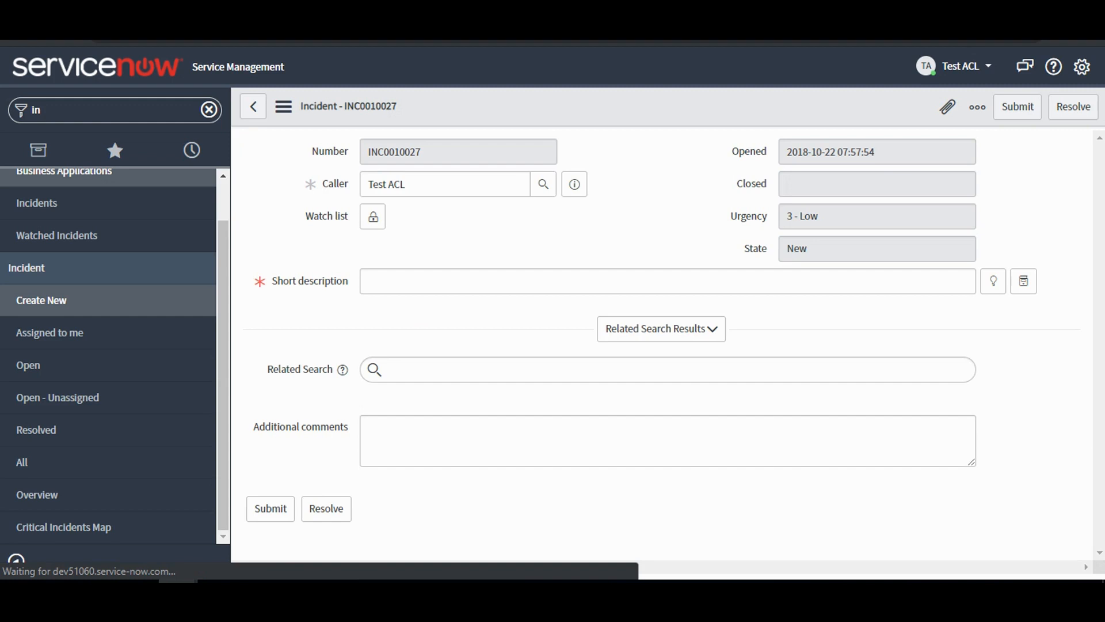
click(283, 106)
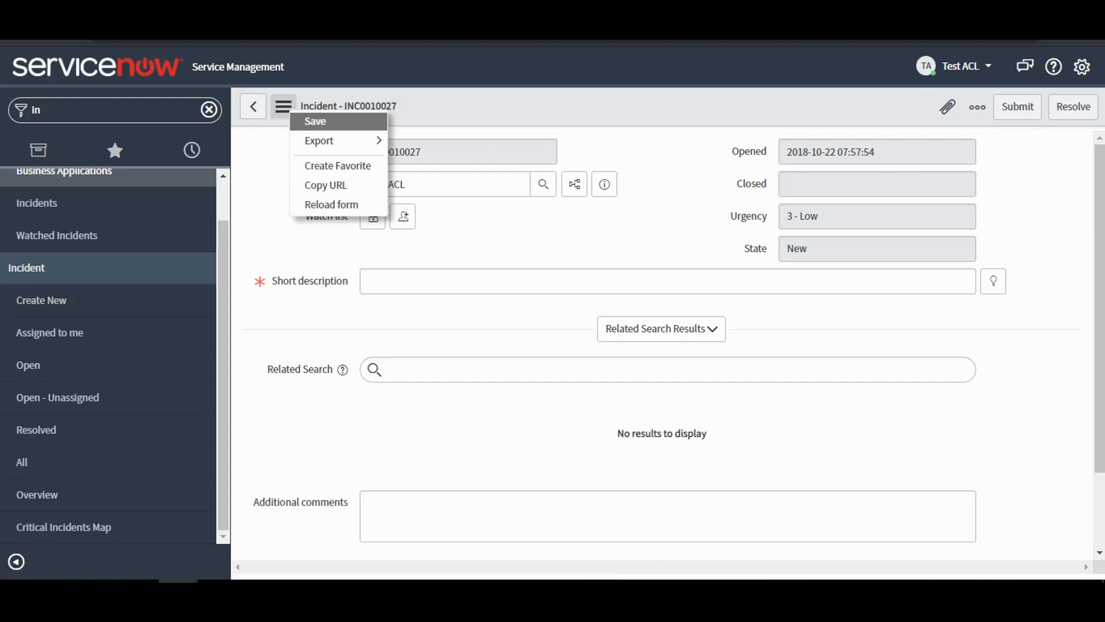
click(328, 185)
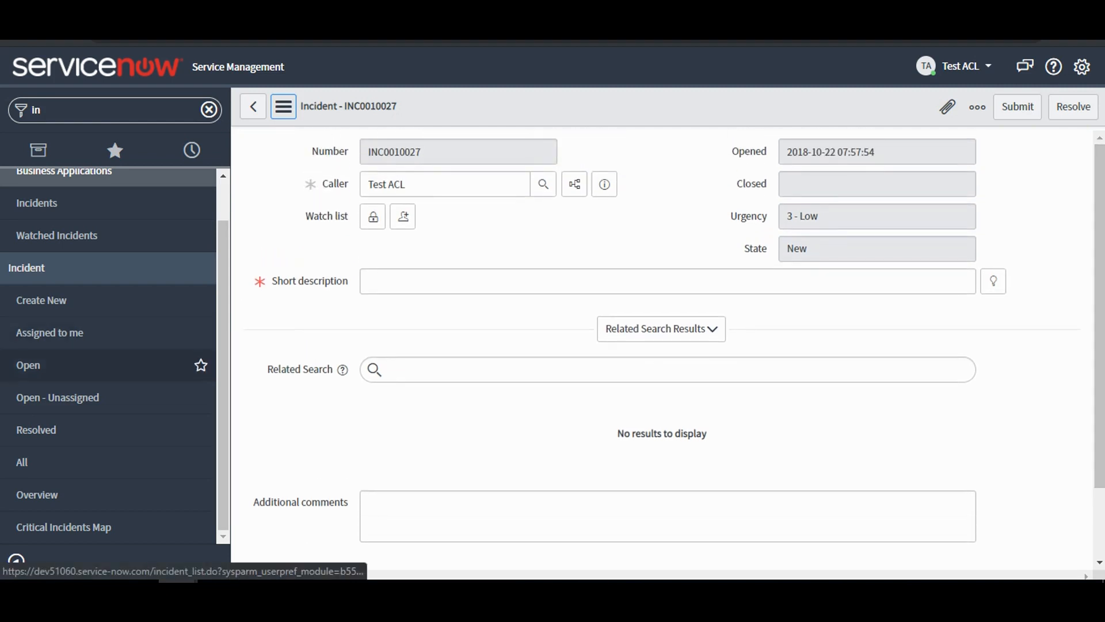
View Test ACL's Open incidents list with and without the Active filter, and open the same list as administrator for comparison.
click(70, 365)
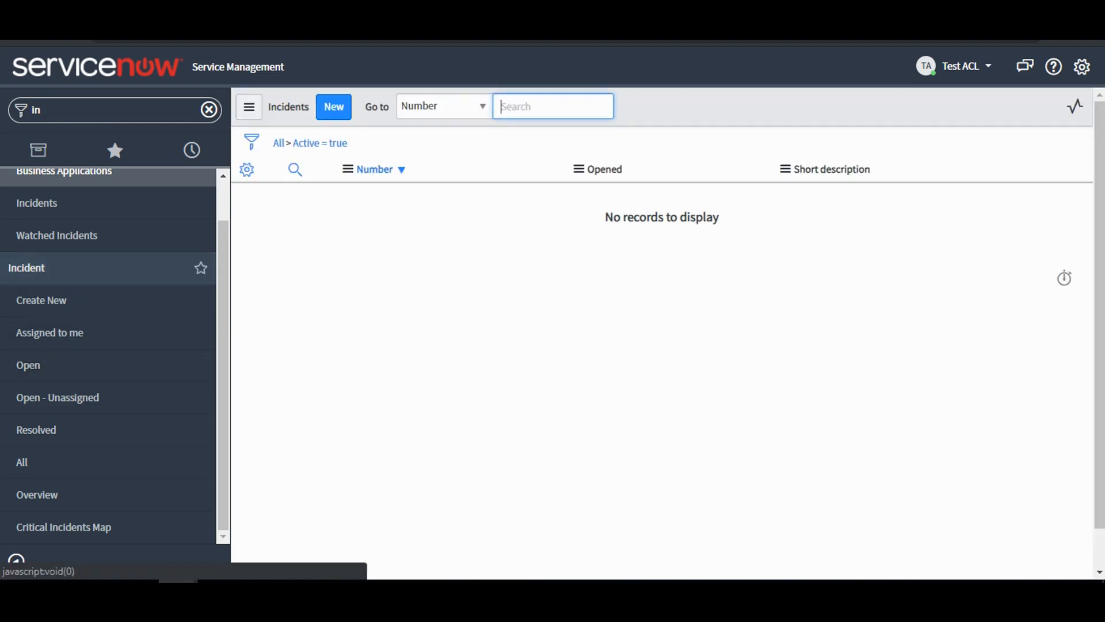
click(287, 142)
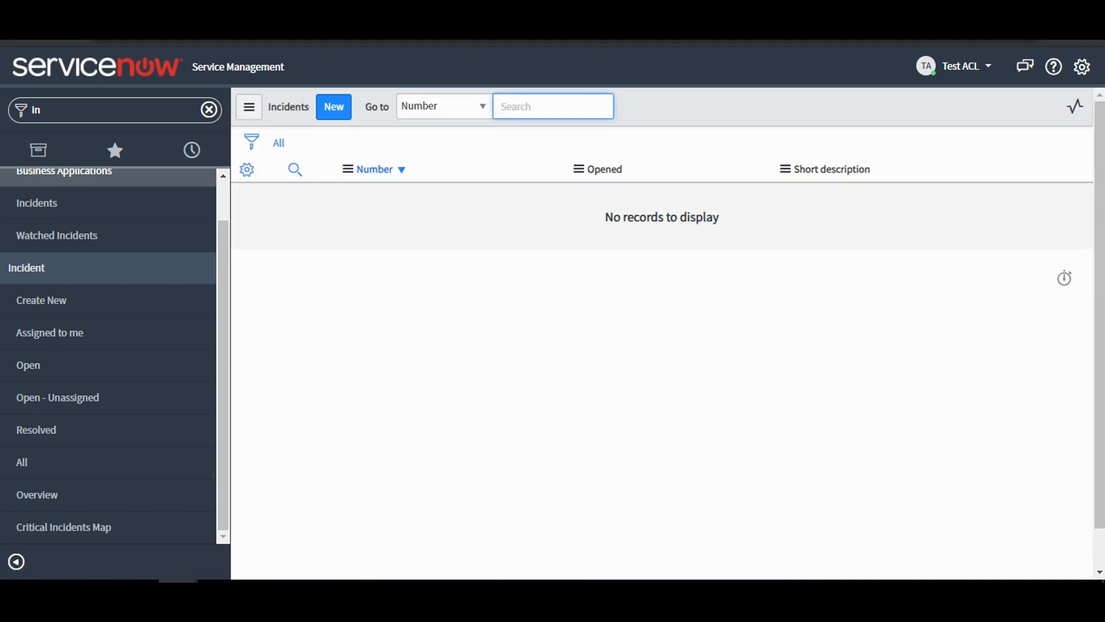
click(35, 365)
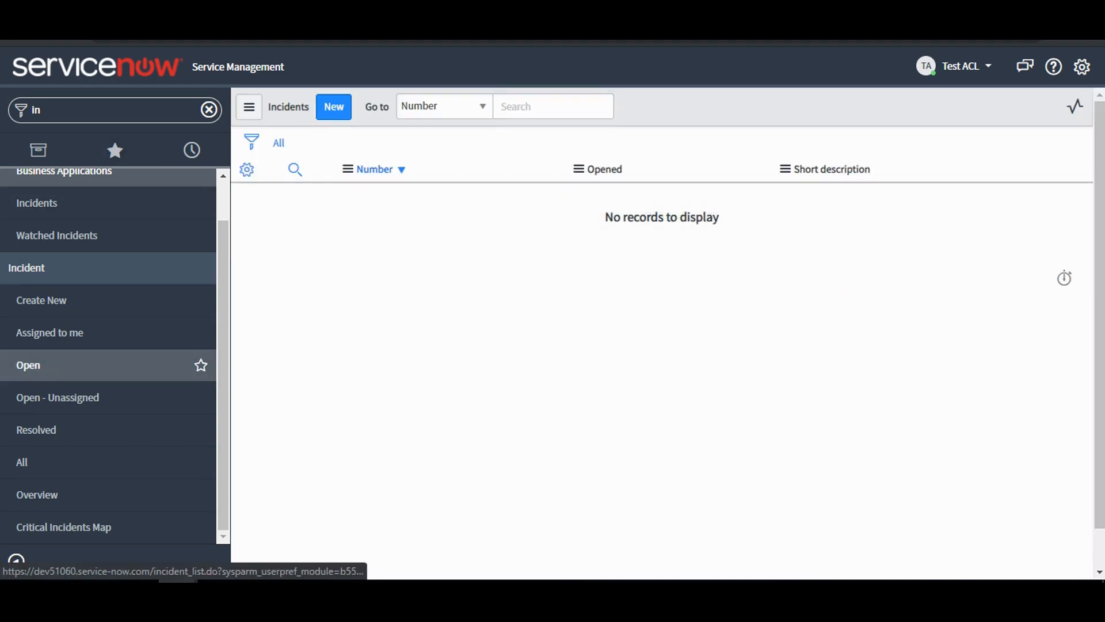
key(alt+Tab)
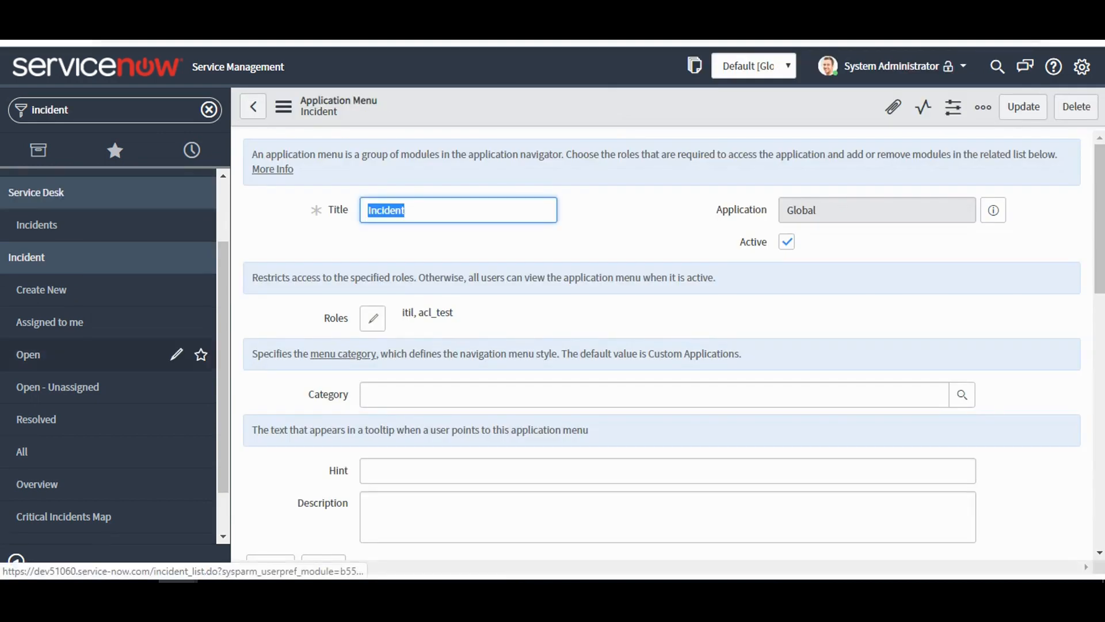
click(29, 355)
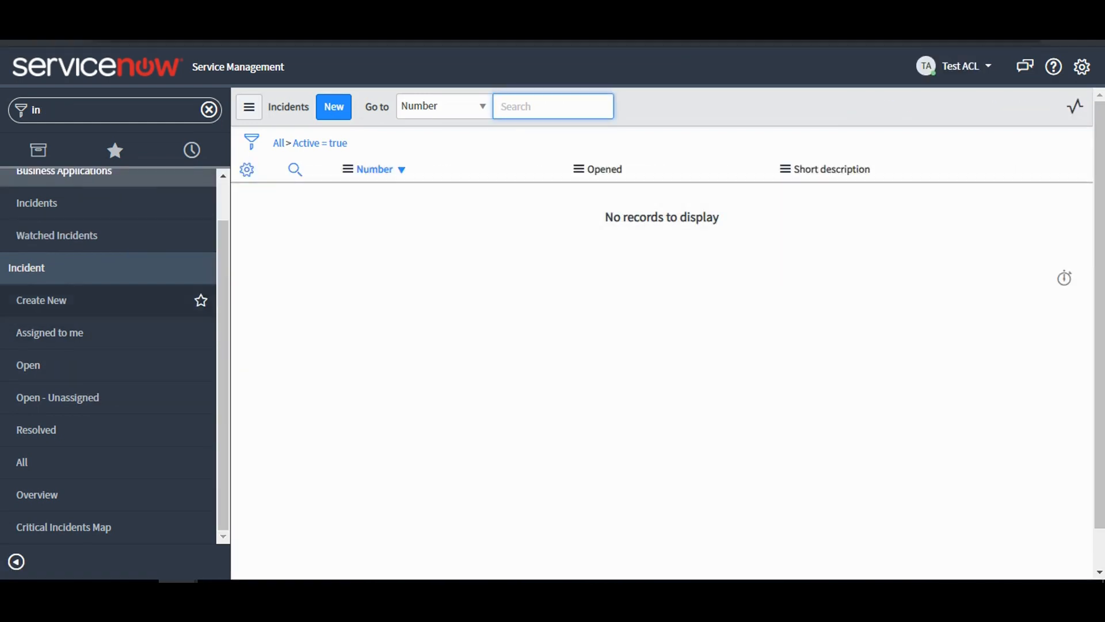
As Test ACL, view the Assigned to me and Open lists, start a new incident from Open and check its Urgency choices.
click(49, 332)
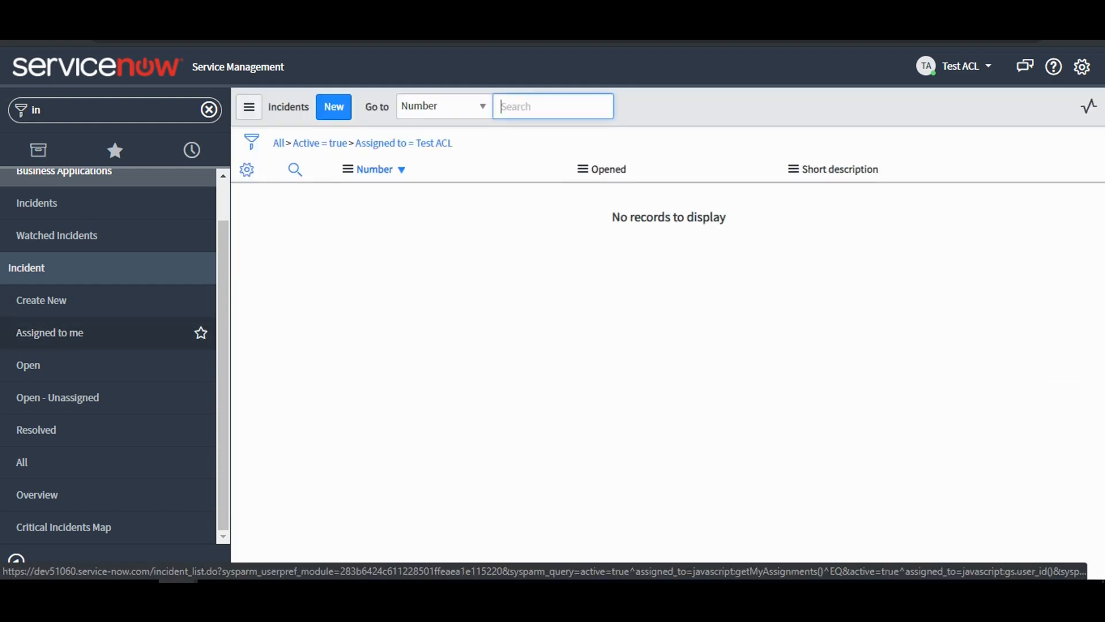
click(28, 365)
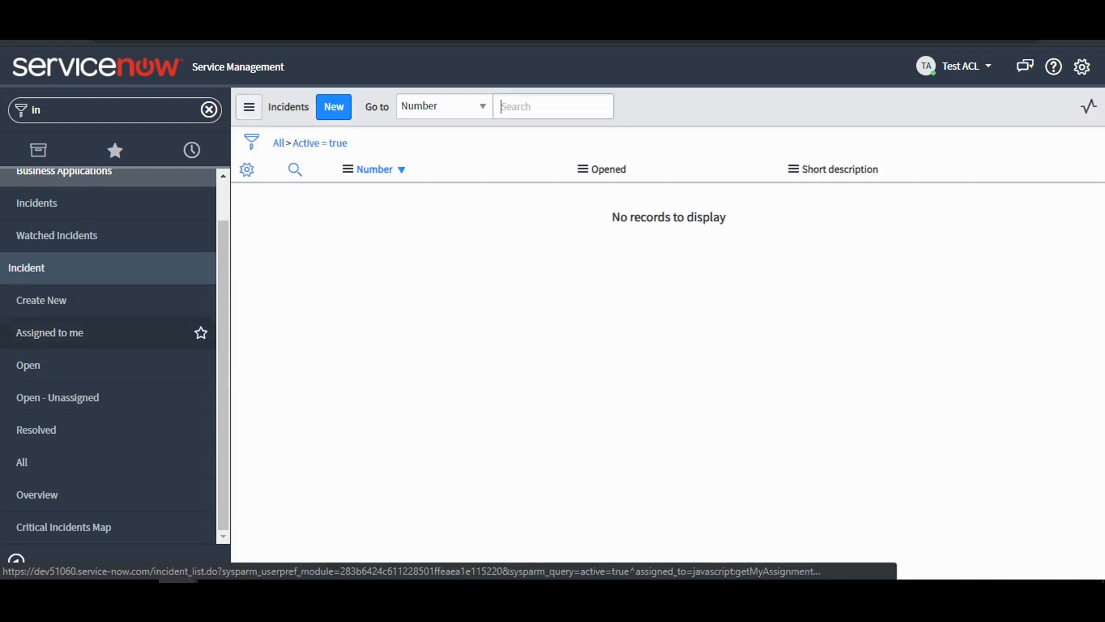
click(333, 108)
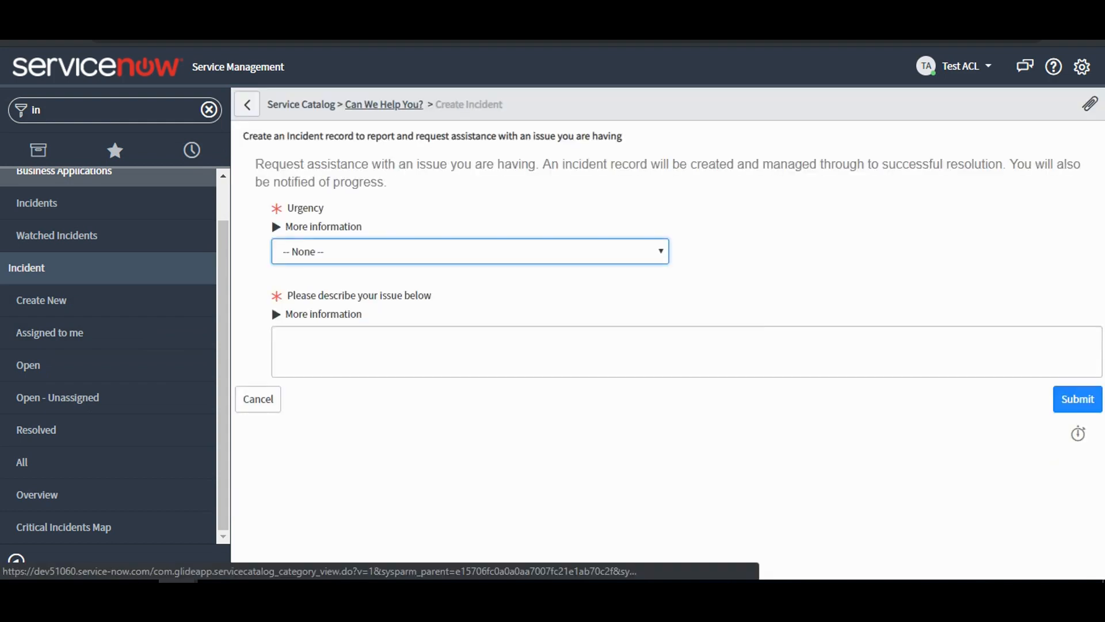
click(380, 252)
click(307, 301)
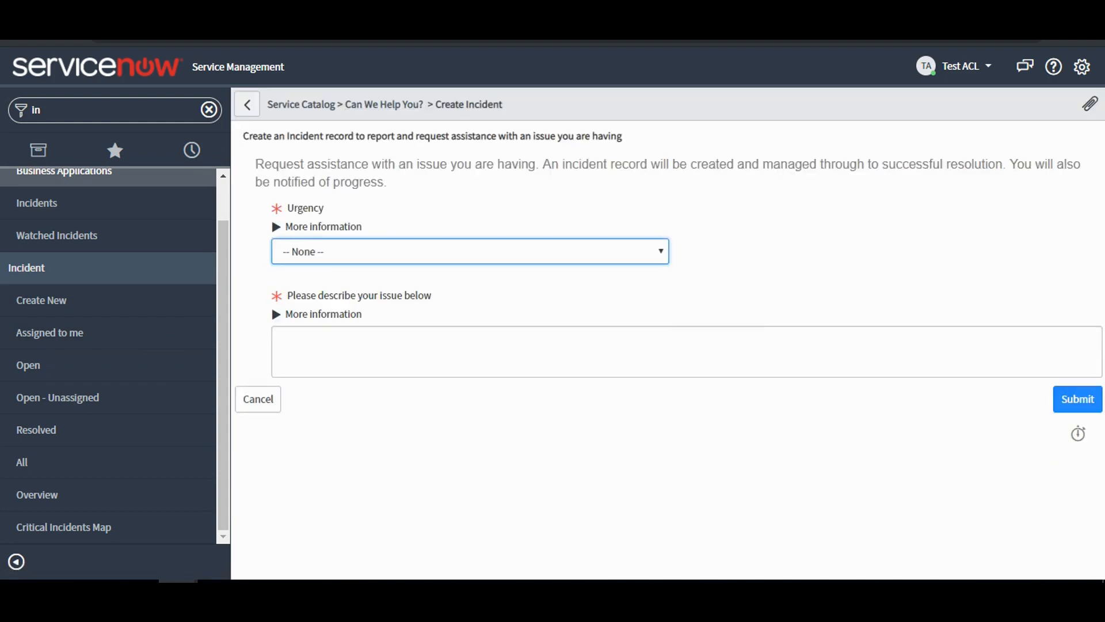
Submit Test ACL's incident with urgency 2 - Medium and description "fgfdg", and return to the Open incidents list.
click(322, 346)
text(fgfdg)
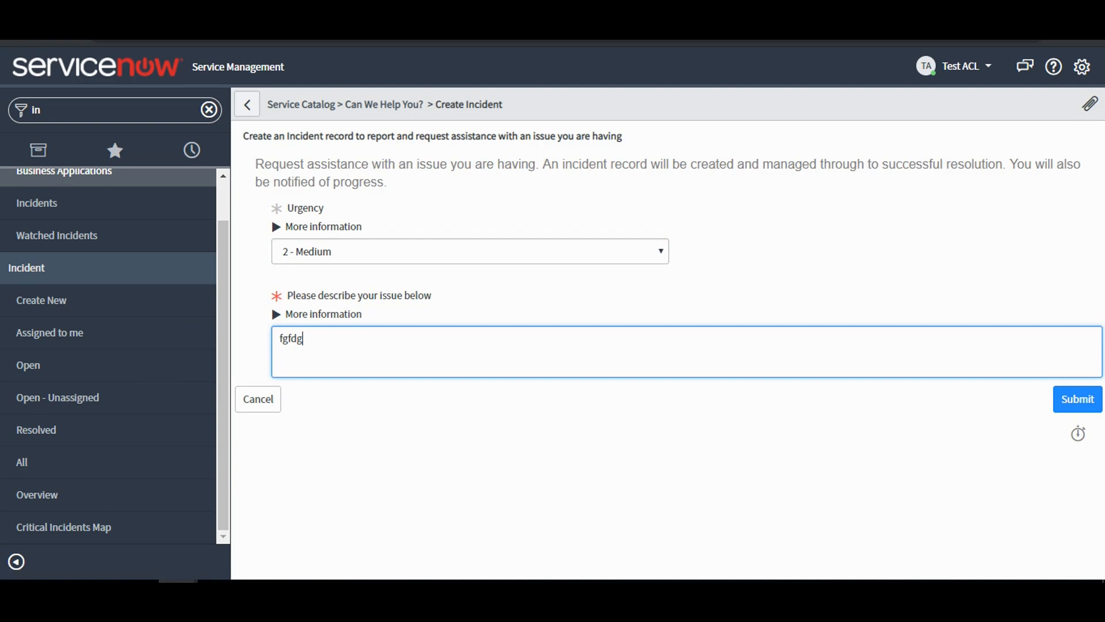
click(1077, 399)
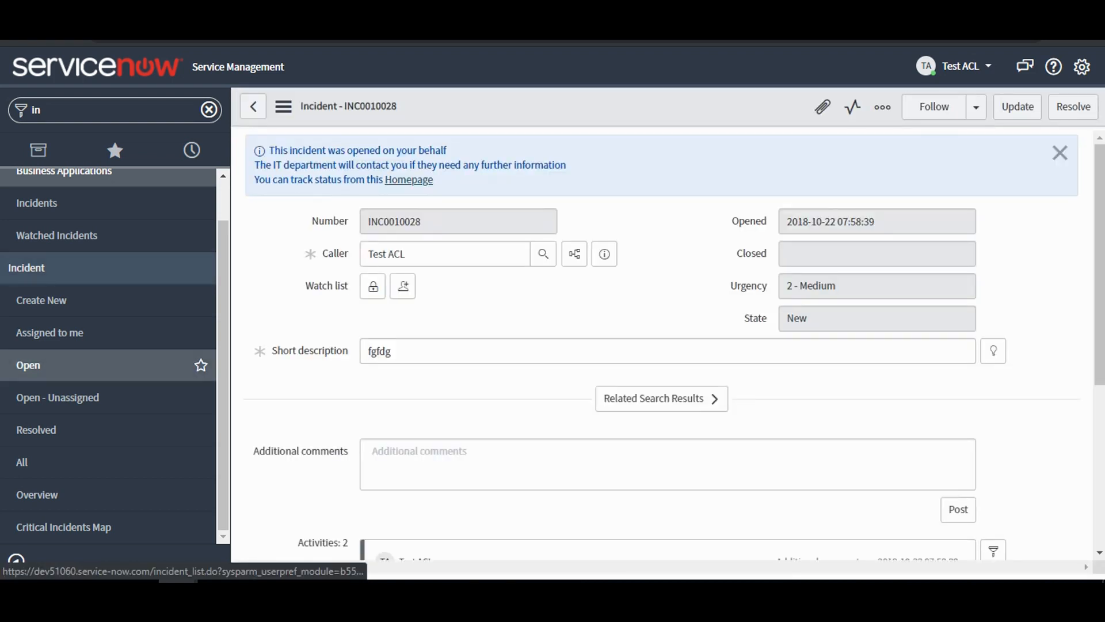
click(35, 364)
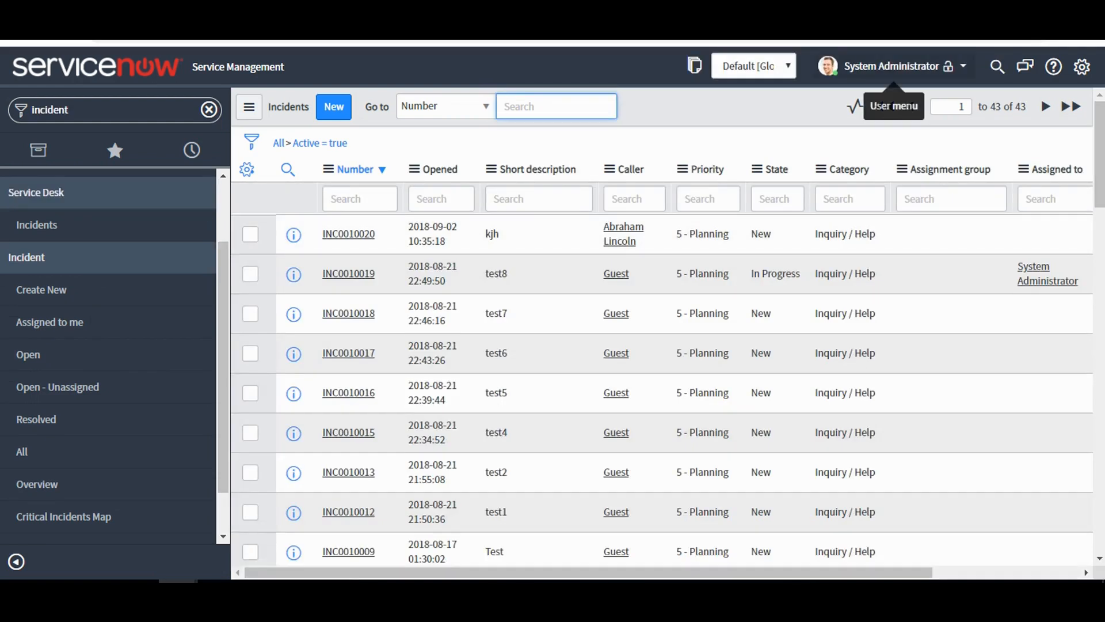
click(892, 66)
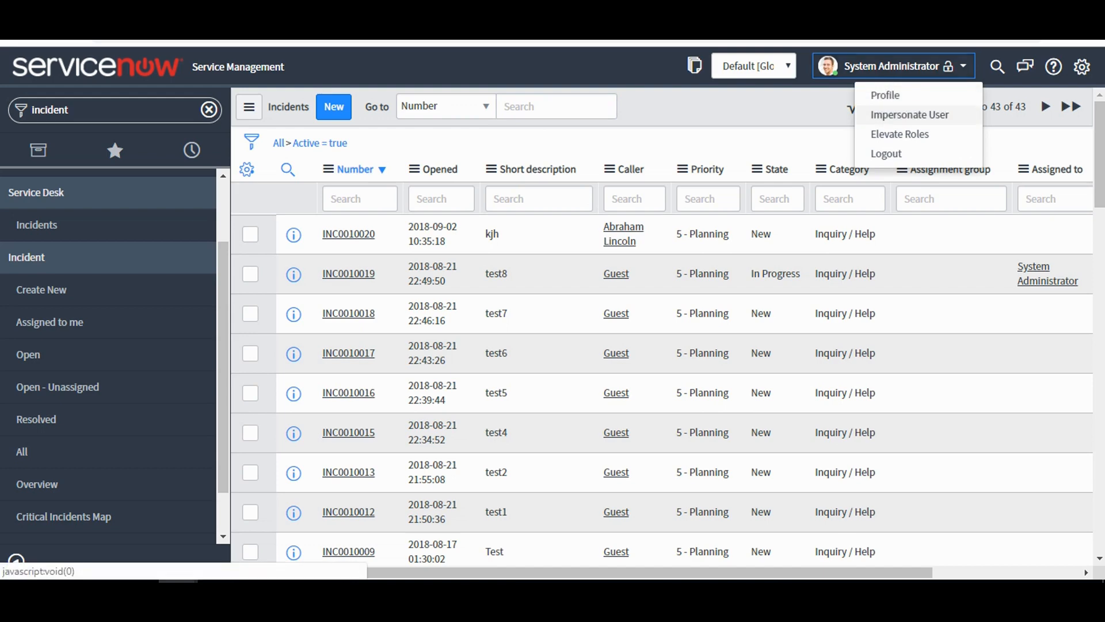
click(909, 114)
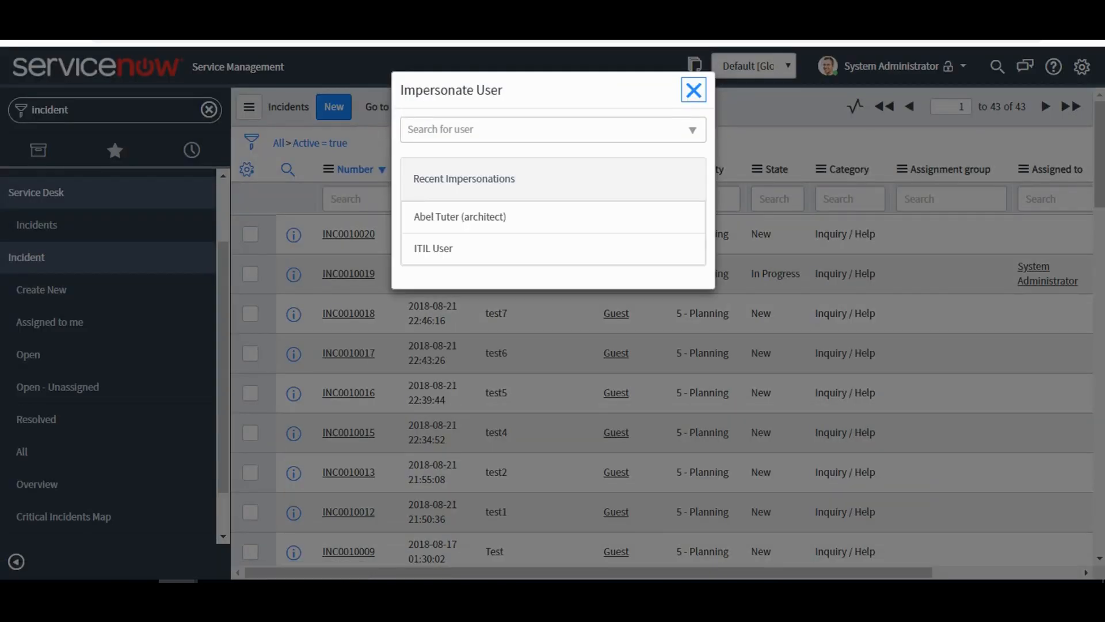
click(693, 91)
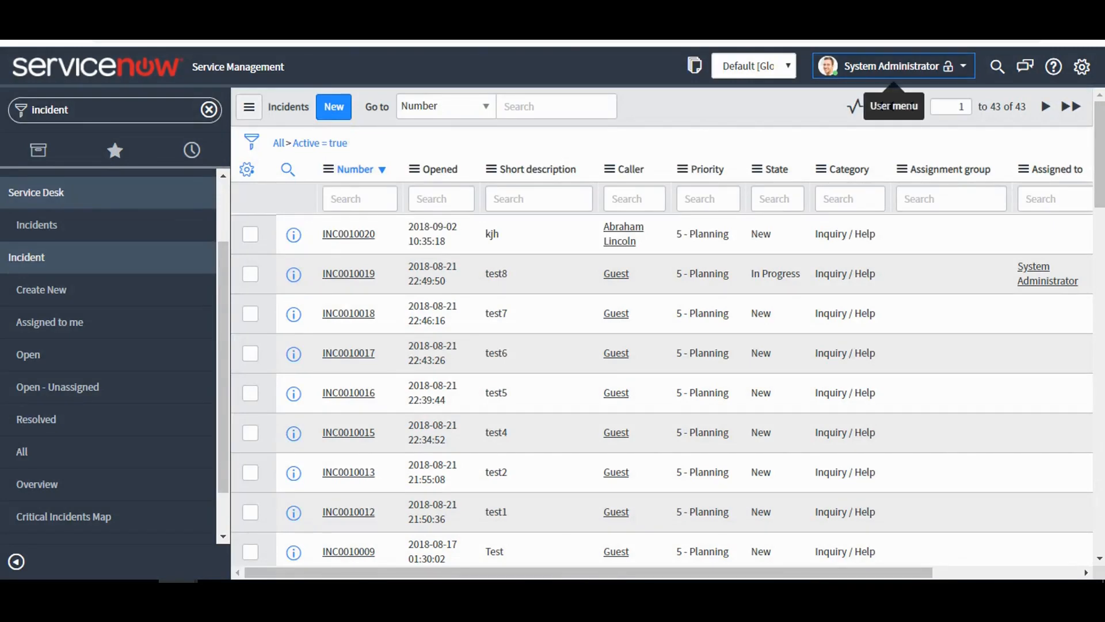
Check the administrator's security_admin setting under Elevate Roles and leave it without applying changes.
click(892, 65)
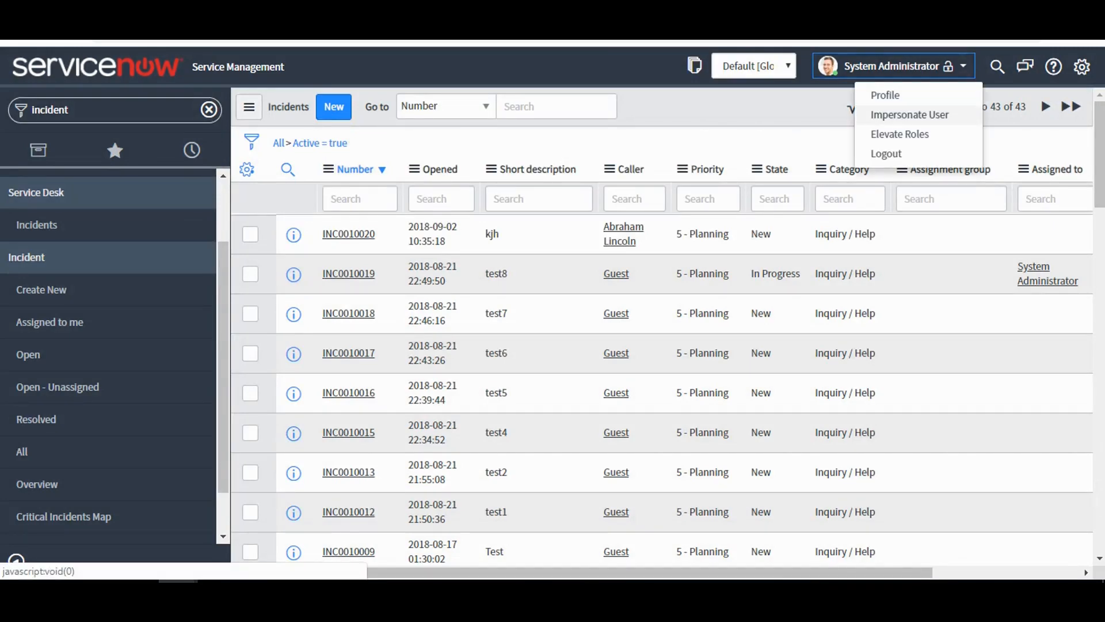
click(883, 134)
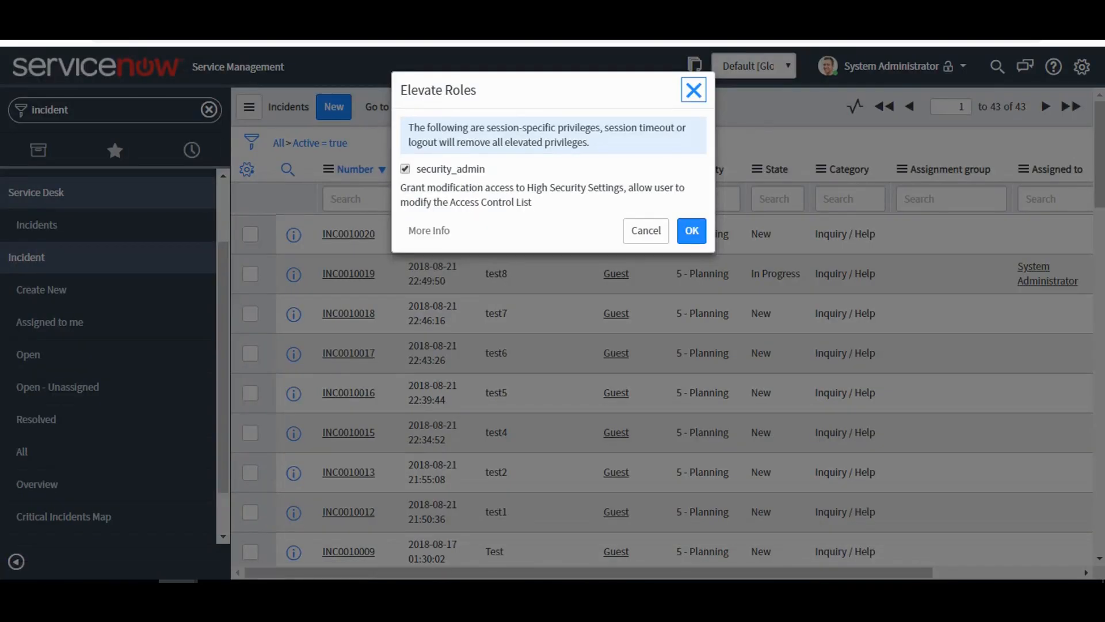
click(645, 230)
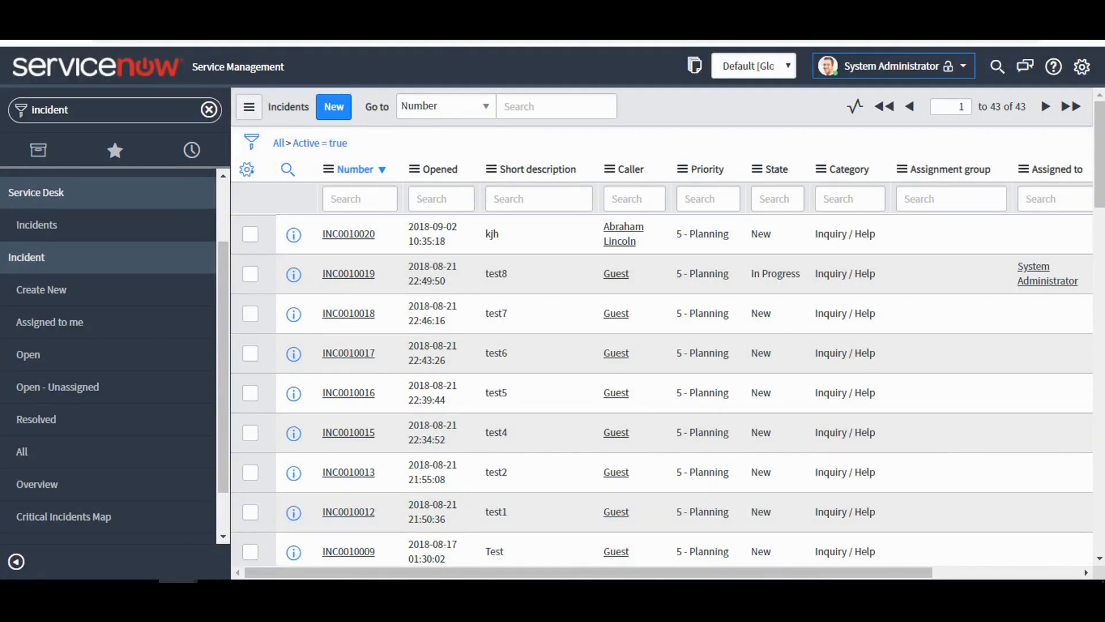
Filter the administrator's navigator by "ACL" and open System Security's Access Control (ACL) list.
click(208, 109)
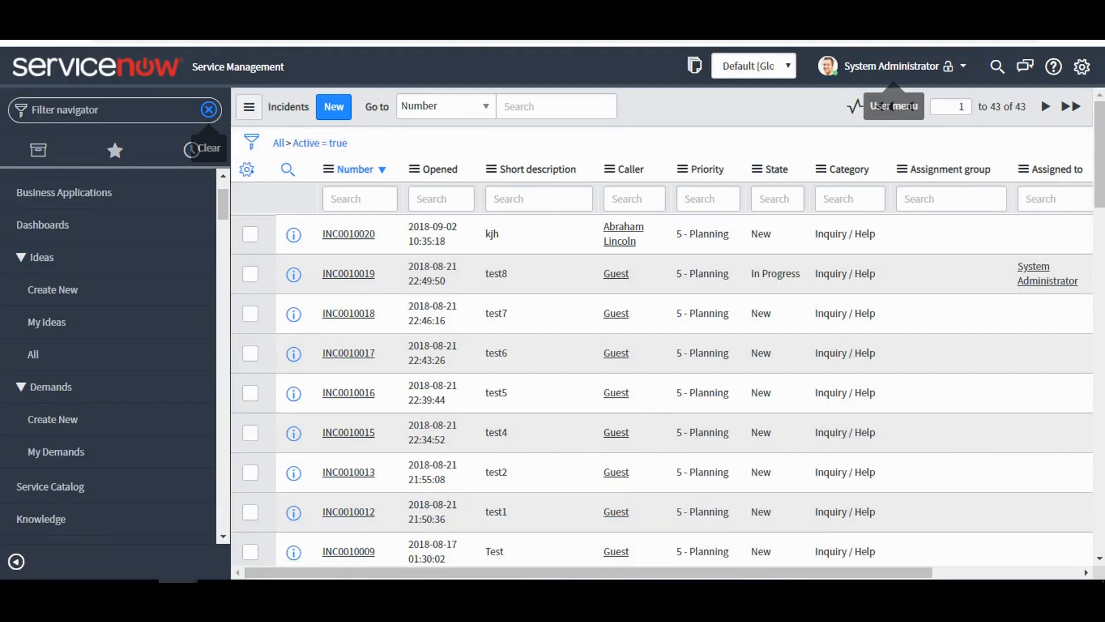
text(ACL)
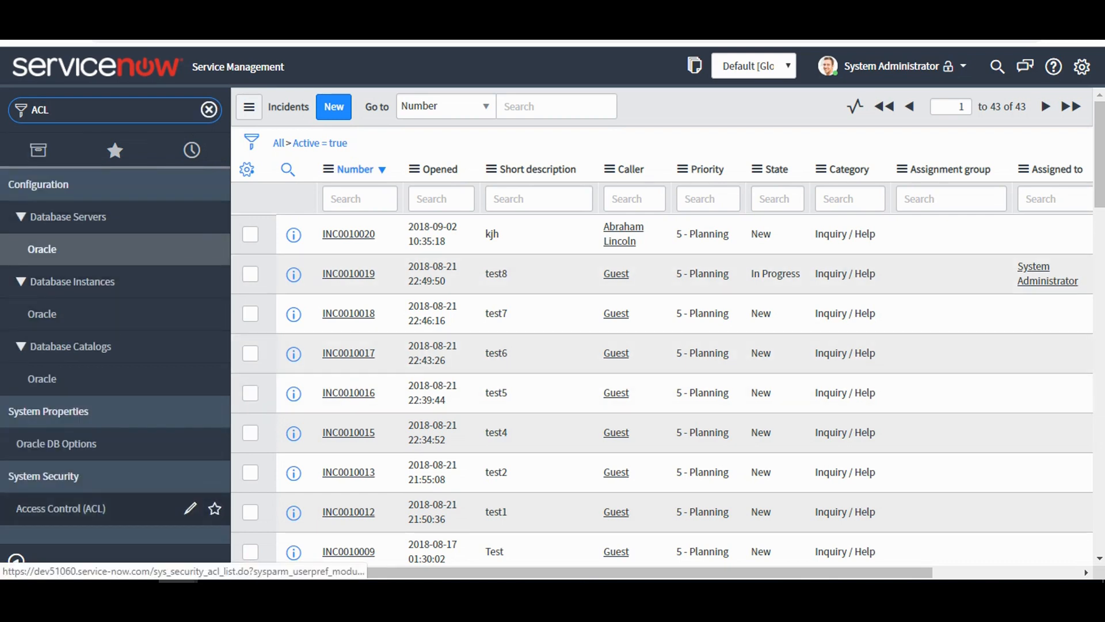
click(60, 508)
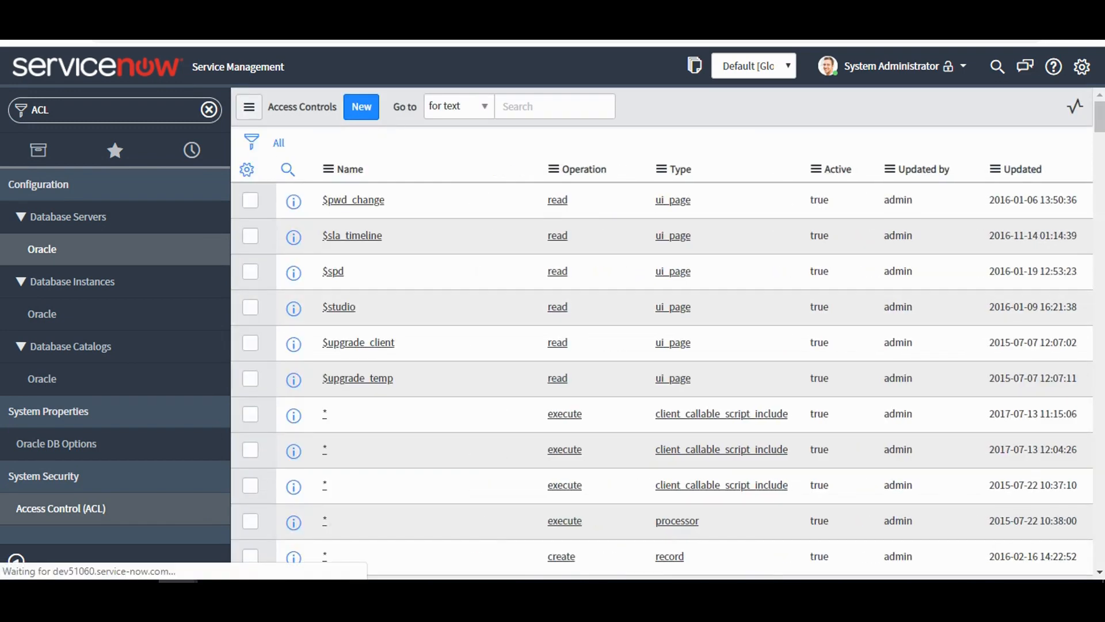
Filter the access controls to names starting with "incident" and the read operation.
click(288, 169)
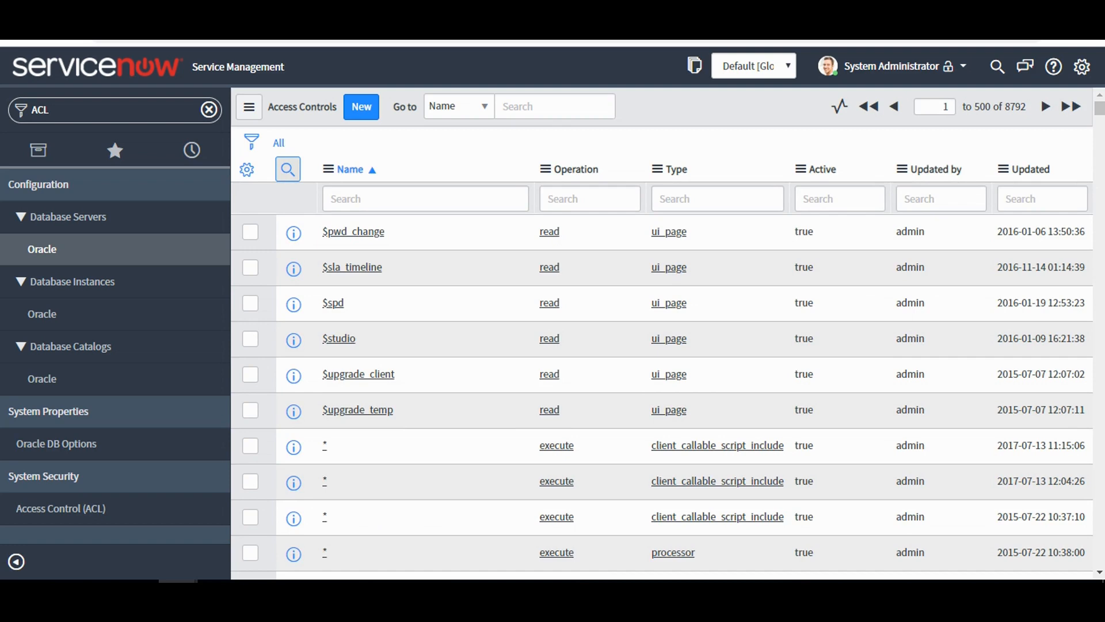
click(397, 199)
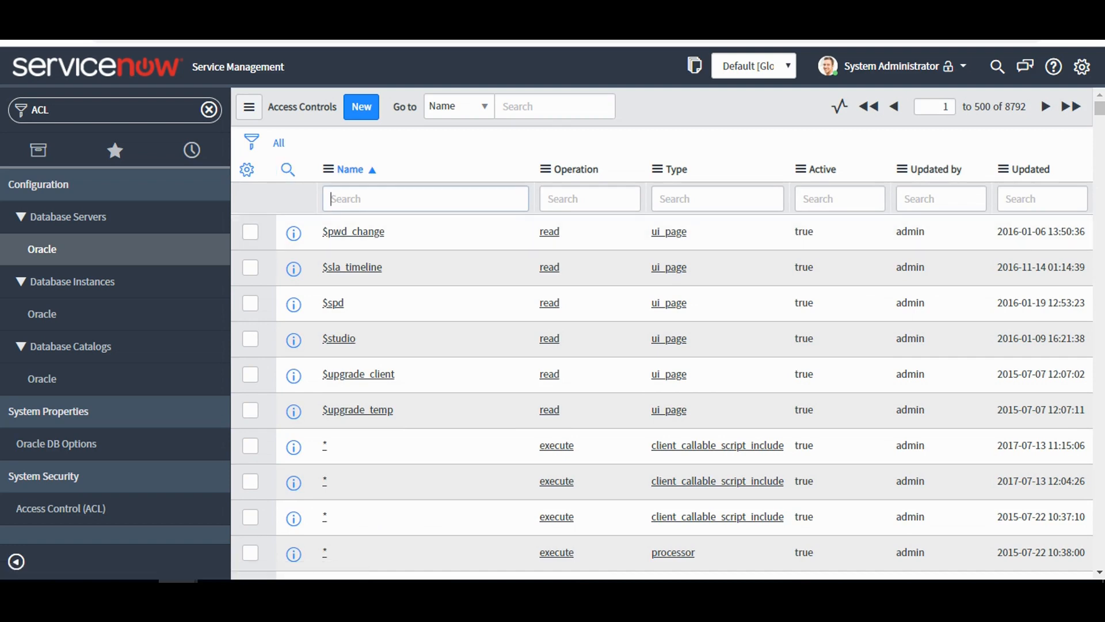
text(incide)
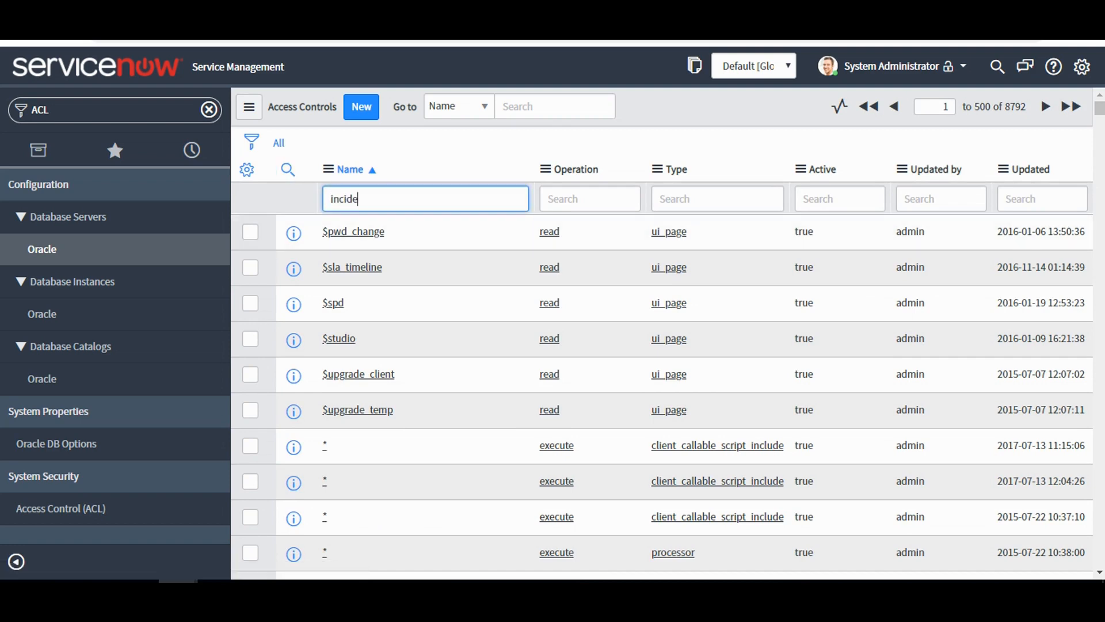
text(nt)
key(Return)
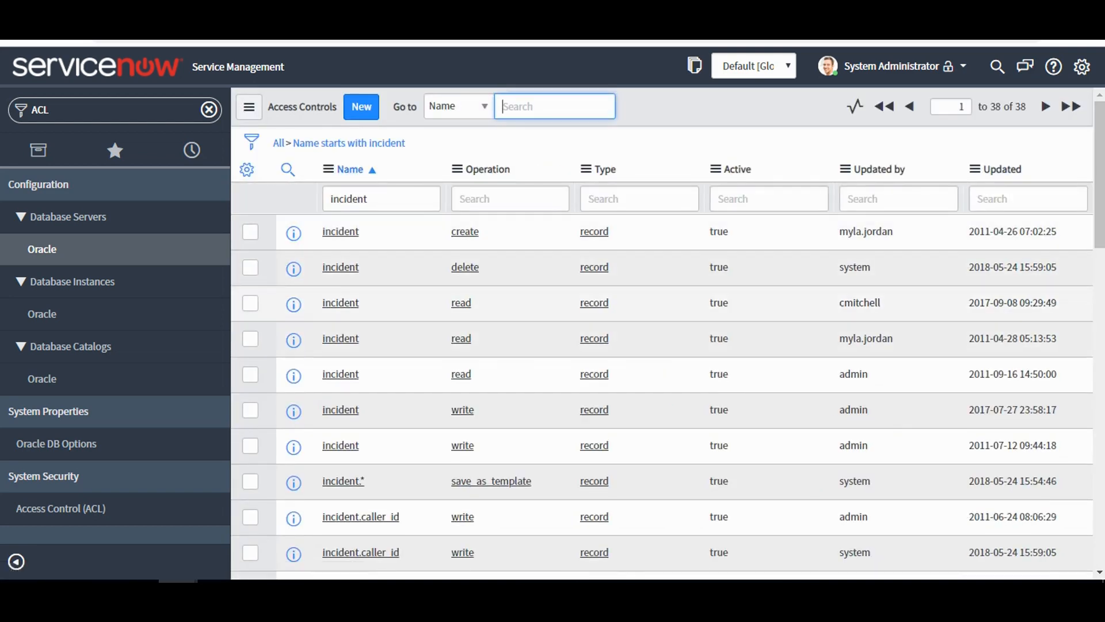
click(461, 303)
right_click(462, 304)
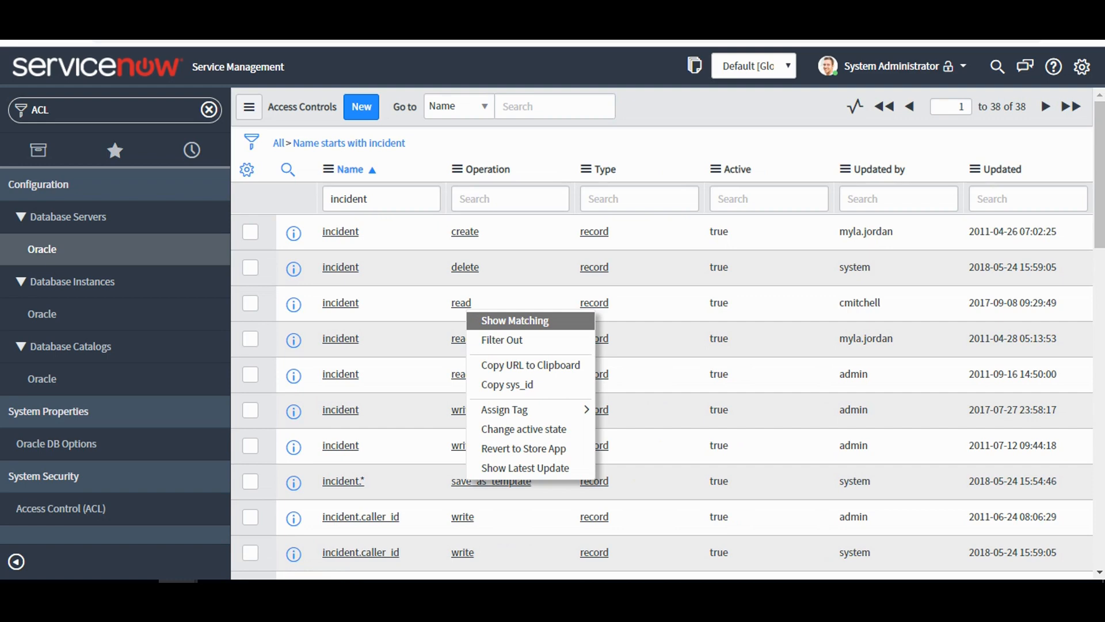
click(462, 304)
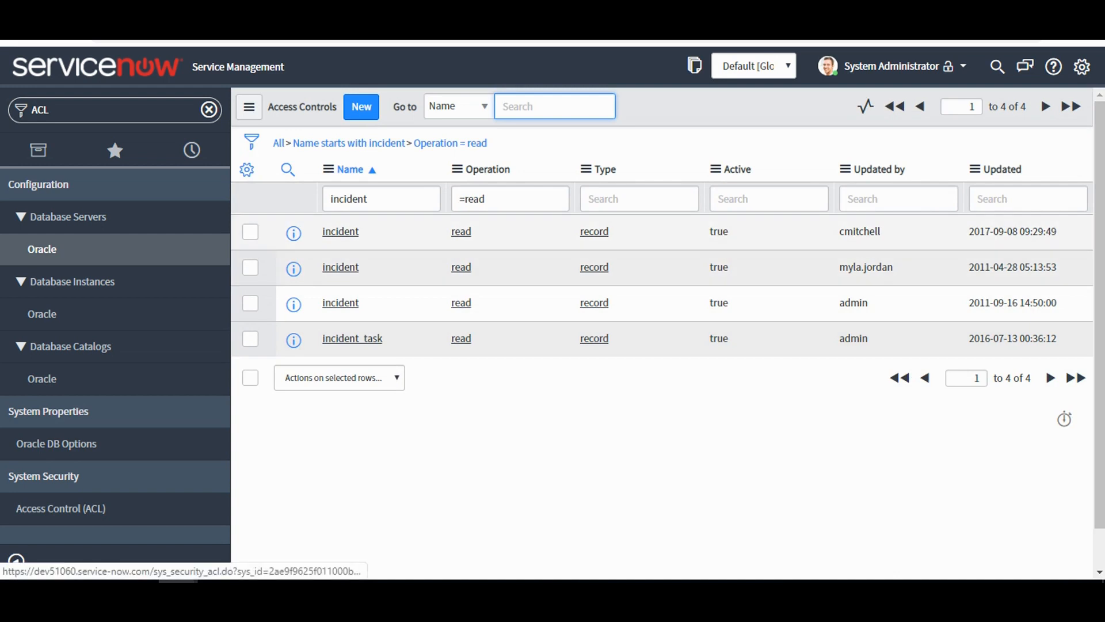
Open the incident read rule for approvers and examine its description, required roles, condition and script.
click(340, 268)
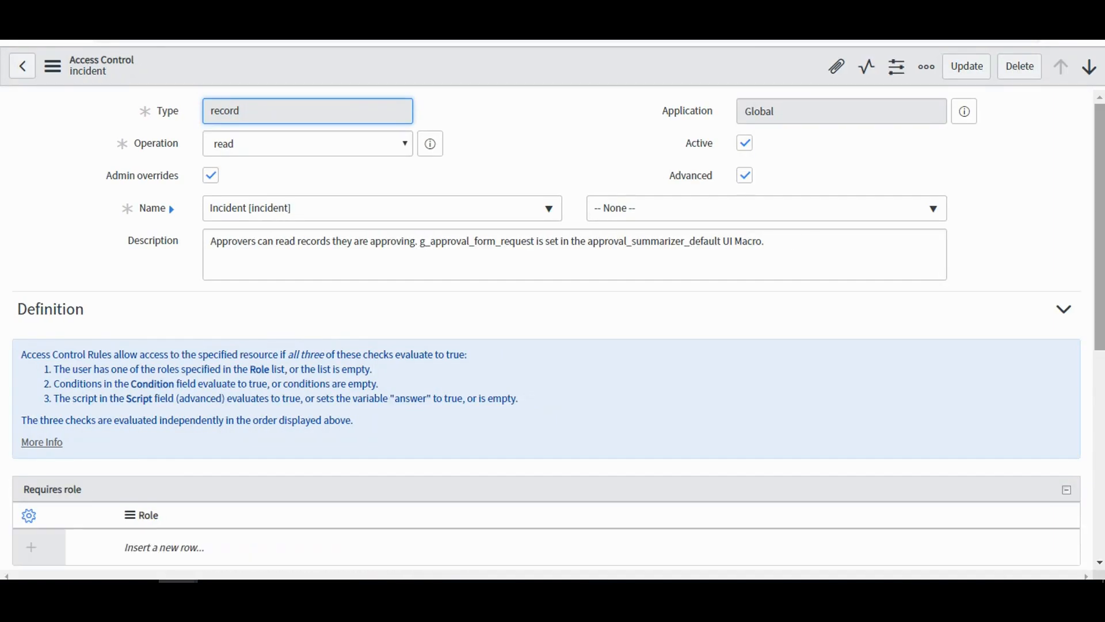
scroll(552, 328, down, 3)
scroll(552, 328, down, 4)
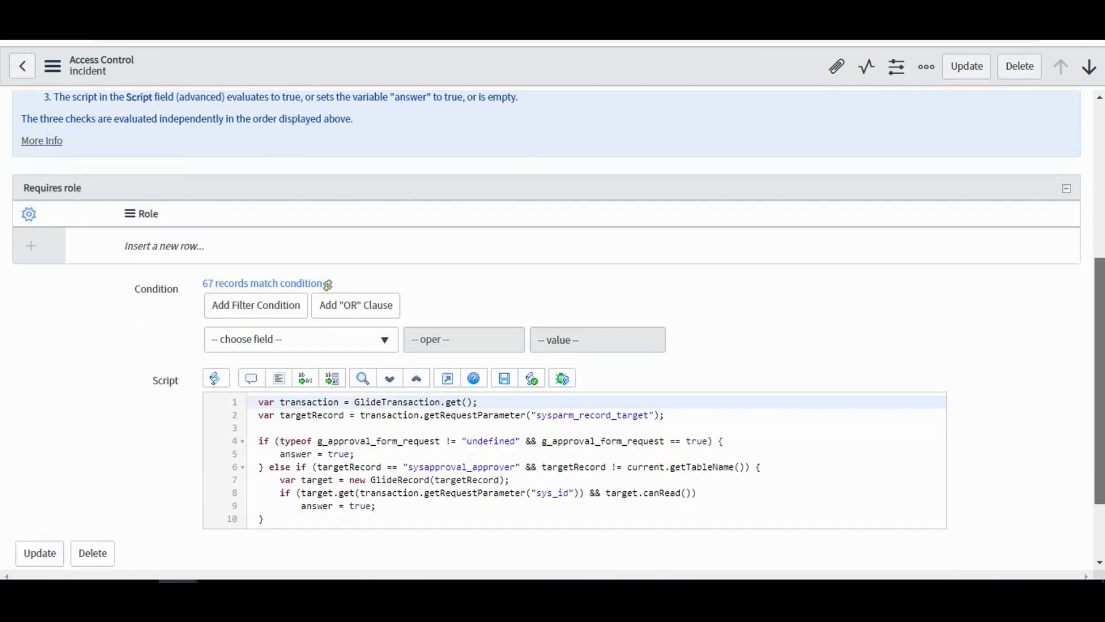
scroll(552, 328, up, 5)
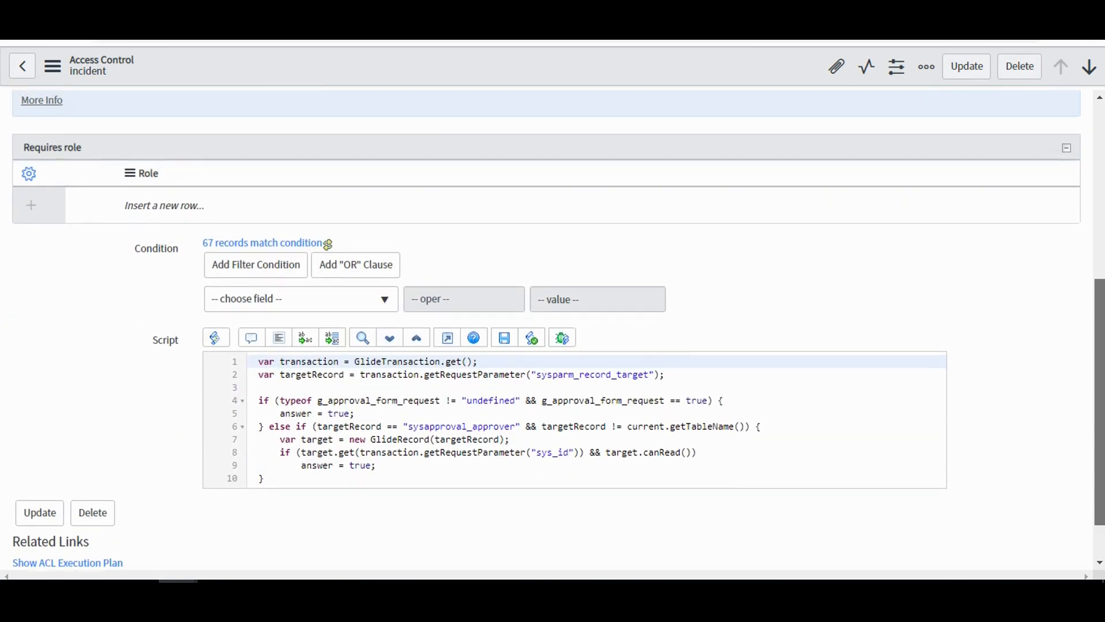
scroll(552, 328, down, 5)
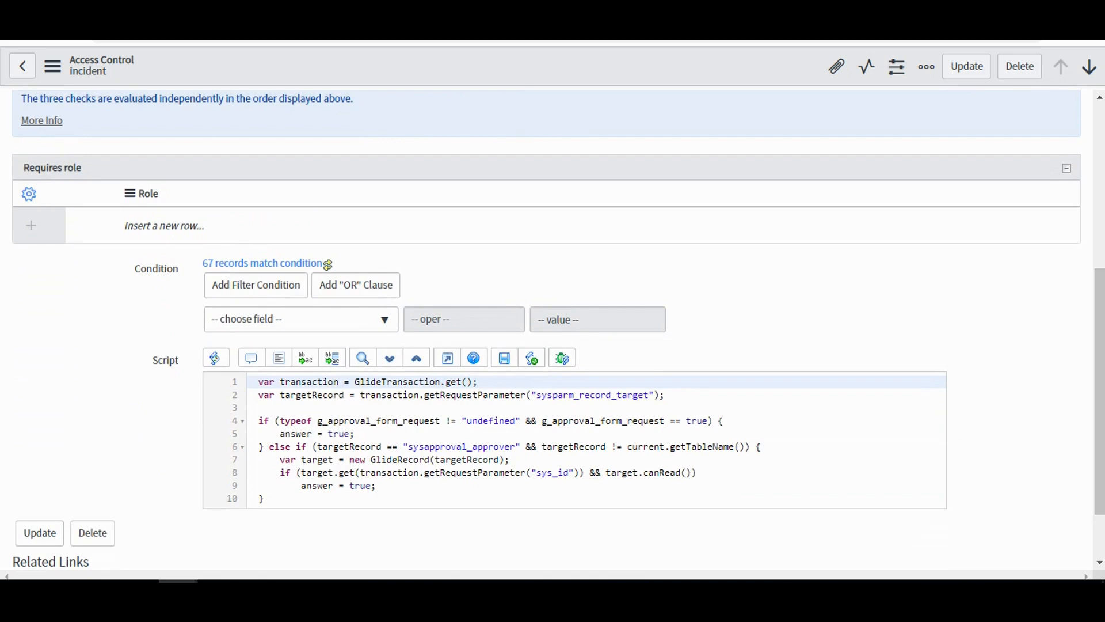
scroll(553, 328, up, 3)
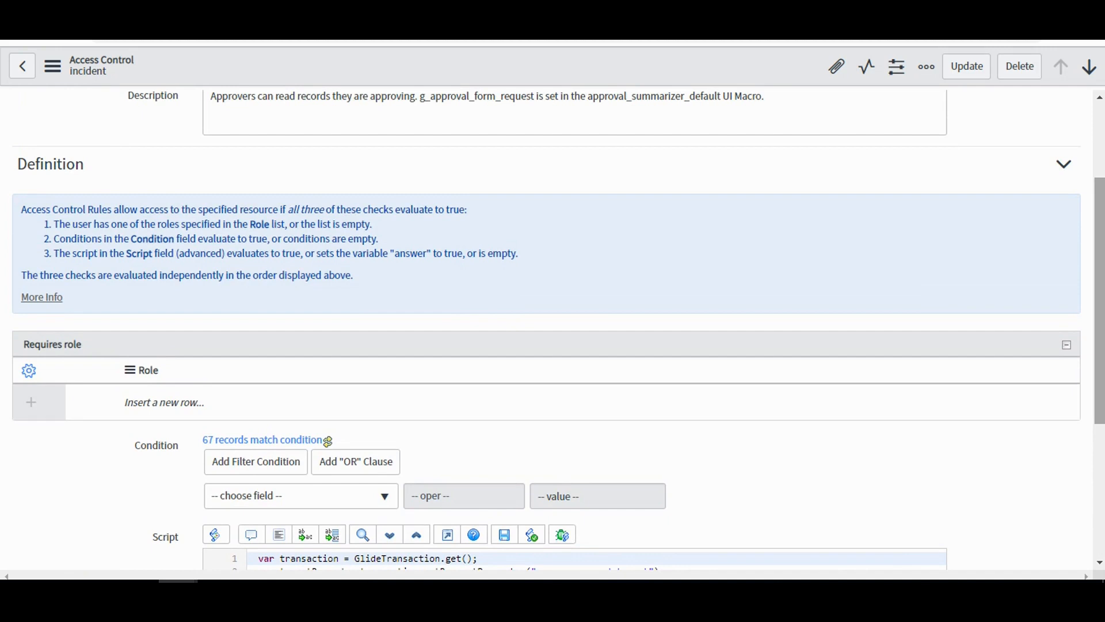
scroll(553, 328, up, 2)
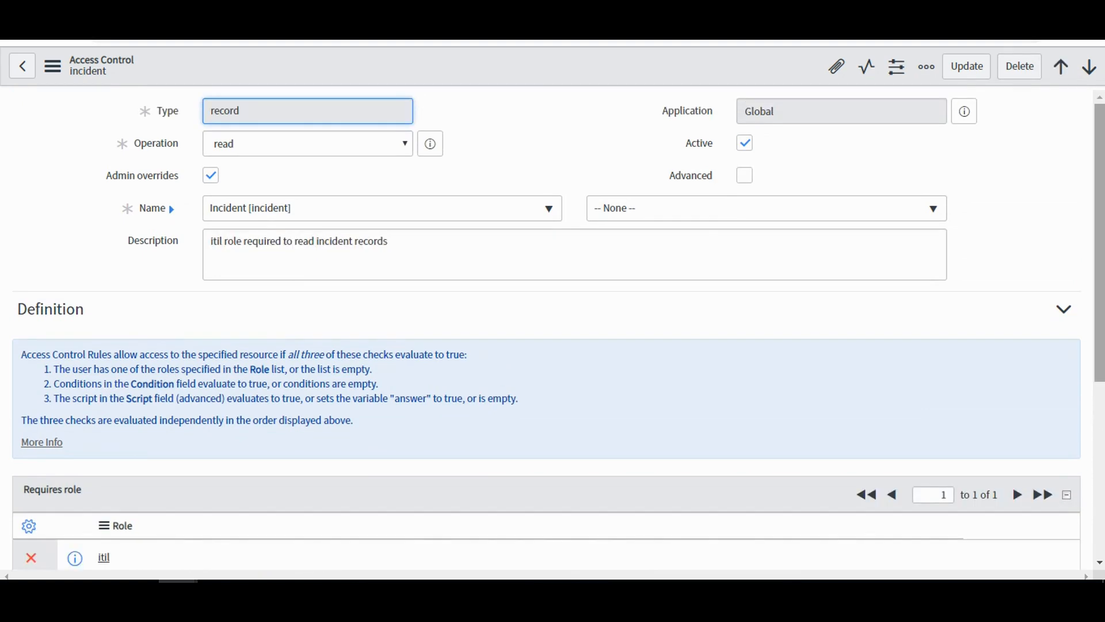
Review the incident read rule requiring itil and the one for openers, callers and watch list members, including its script.
scroll(552, 328, down, 3)
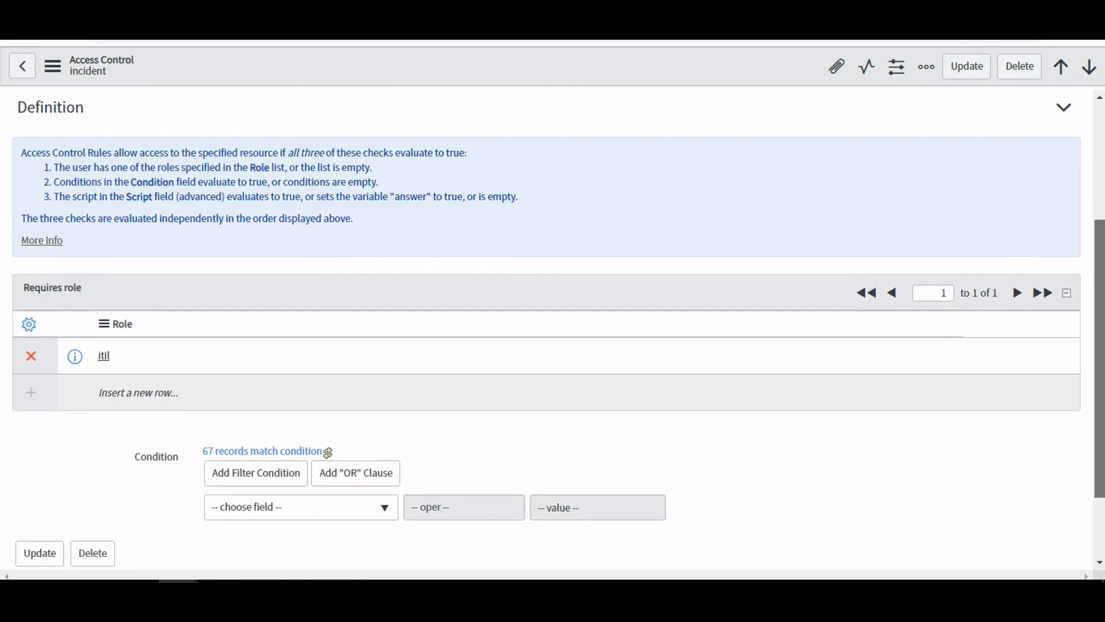
scroll(553, 328, up, 3)
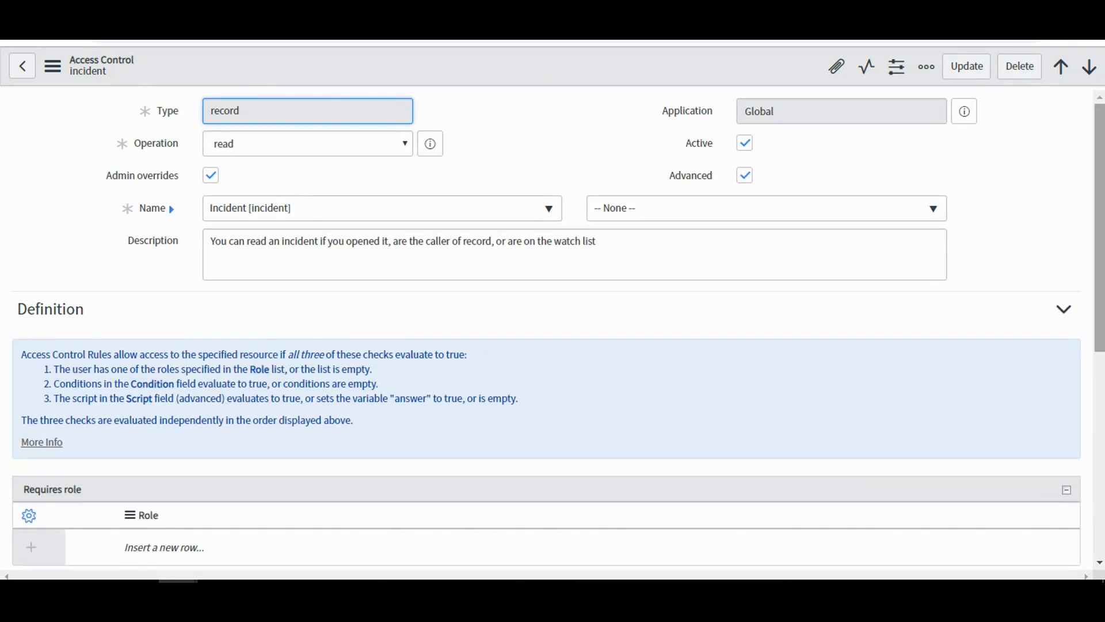
scroll(553, 329, down, 5)
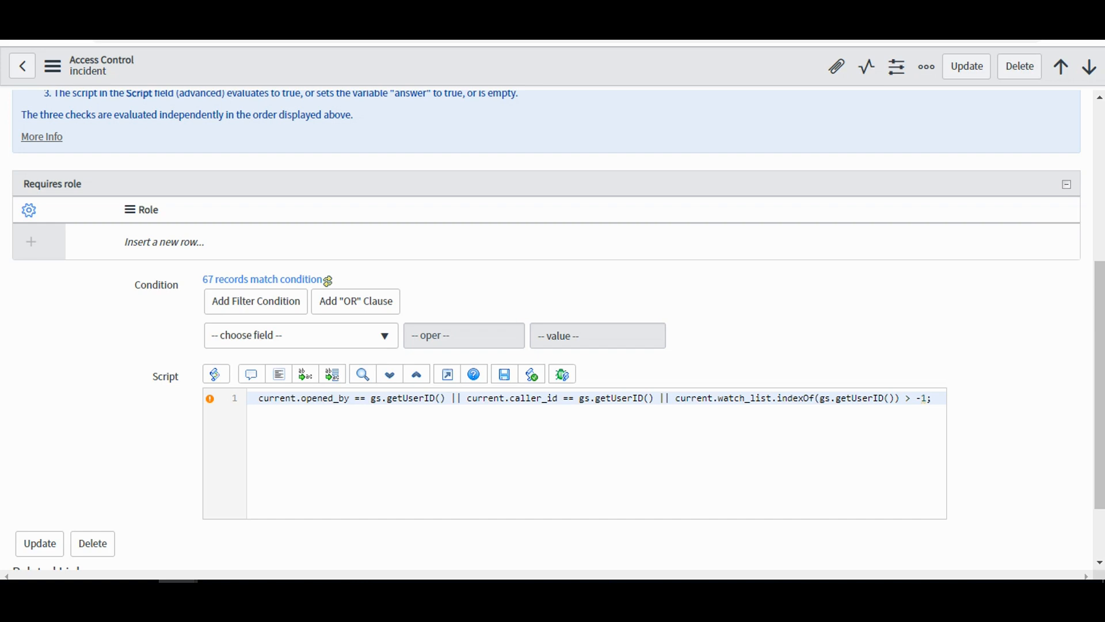
scroll(547, 328, up, 5)
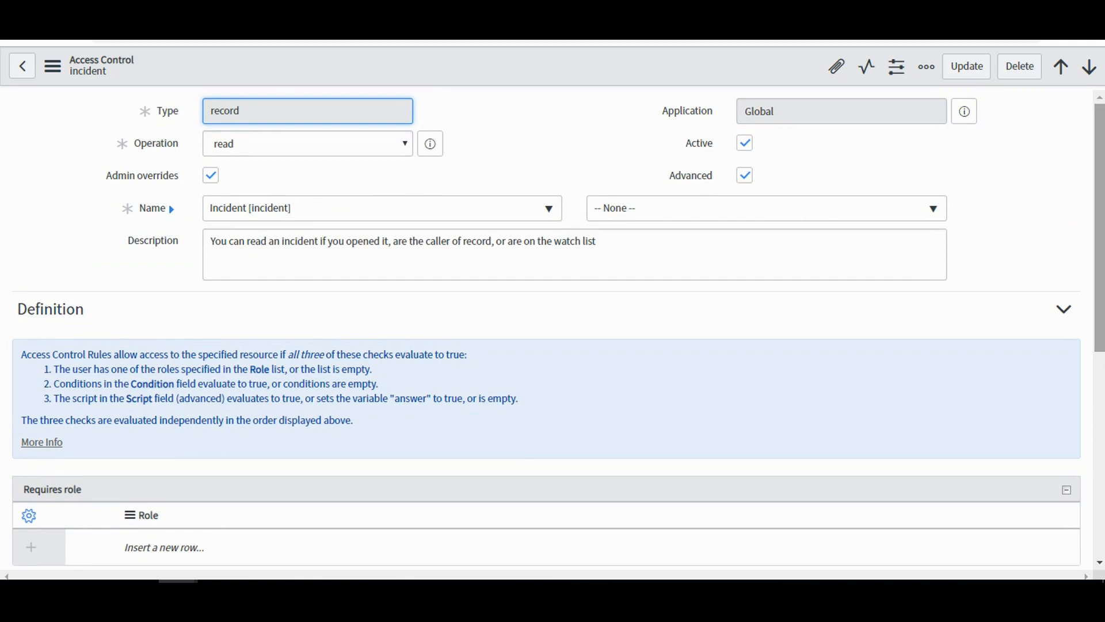
drag(1099, 228, 1099, 227)
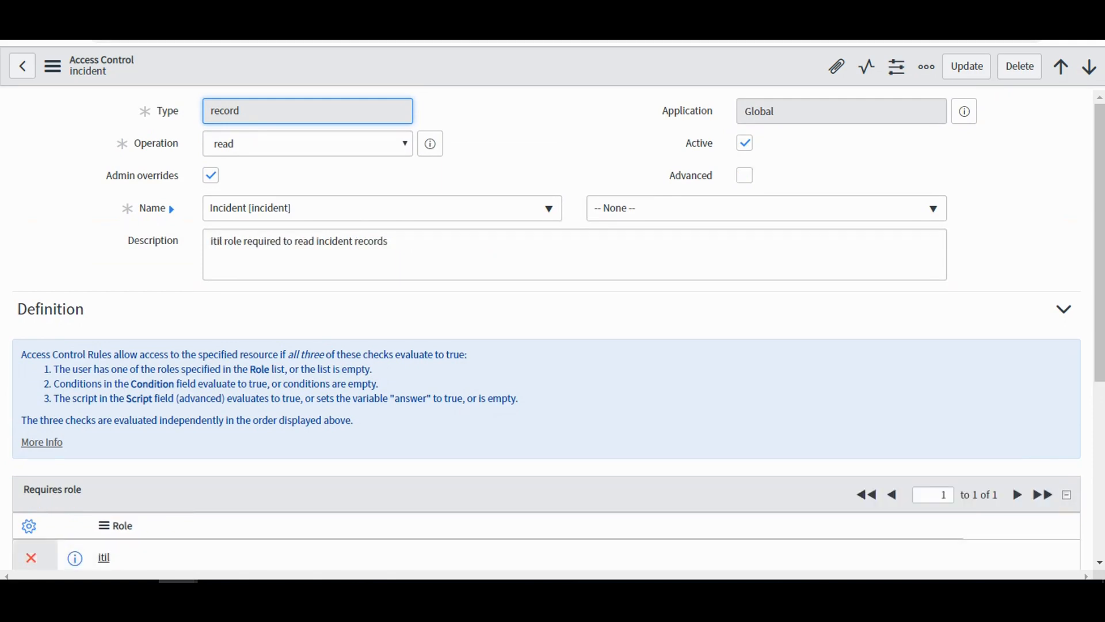
Add acl_test to the required roles of the incident read rule that requires itil, and save the rule.
scroll(187, 211, down, 5)
scroll(188, 211, down, 1)
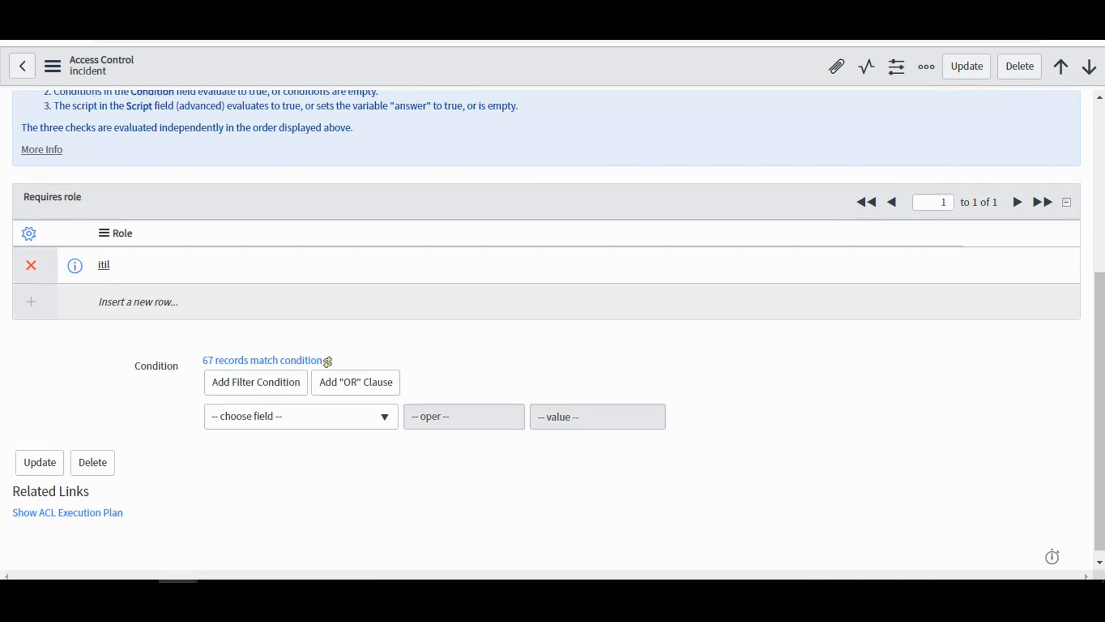
double_click(113, 302)
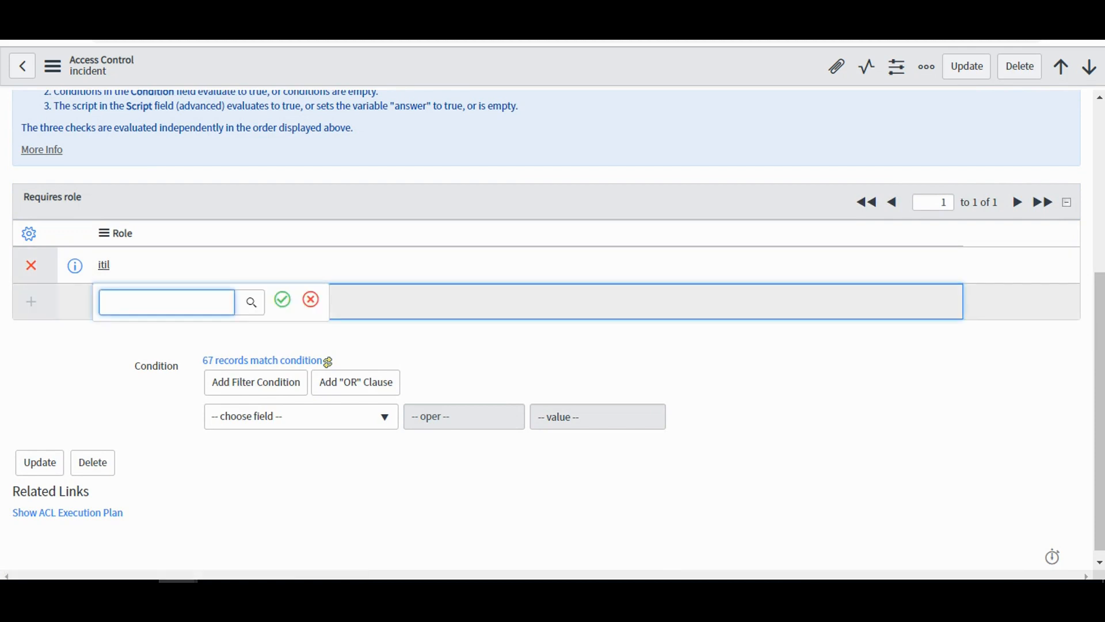
text(test_)
key(BackSpace)
key(BackSpace)
key(BackSpace)
key(BackSpace)
key(BackSpace)
text(acl)
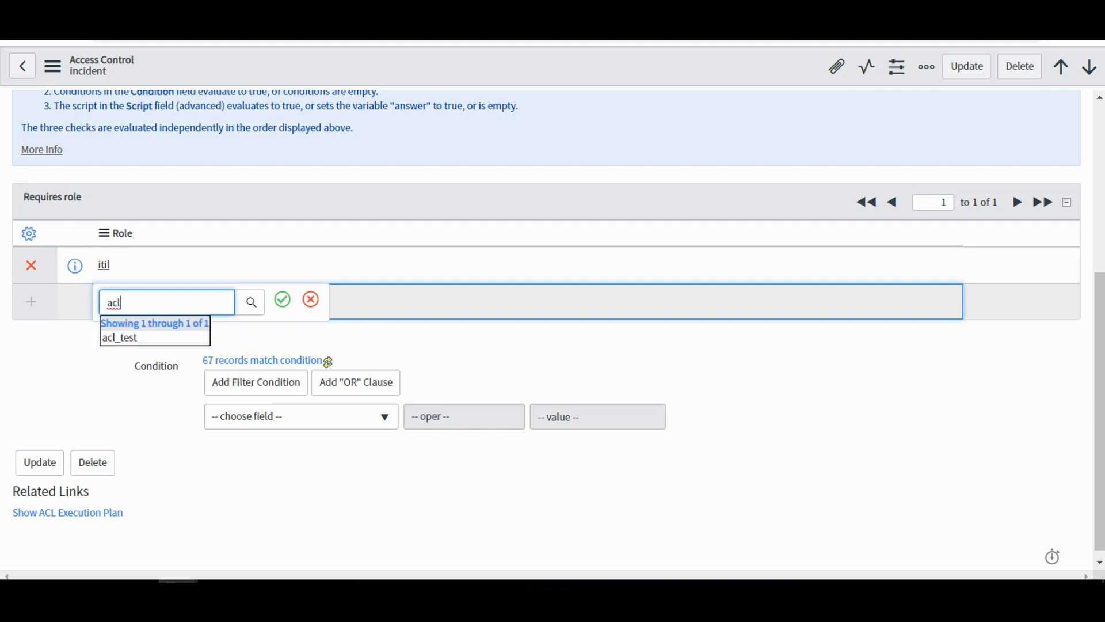
key(Down)
key(Return)
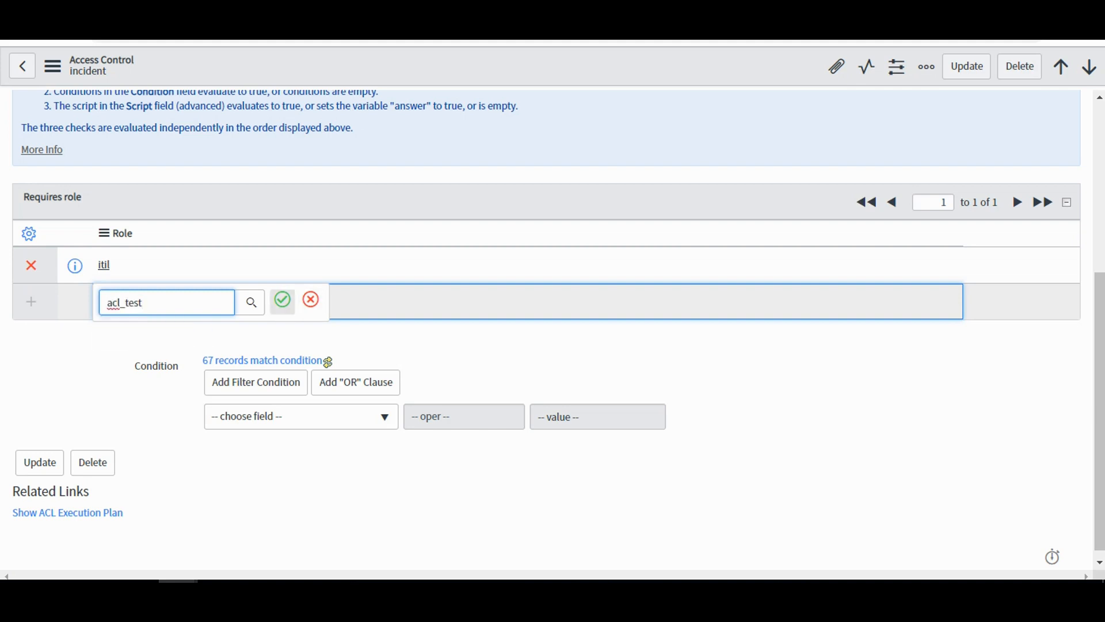
key(Return)
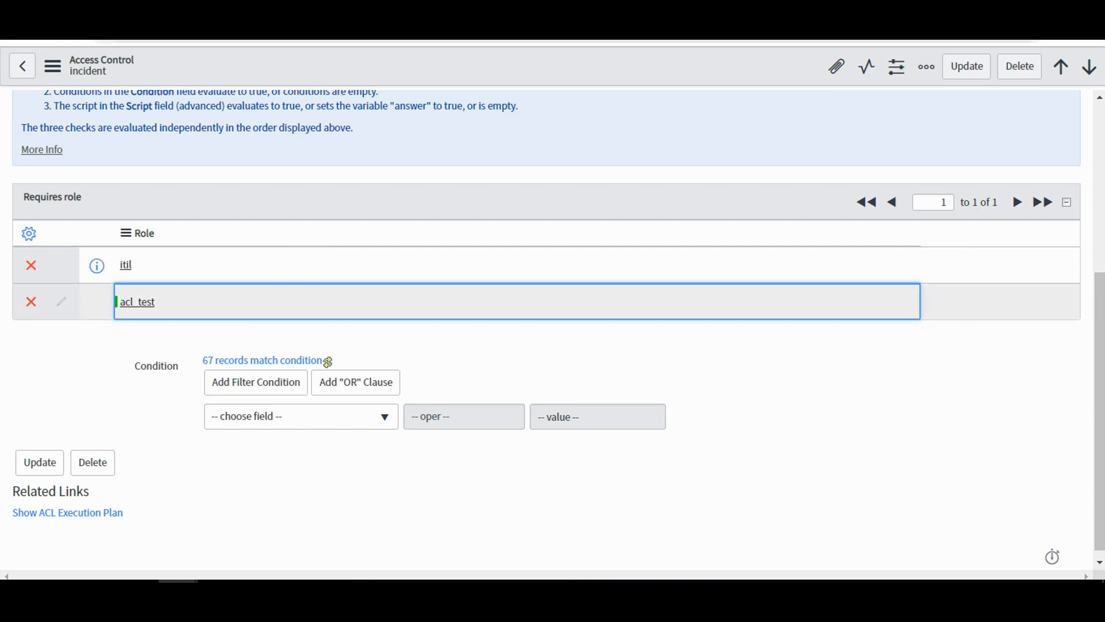
right_click(525, 60)
click(551, 68)
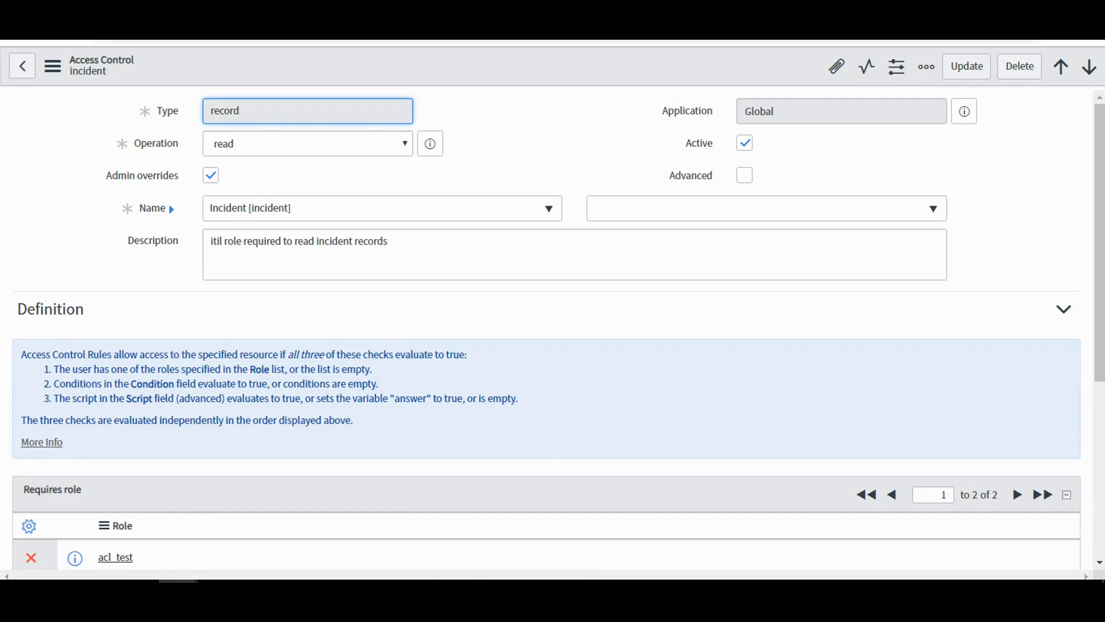
In the Test ACL user's window, find the Incident application, open its Open incidents list and remove the Active = true filter.
scroll(547, 328, down, 4)
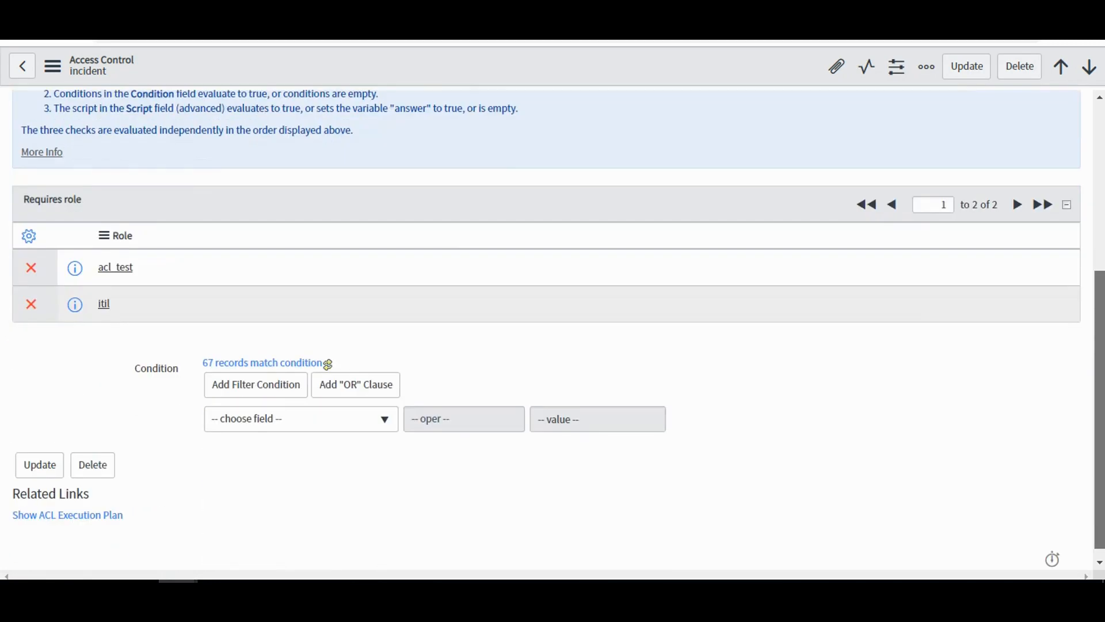
scroll(546, 328, up, 4)
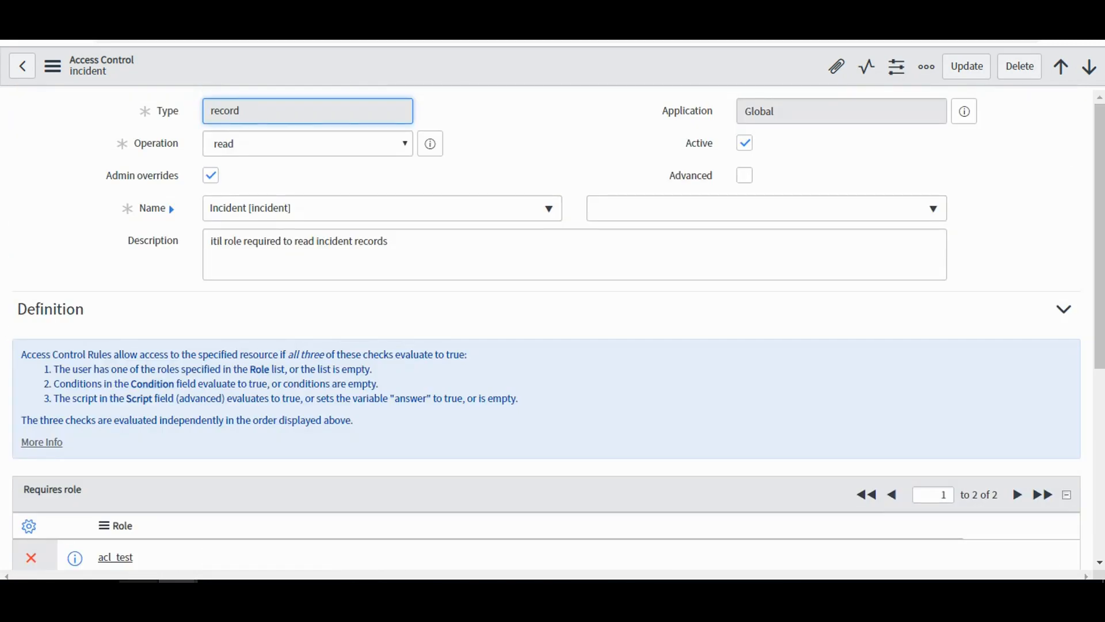
mouse_move(178, 599)
click(265, 530)
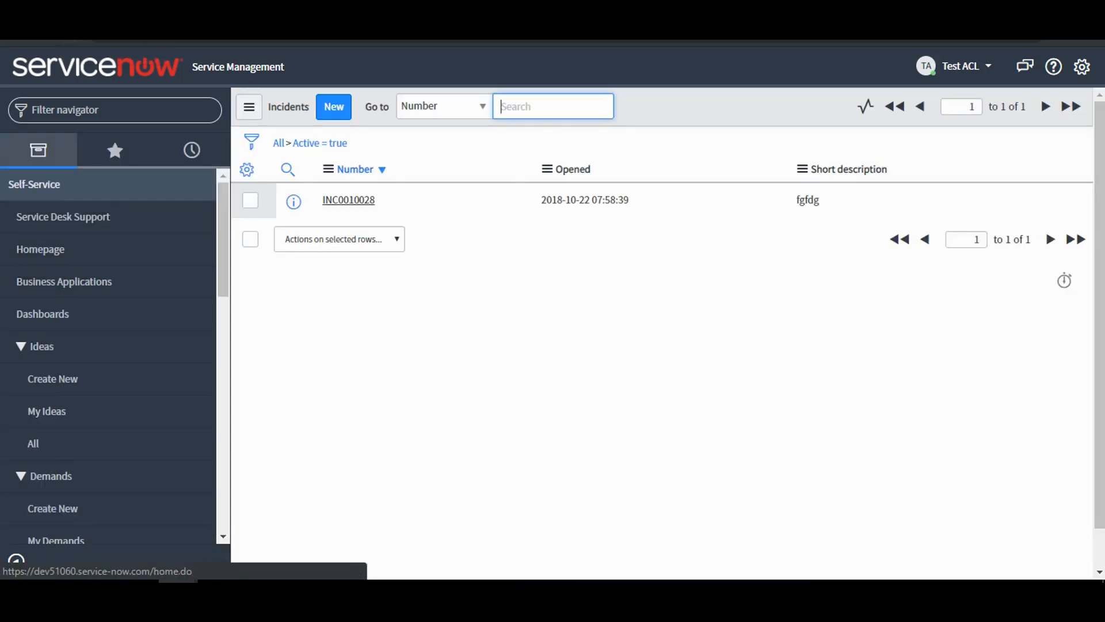
click(115, 110)
text(Incident)
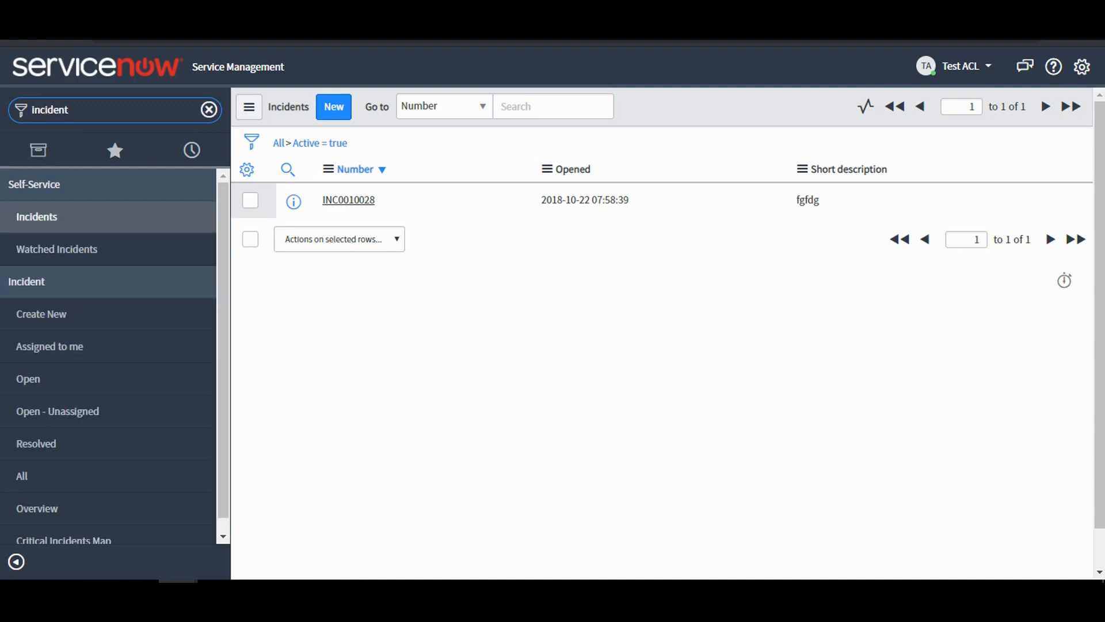
click(34, 379)
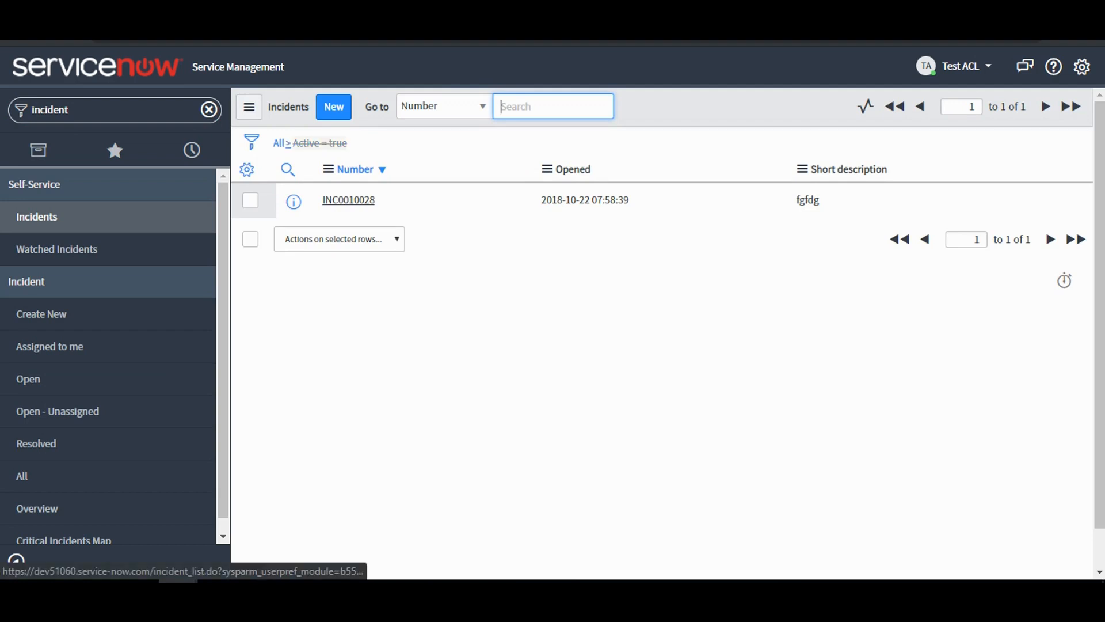
click(314, 144)
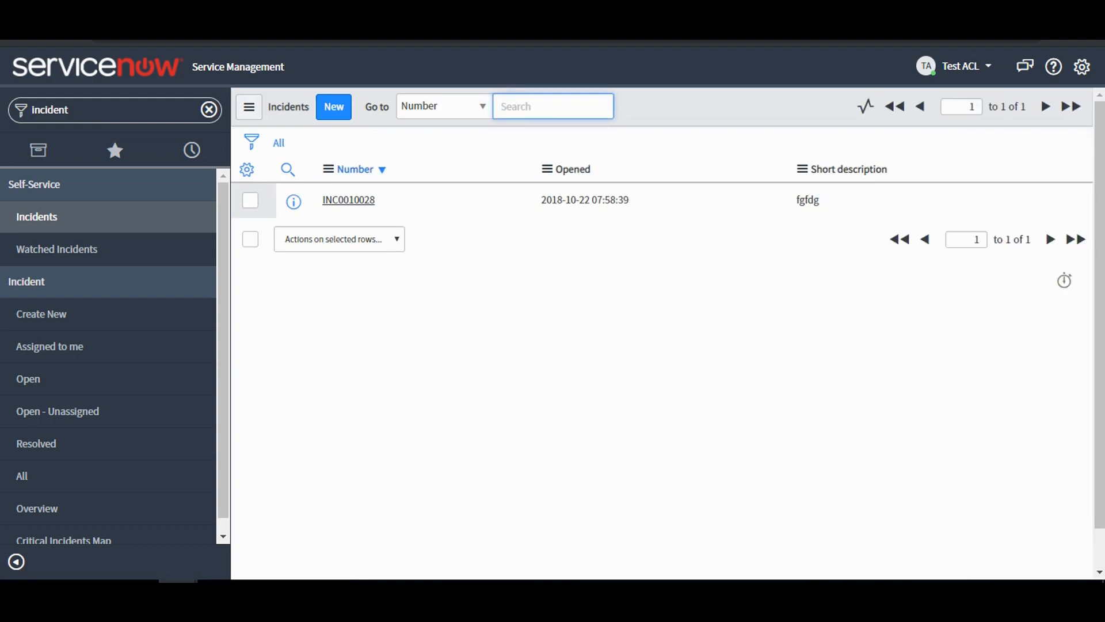
Switch back to the administrator window and open the "incident query" business rule on the Incident table.
click(178, 587)
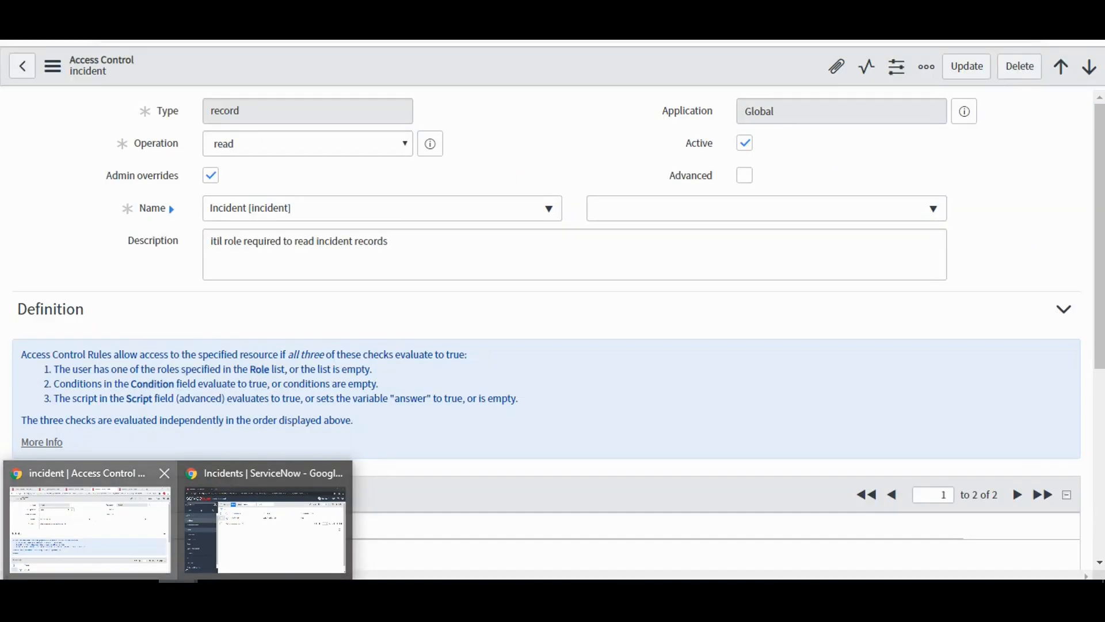
click(89, 529)
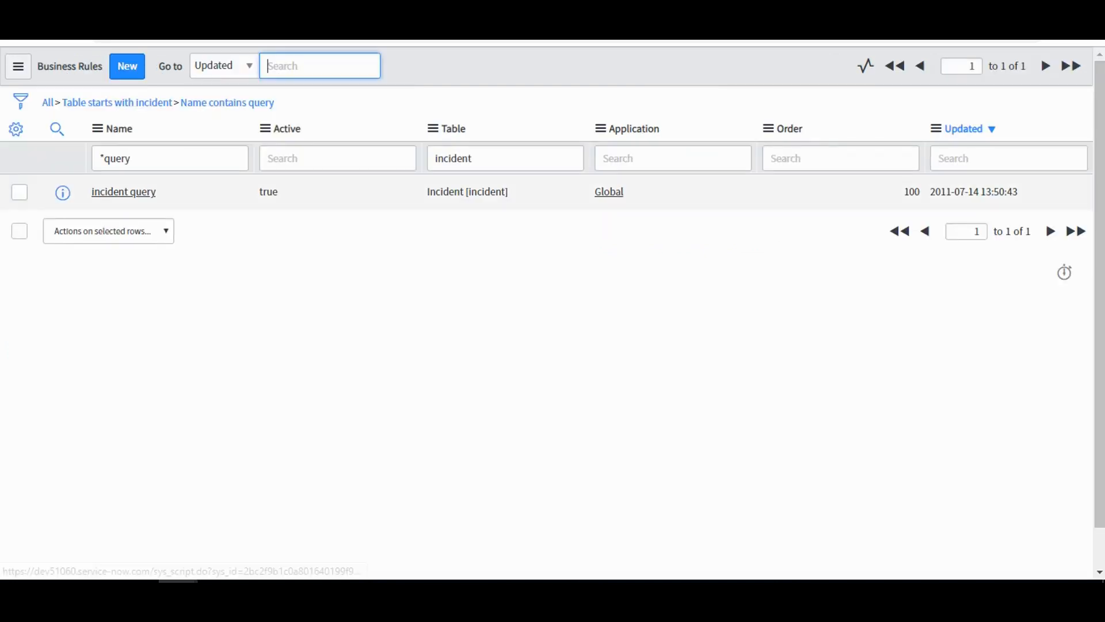
click(123, 192)
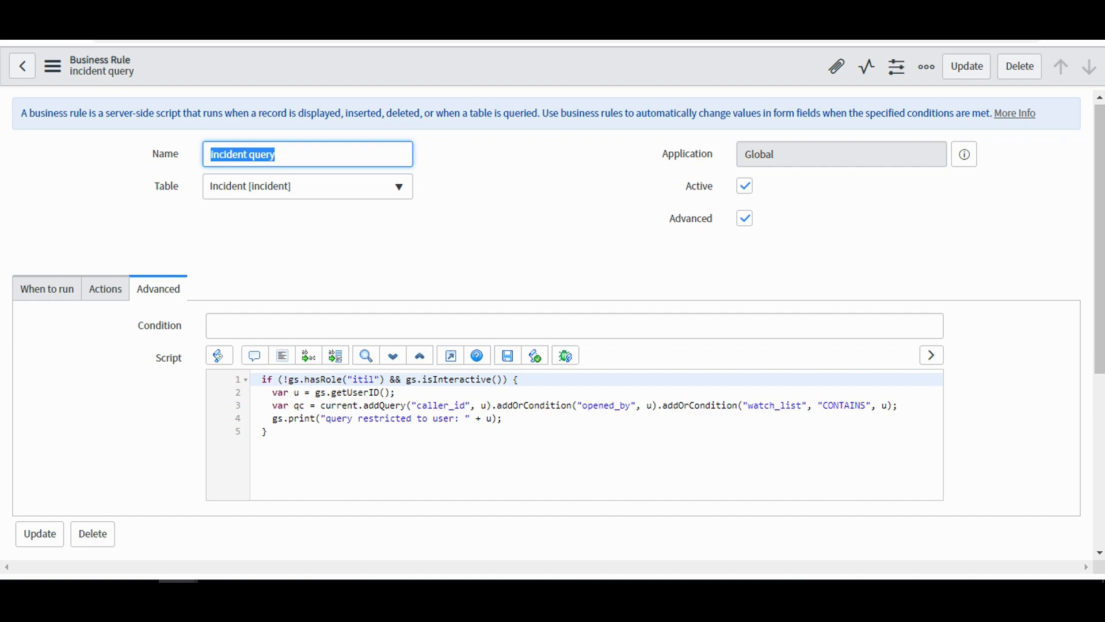
Add && !gs.hasRole("acl_test") after the itil role check in the business rule script's if condition, and save the rule.
click(390, 379)
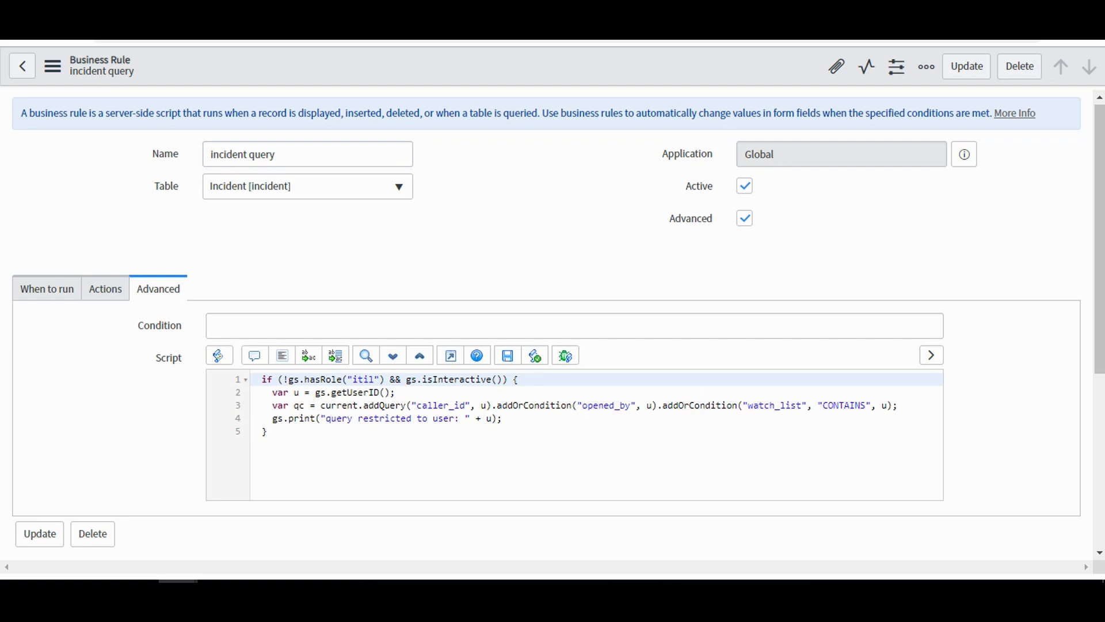
drag(284, 380, 380, 380)
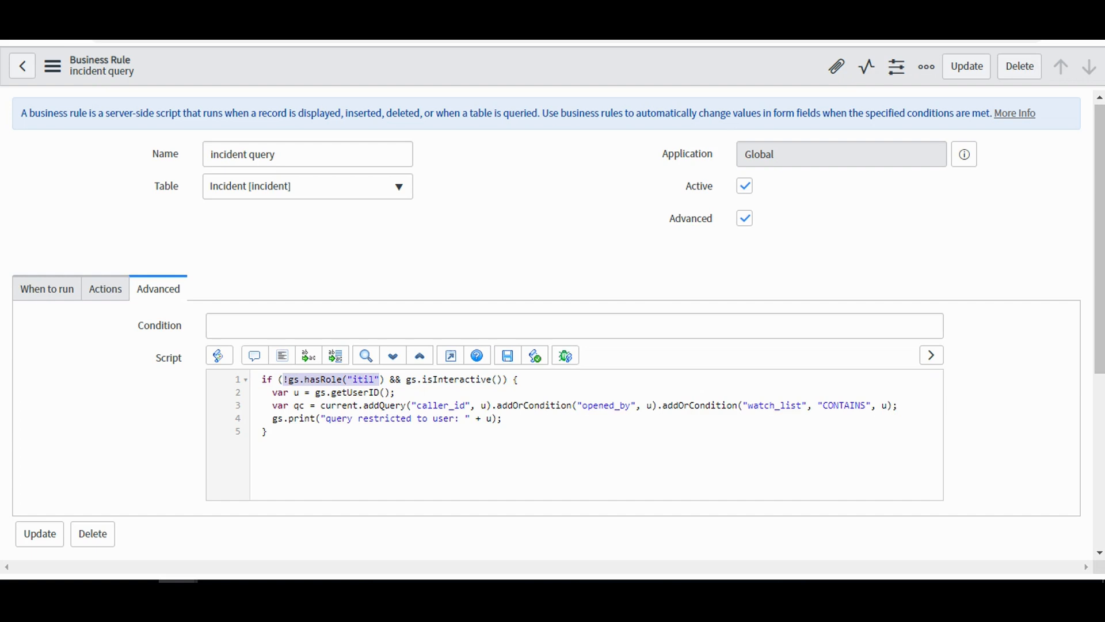
click(384, 379)
drag(384, 380, 283, 379)
key(ctrl+c)
click(390, 379)
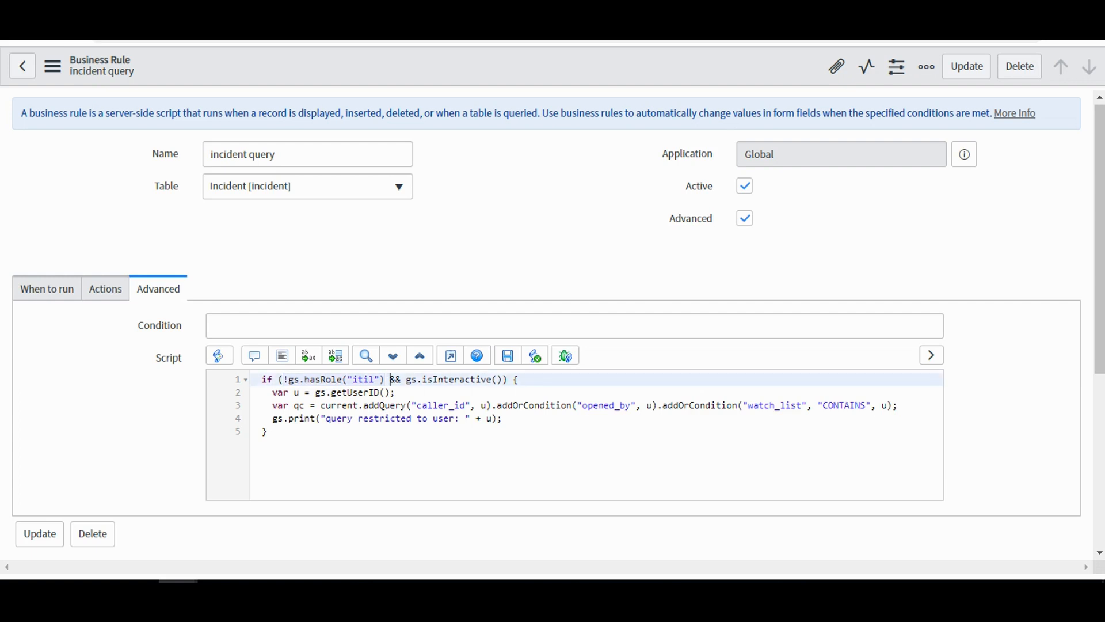
text(&&)
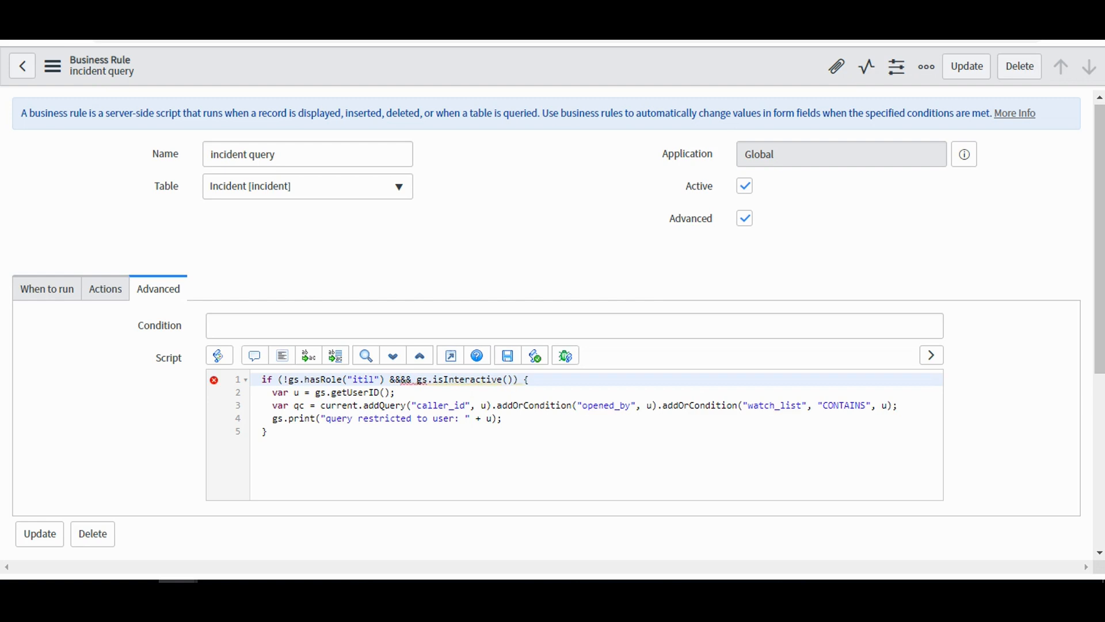
key(ctrl+v)
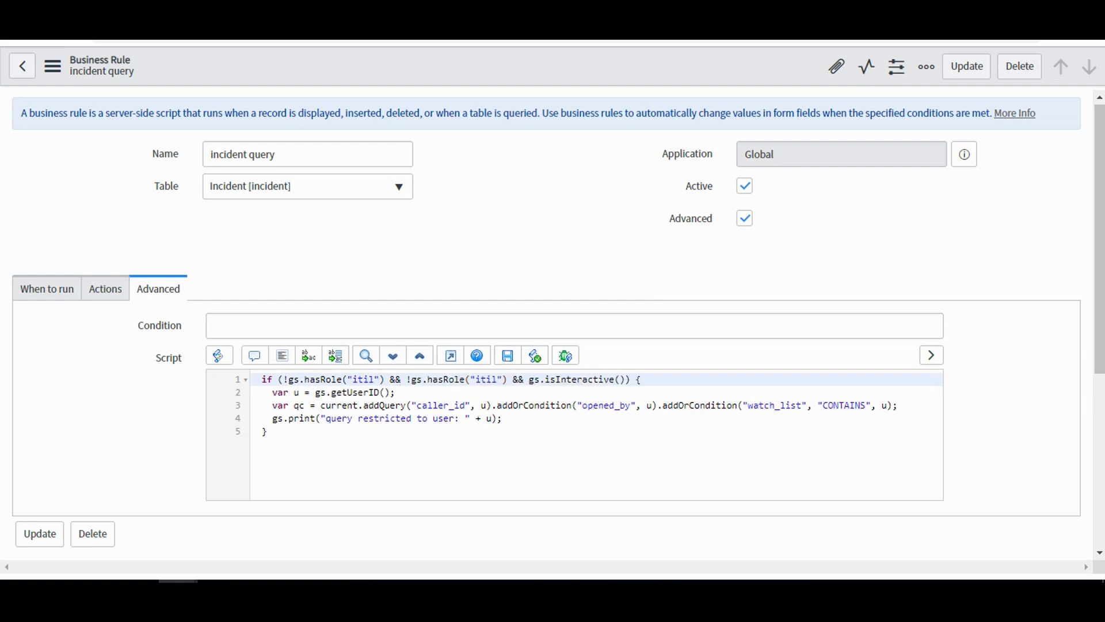
double_click(486, 380)
text(cl_)
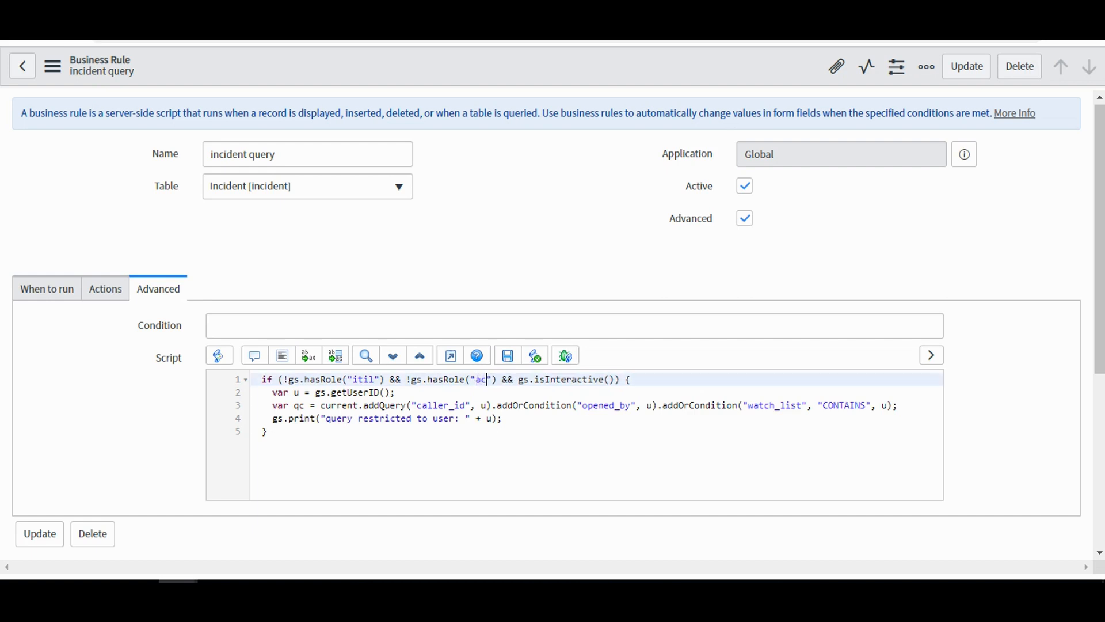
text(test)
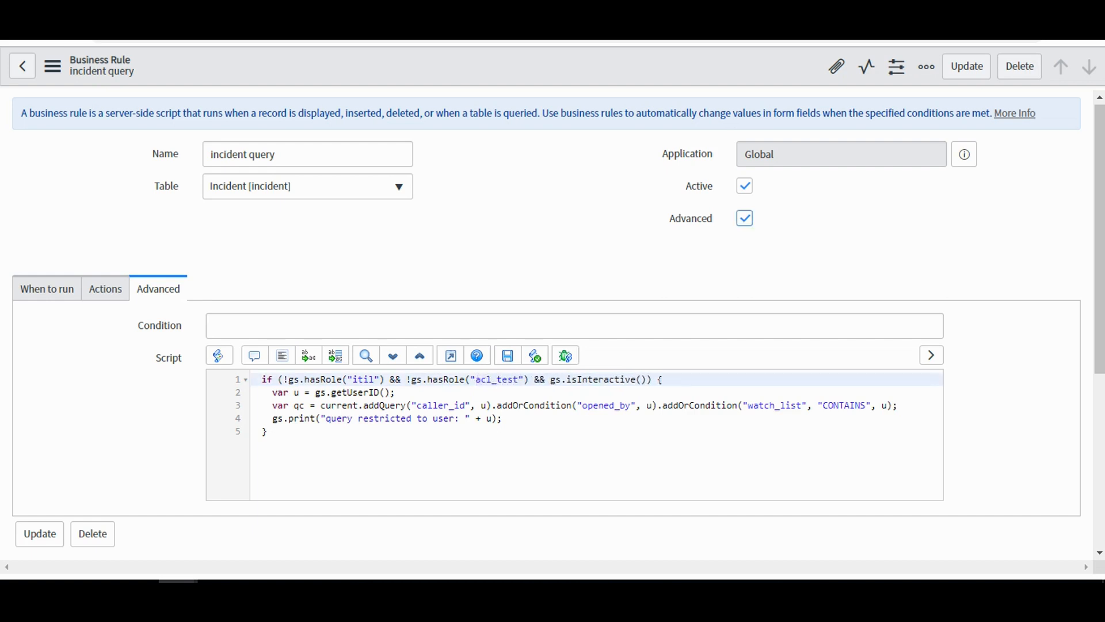
right_click(544, 72)
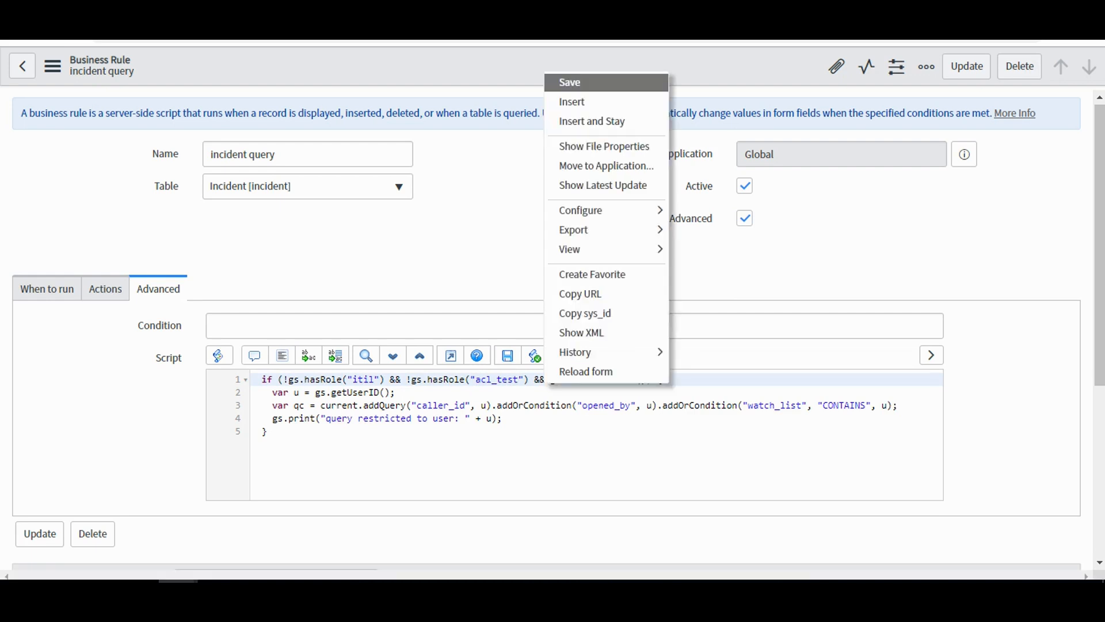
click(570, 82)
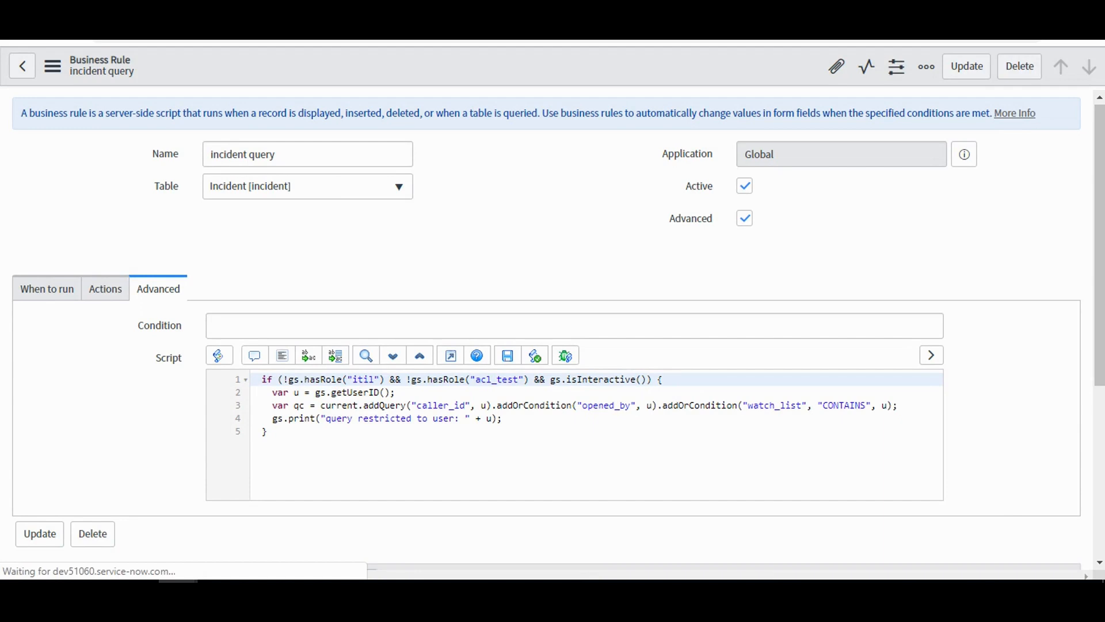
Return to the Test ACL user's window, refresh the unfiltered incident list and check which records are listed.
mouse_move(178, 592)
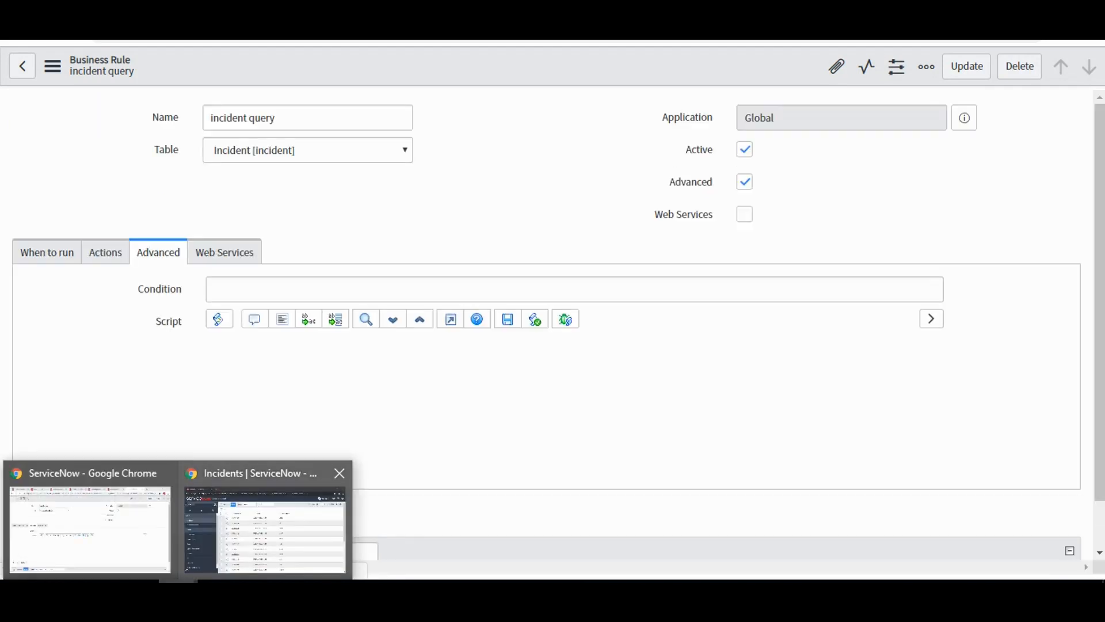
click(265, 530)
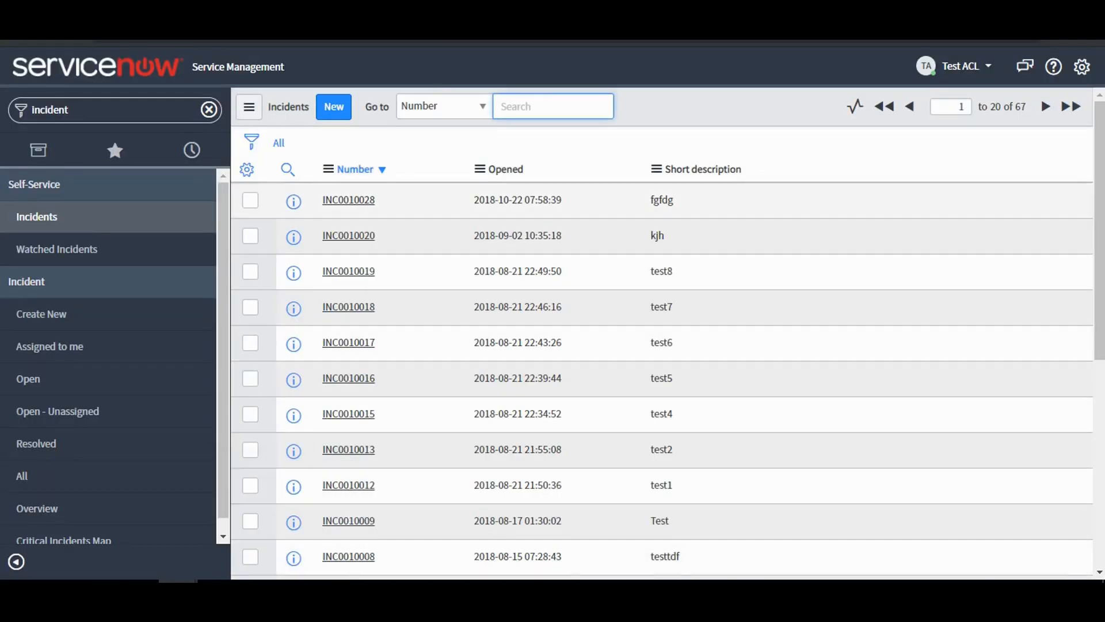
click(279, 143)
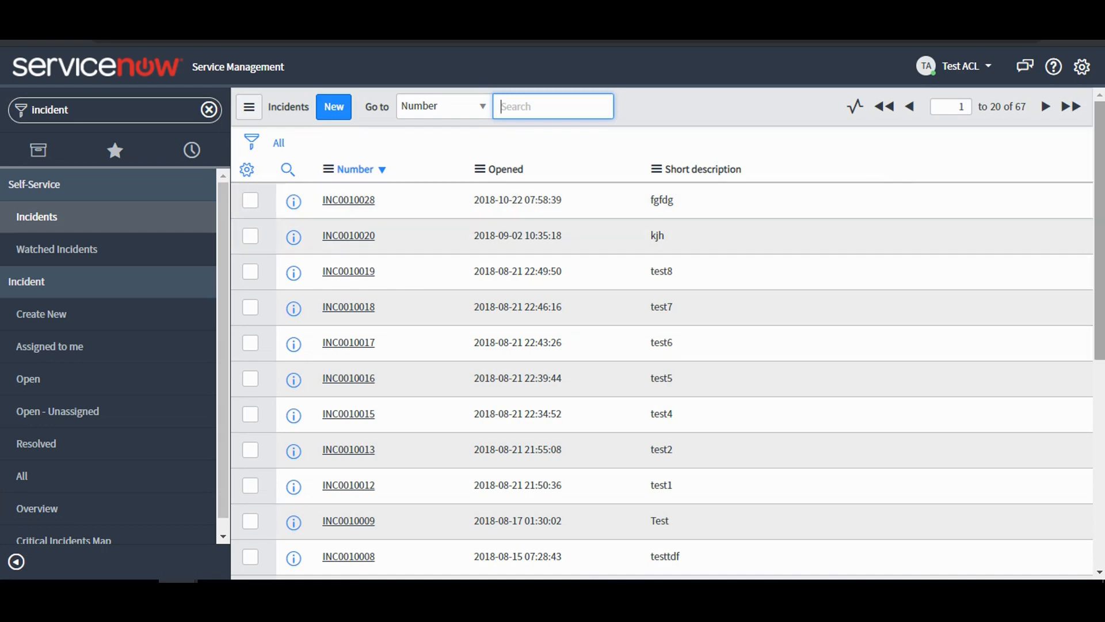
scroll(662, 345, down, 3)
drag(1099, 312, 1099, 230)
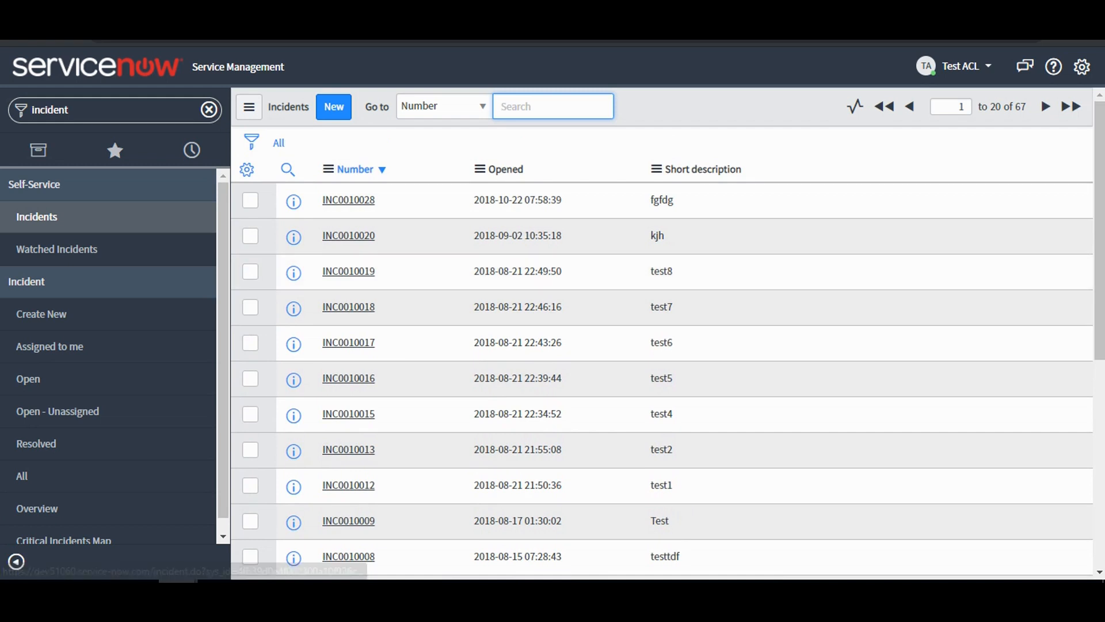
View the test8 incident as the Test ACL user and check its form options and whether Urgency can be edited.
key(ctrl+Tab)
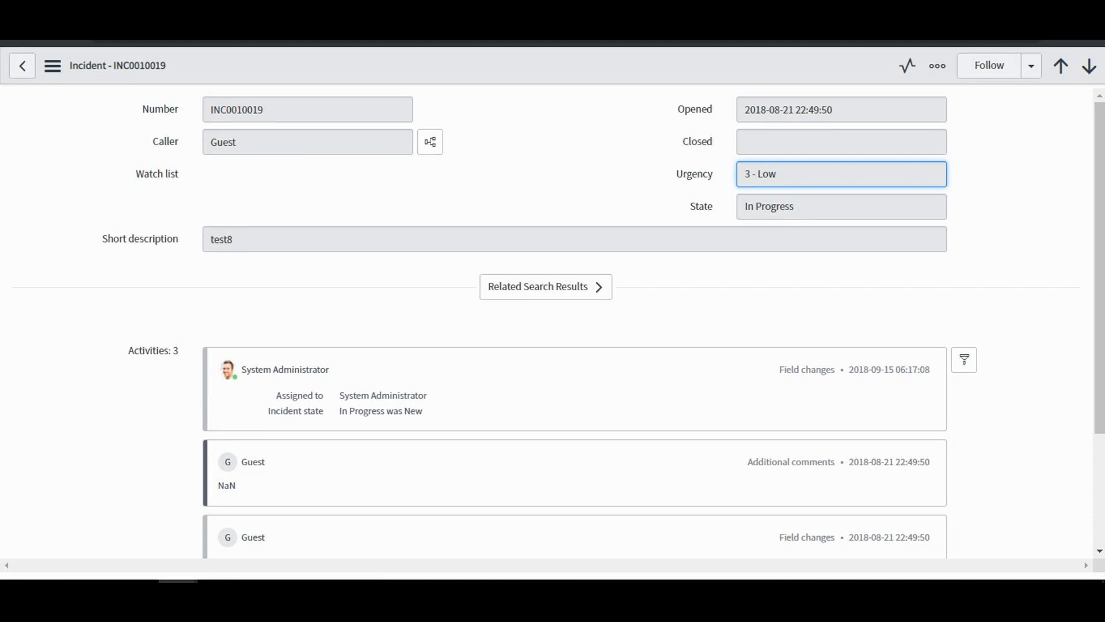
click(52, 66)
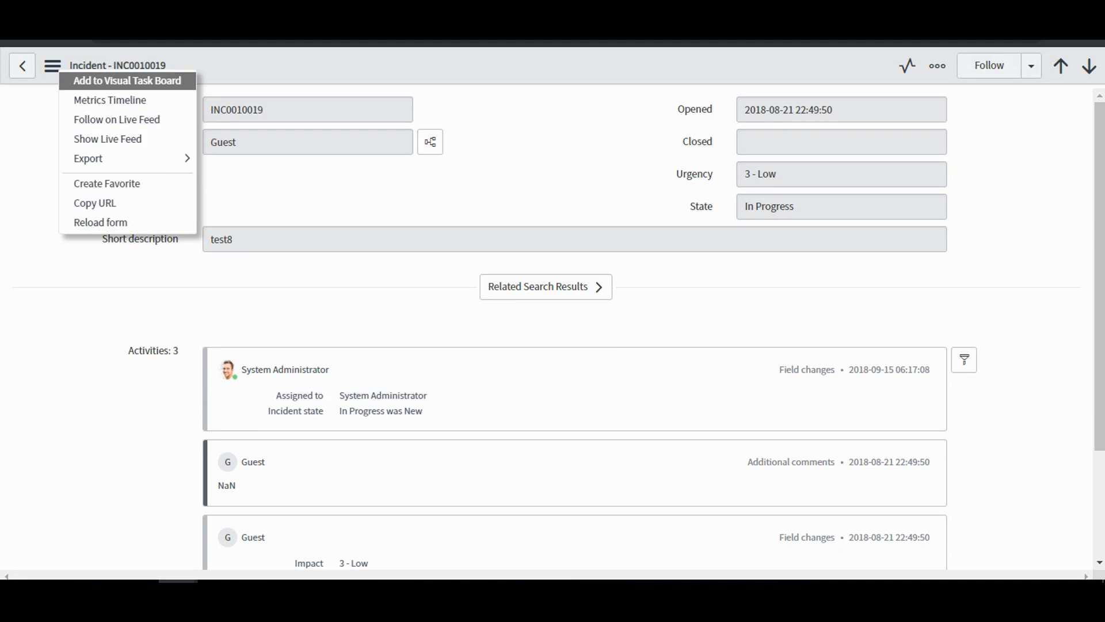
click(53, 66)
click(841, 174)
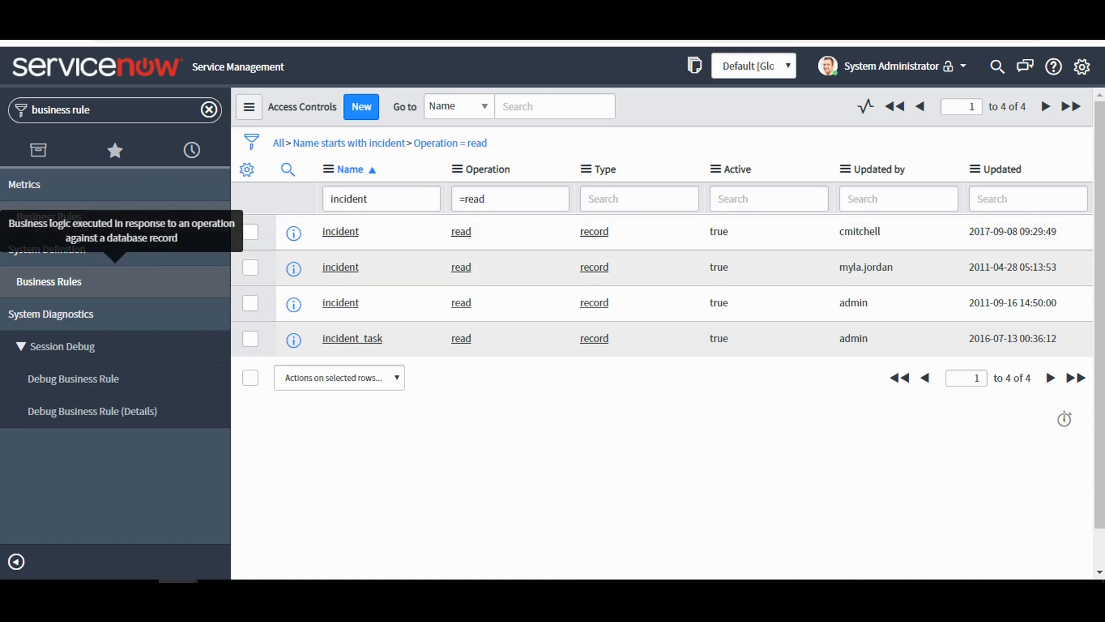
In the administrator's access control list, clear the read operation filter and show only incident rules with the write operation.
drag(488, 200, 457, 199)
key(BackSpace)
key(Return)
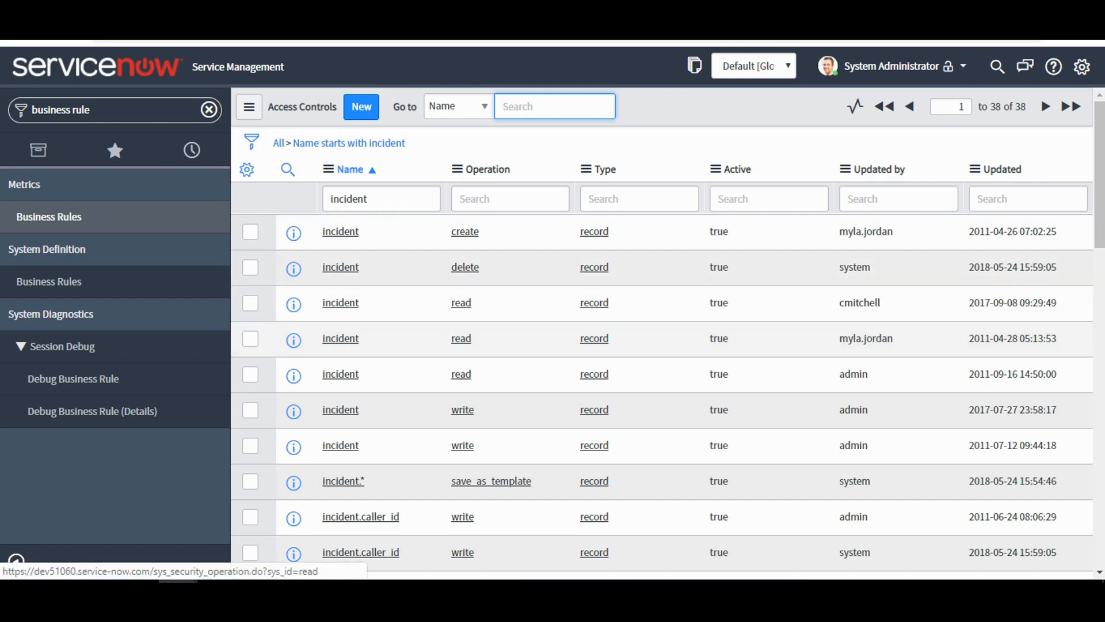
right_click(462, 411)
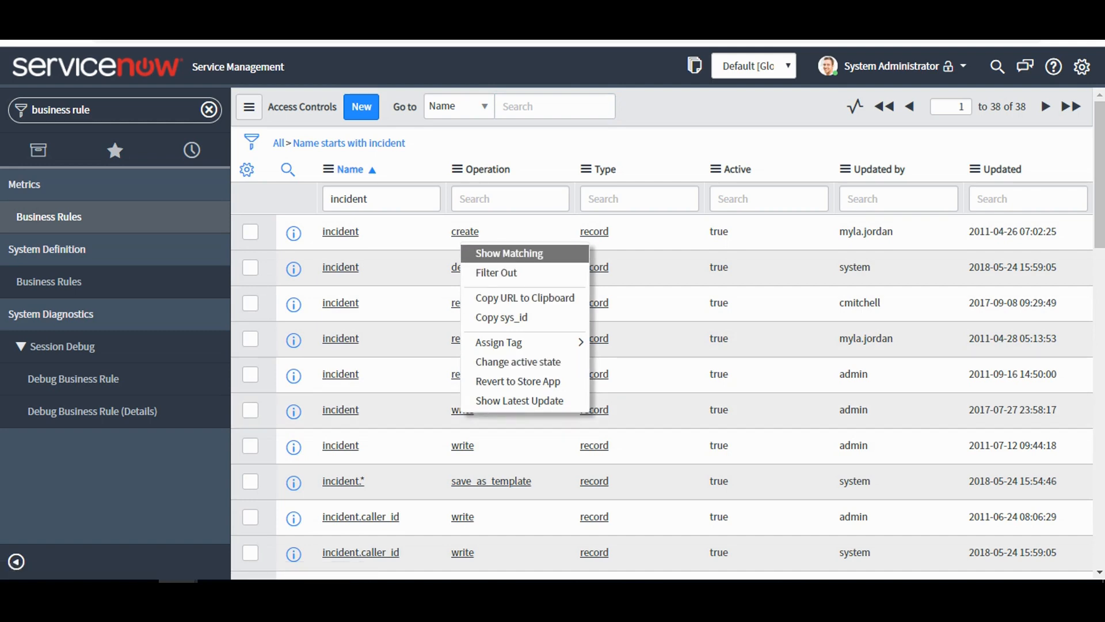
click(509, 254)
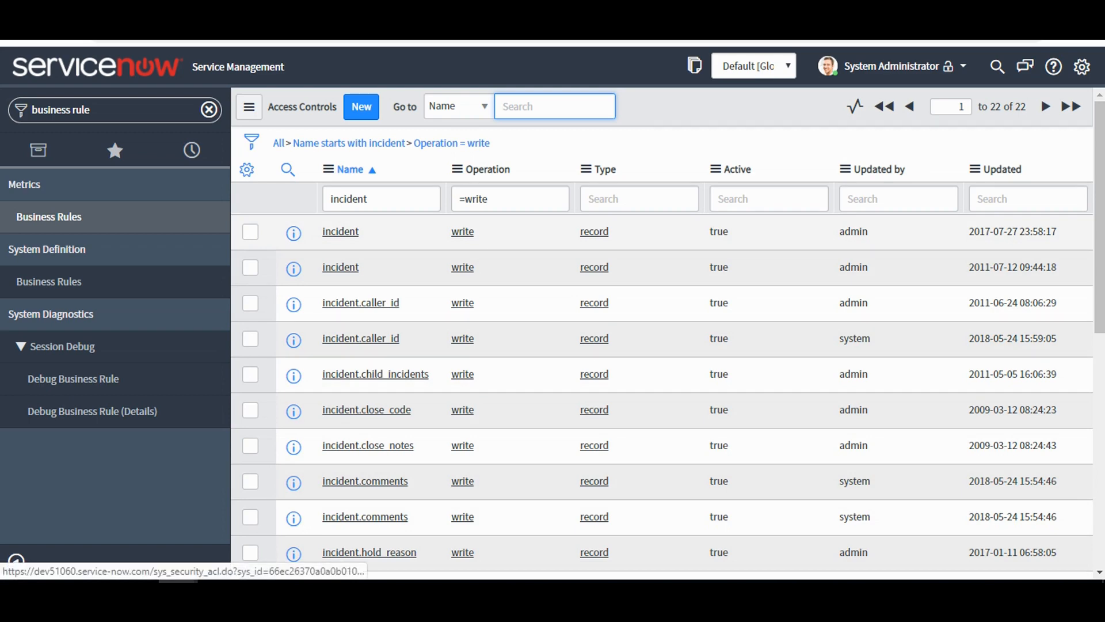
Review the incident write rule for itil and the one for openers and callers, examining their descriptions, required roles and conditions.
click(341, 267)
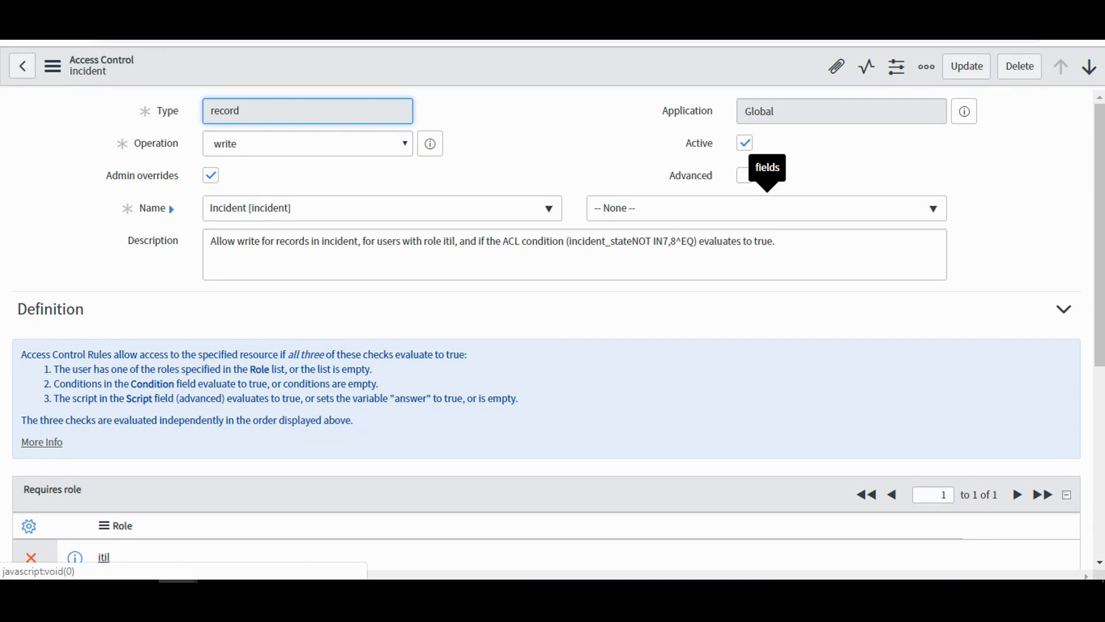
scroll(552, 330, down, 5)
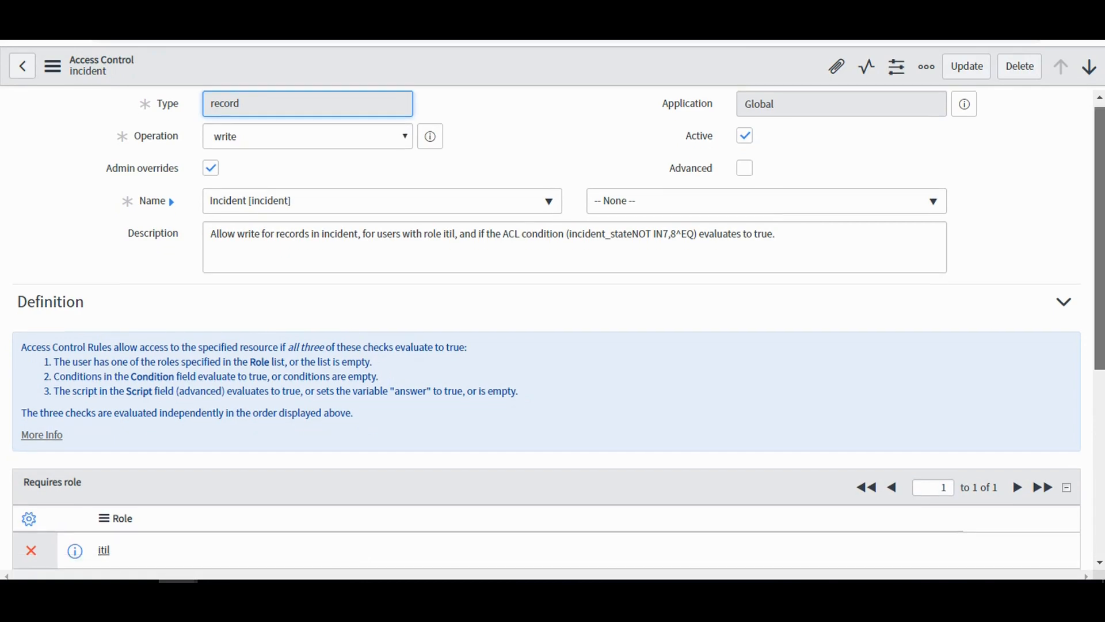
scroll(553, 330, up, 5)
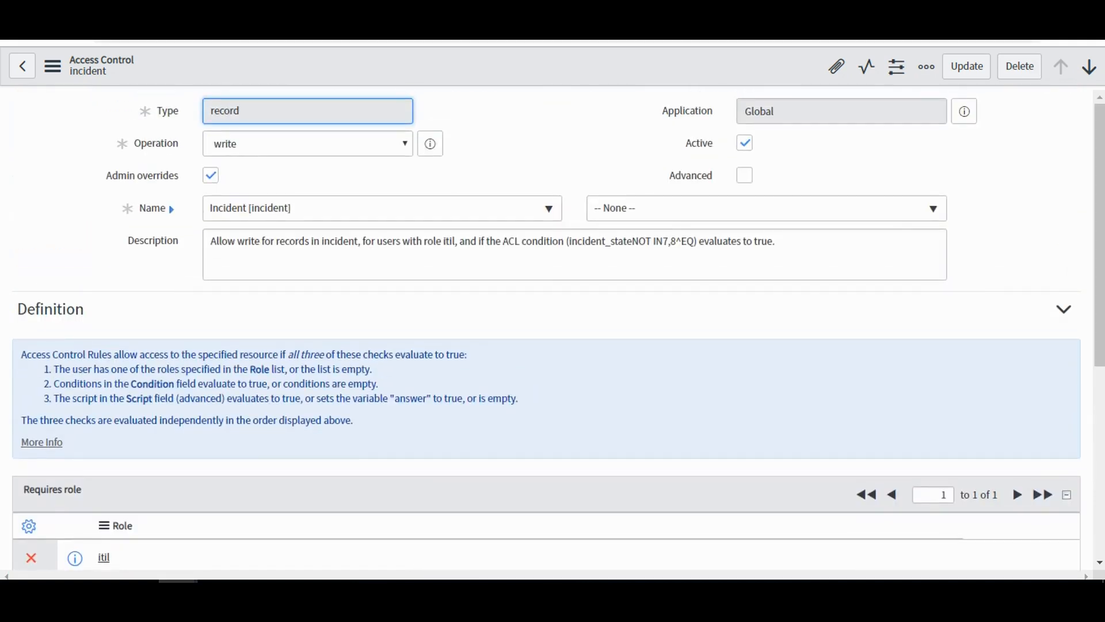
click(1089, 67)
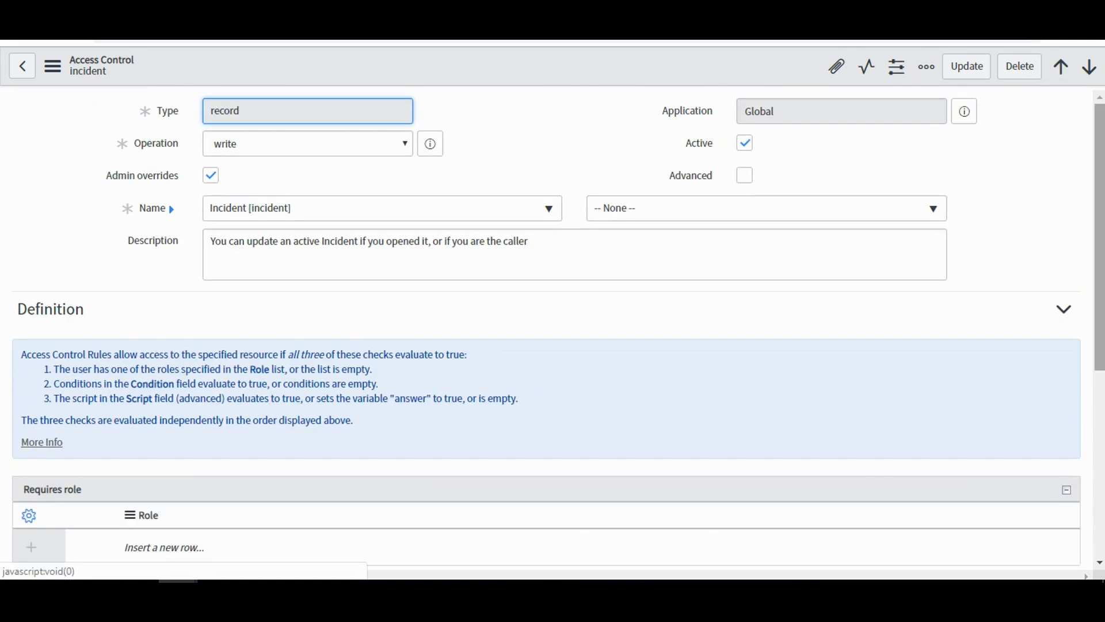
scroll(552, 329, down, 5)
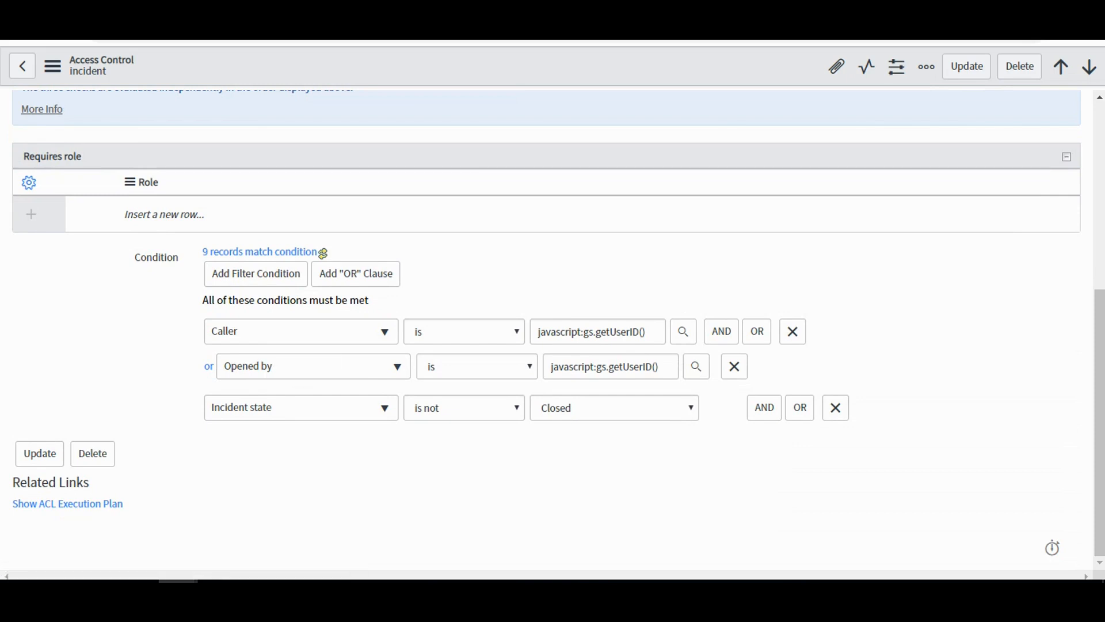
drag(1099, 422, 1099, 288)
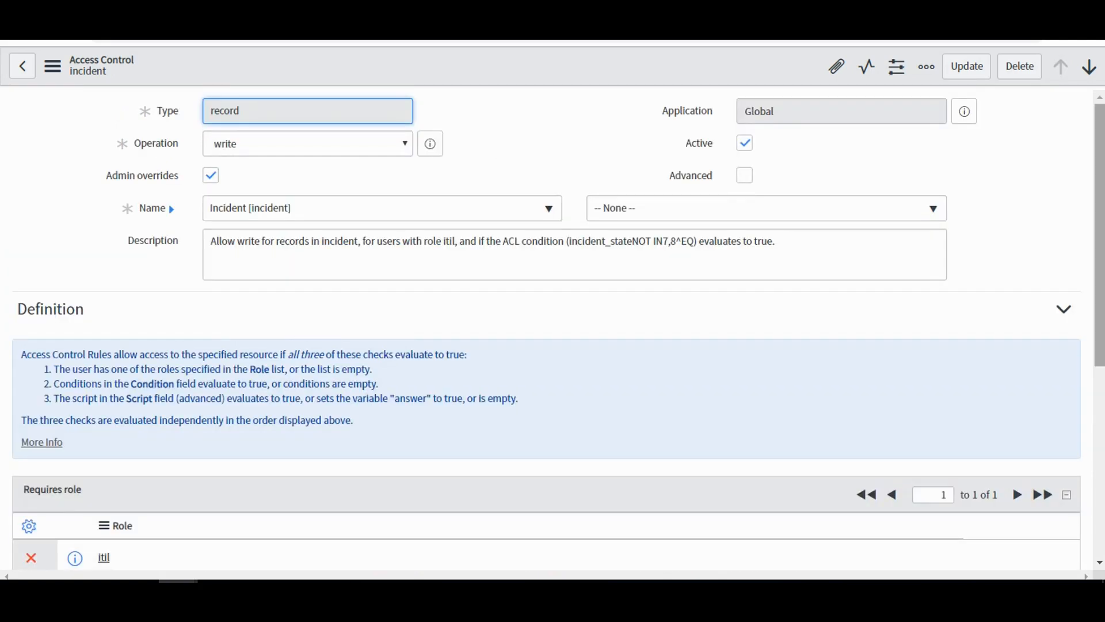
scroll(552, 326, down, 5)
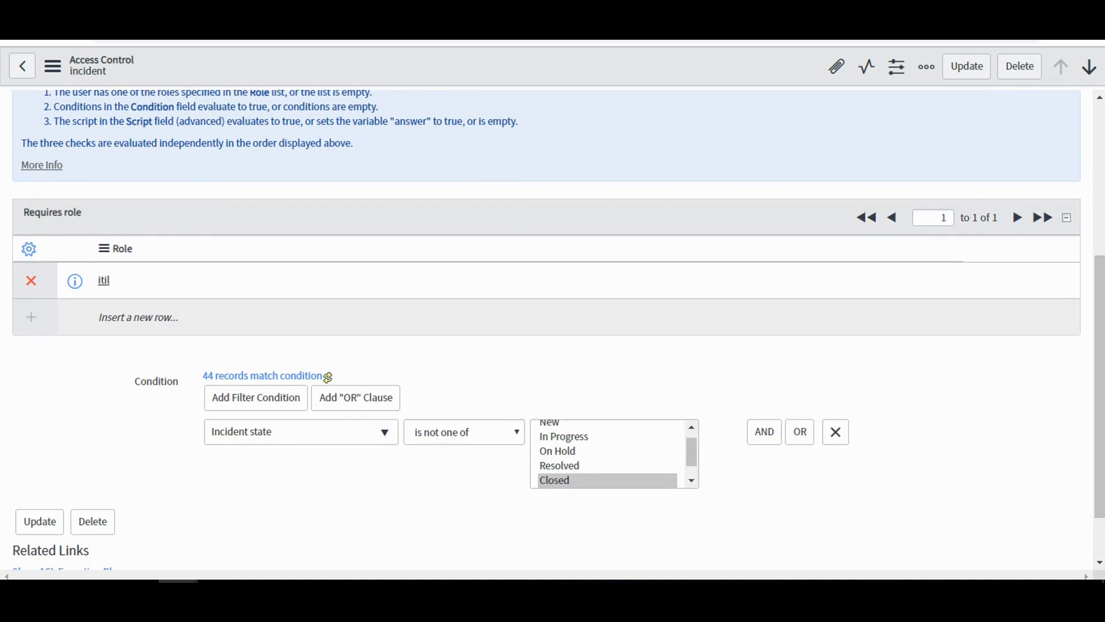
Re-read the itil write rule for incident, comparing its description with the required role and the Incident state condition.
scroll(553, 326, up, 5)
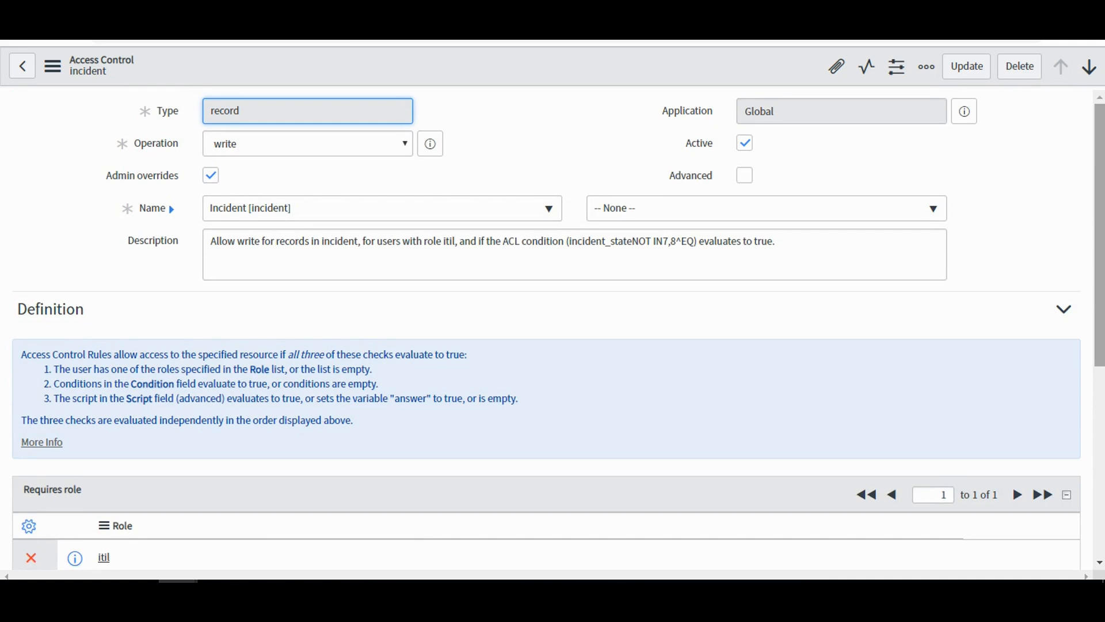
scroll(552, 330, down, 6)
scroll(552, 326, up, 5)
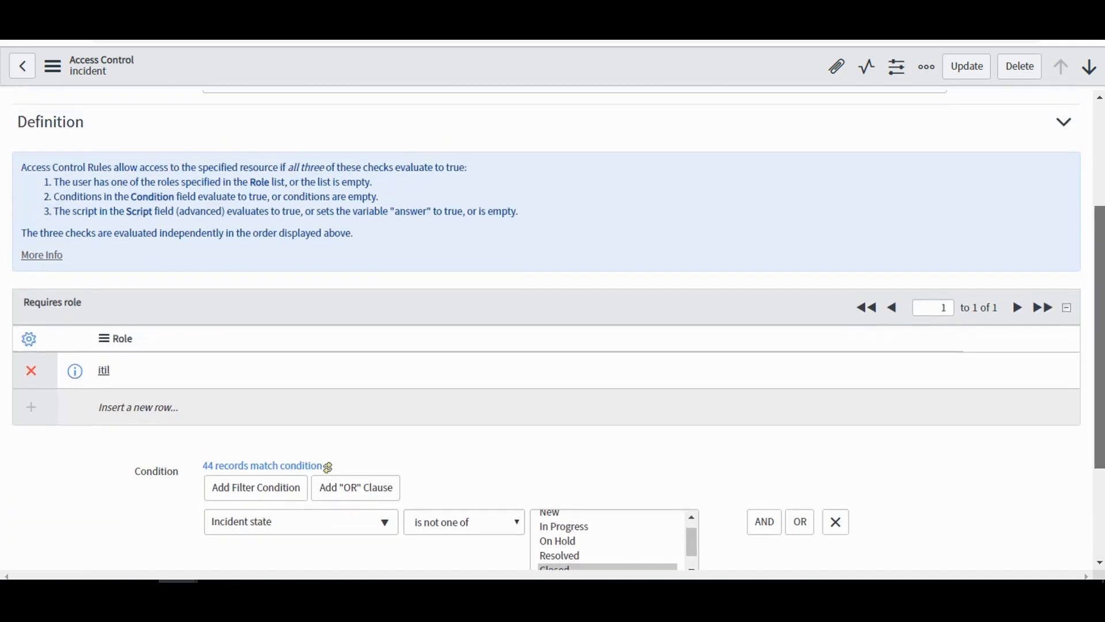
scroll(552, 327, up, 2)
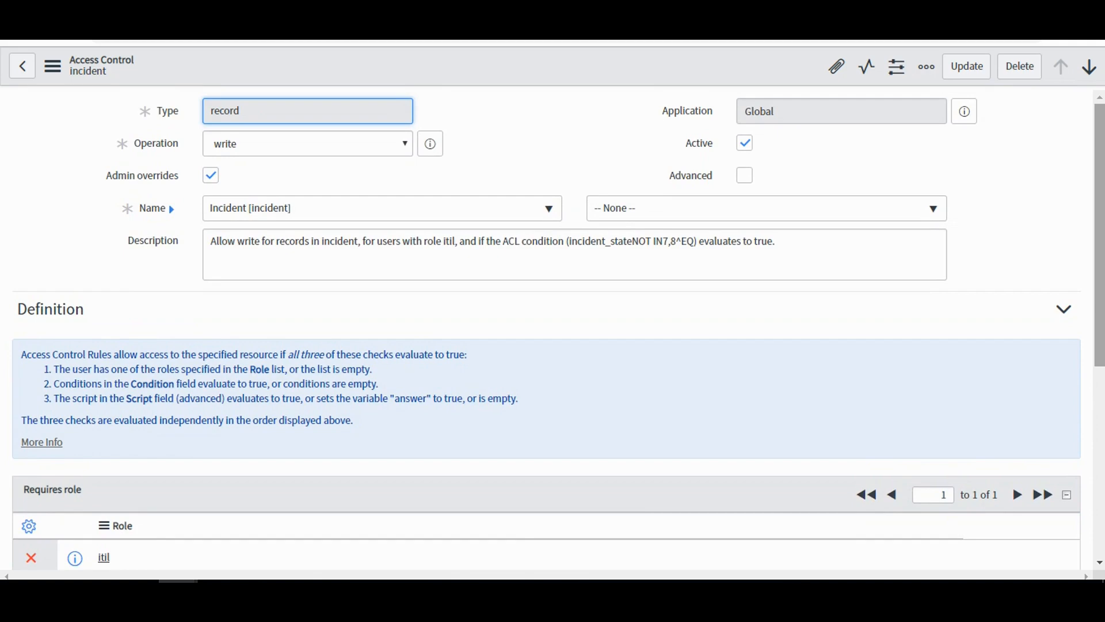
scroll(552, 330, down, 5)
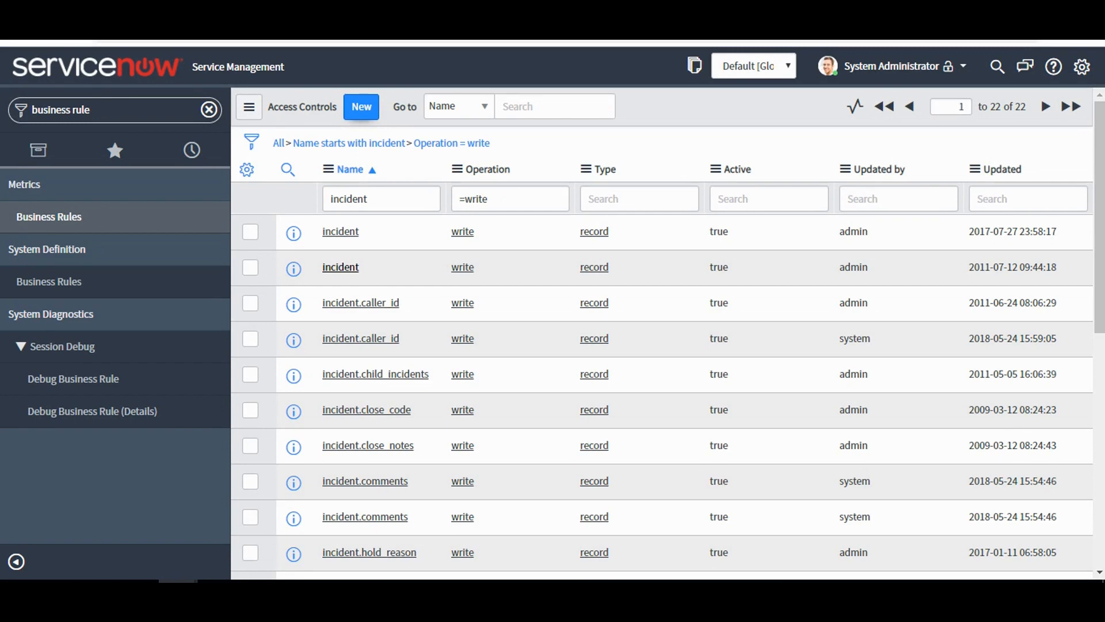
Start a new record-type access control rule with the write operation on the Incident [incident] table.
click(361, 107)
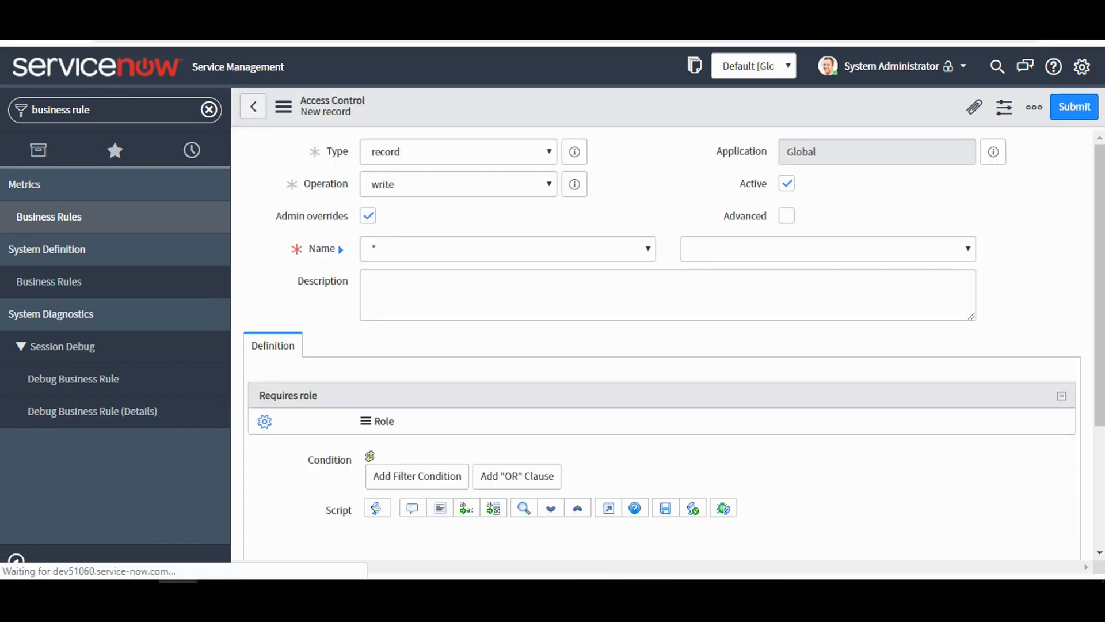
click(458, 184)
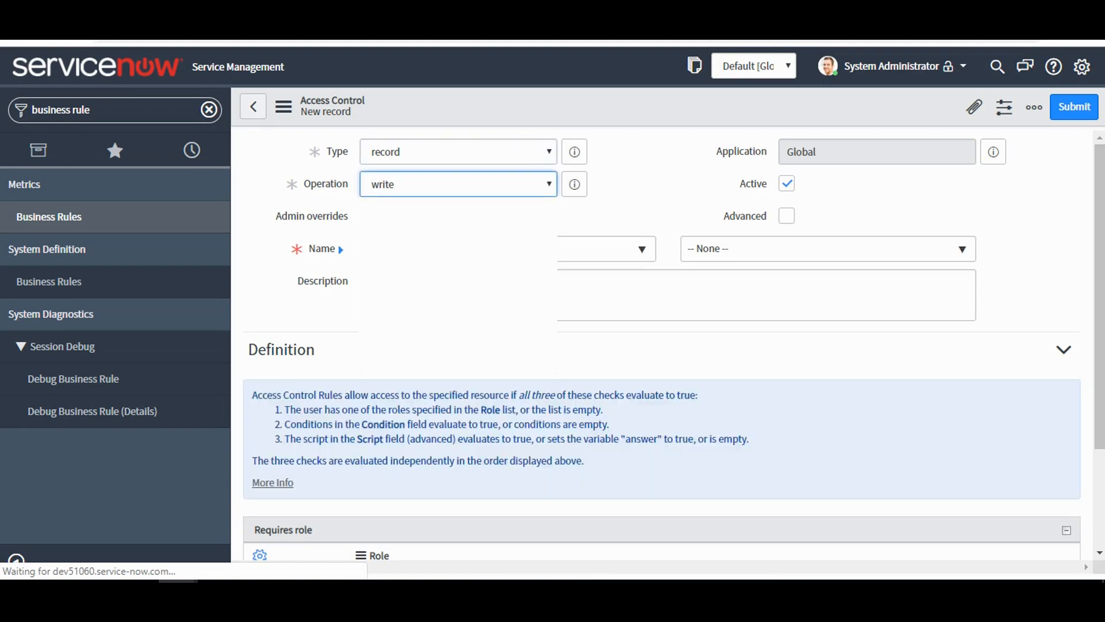
click(458, 248)
click(651, 206)
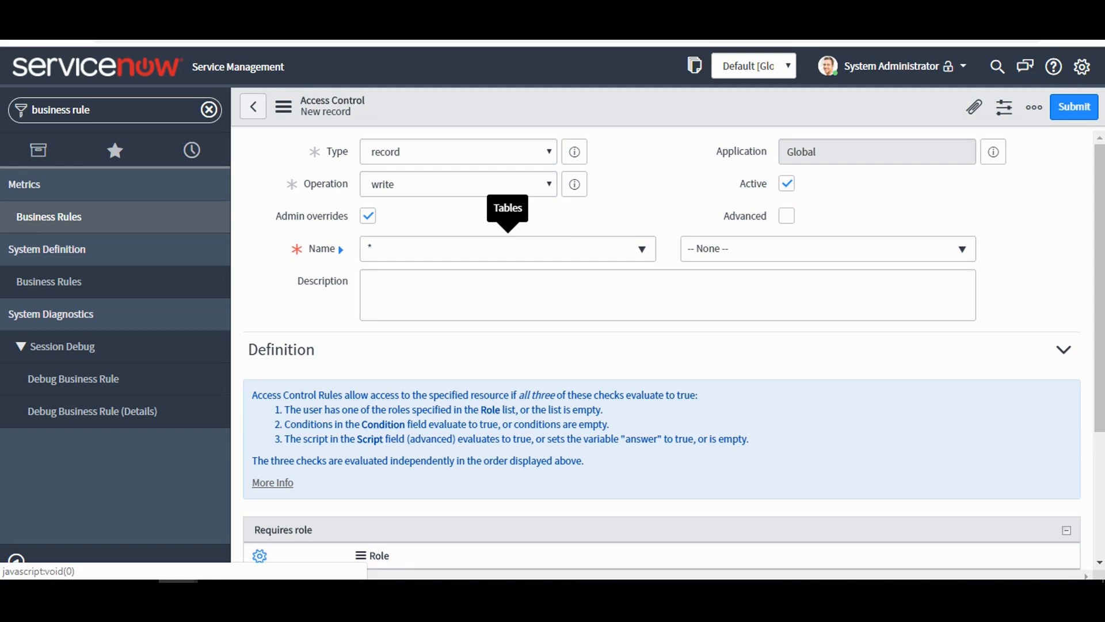
click(507, 249)
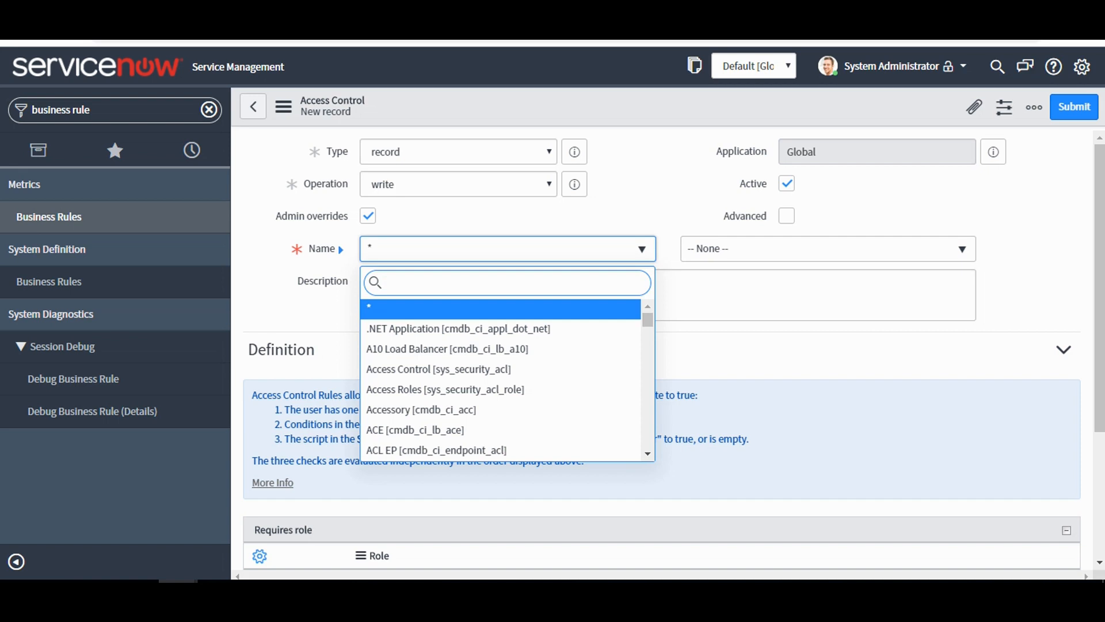
text(incien)
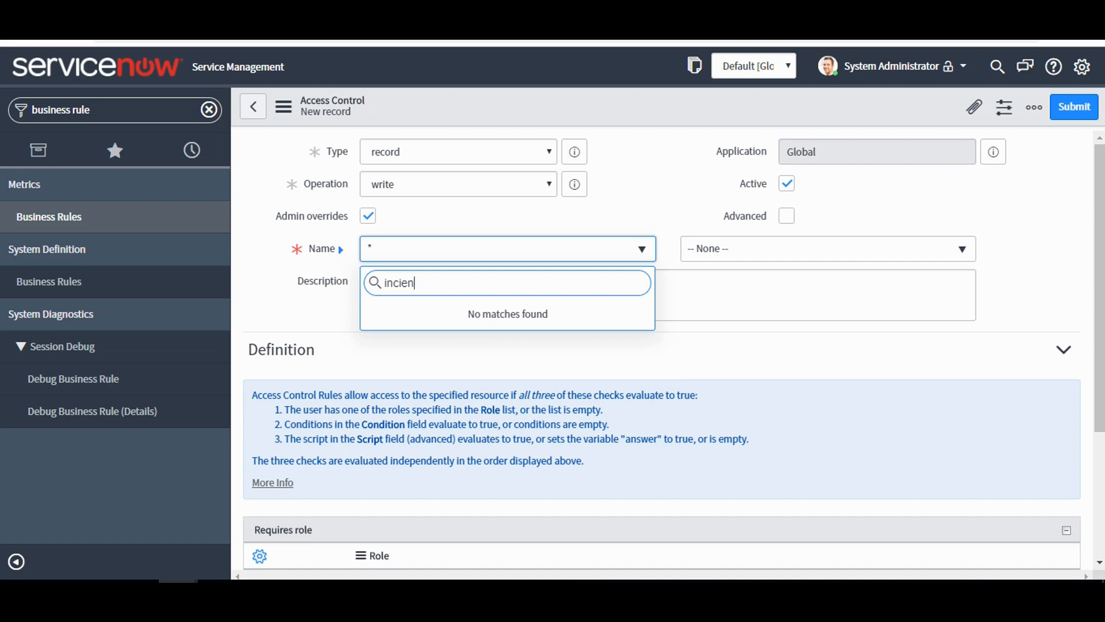
key(BackSpace)
key(BackSpace)
key(BackSpace)
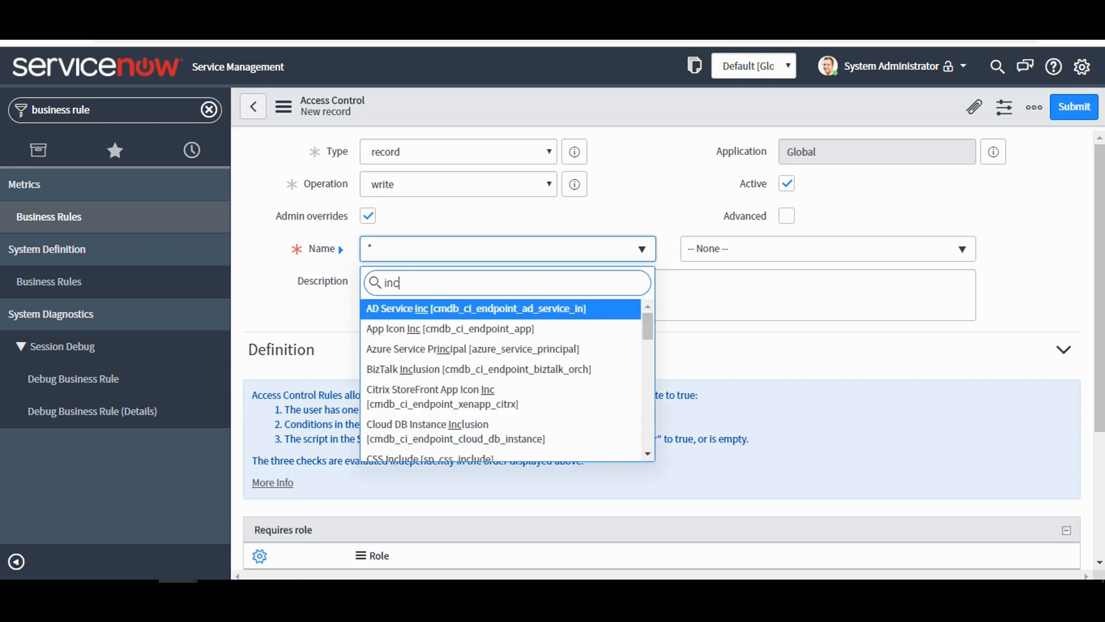
text(ide)
key(Return)
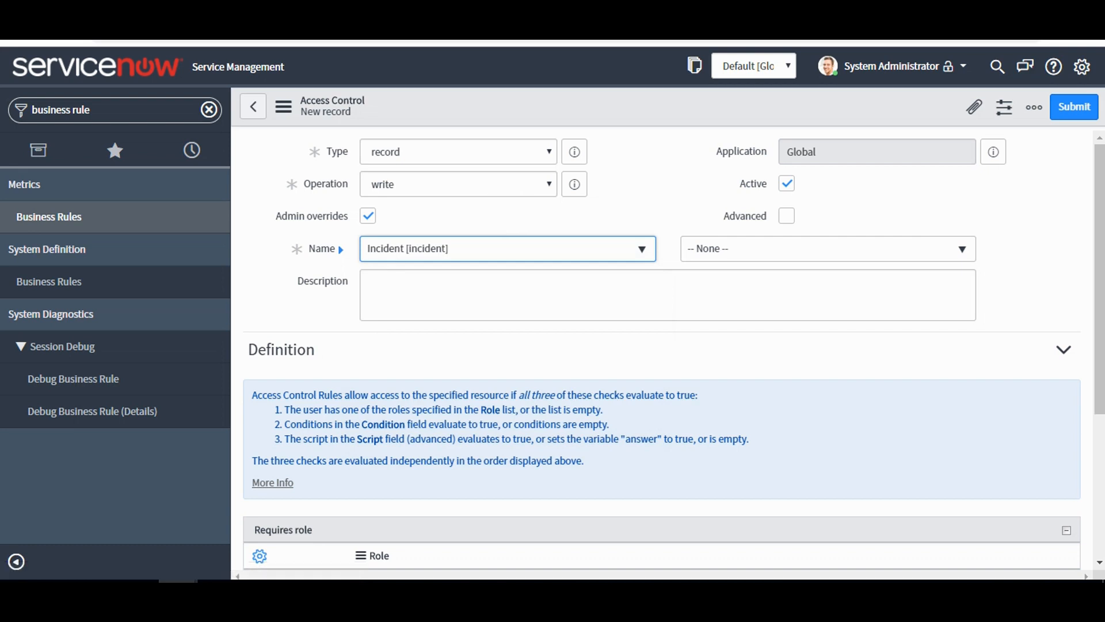
Add acl_test as the required role of the new incident write rule and save it, accepting the security rule verification.
scroll(662, 345, down, 3)
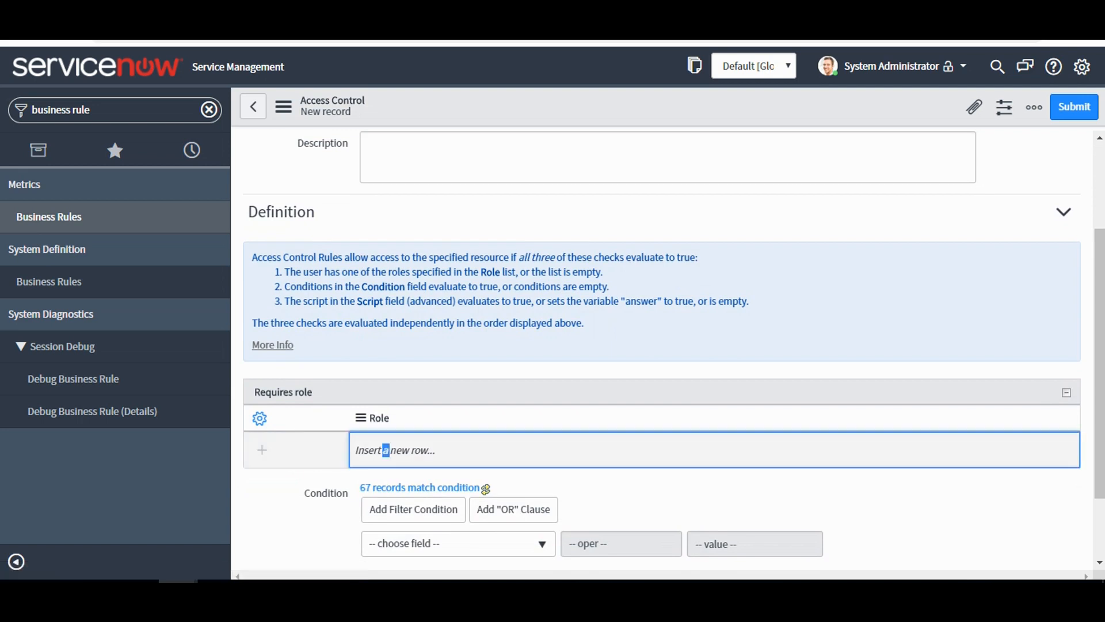
click(382, 449)
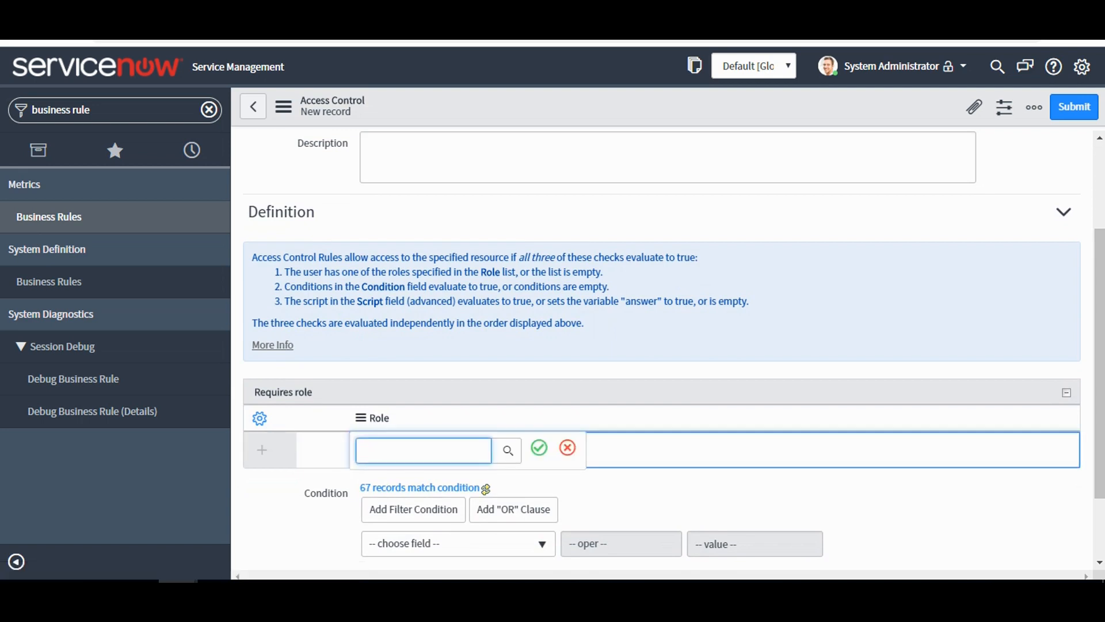
text(acl)
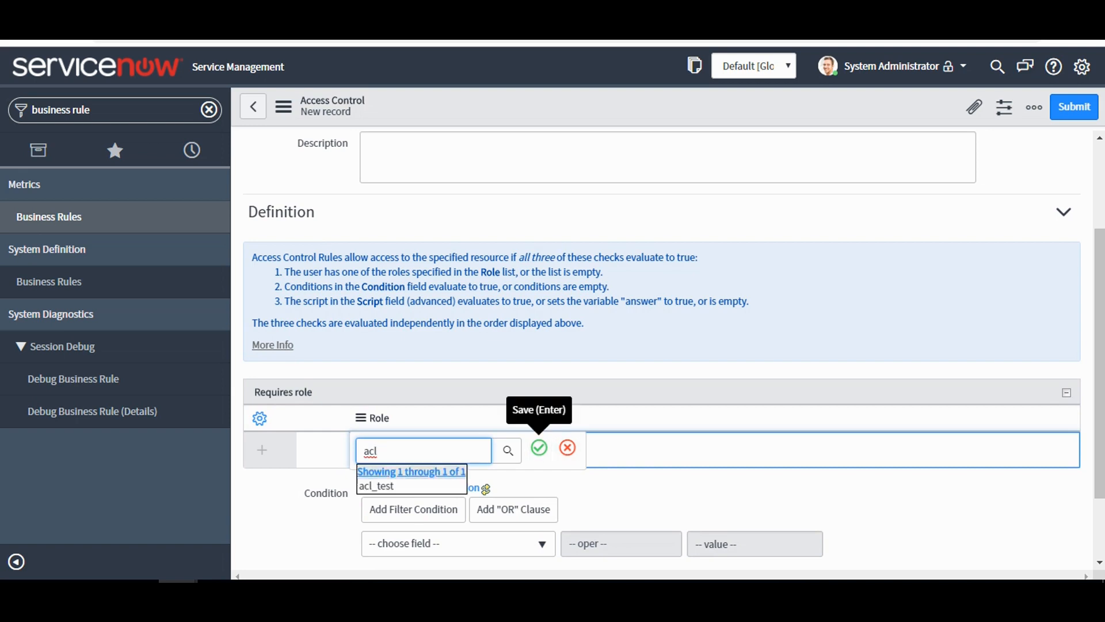
click(377, 485)
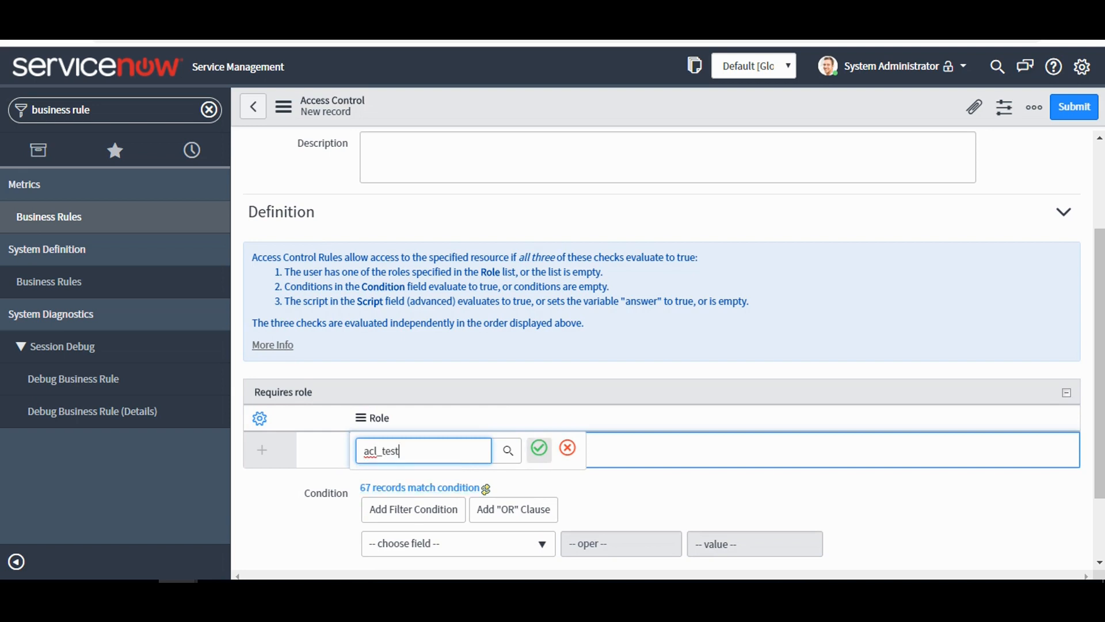
key(Return)
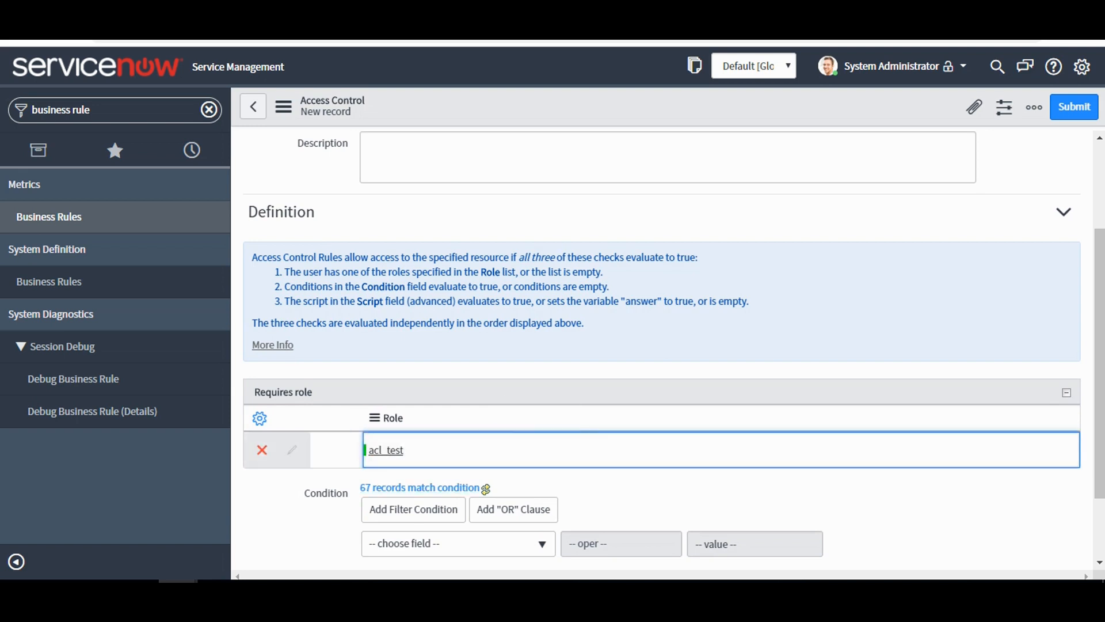
right_click(624, 114)
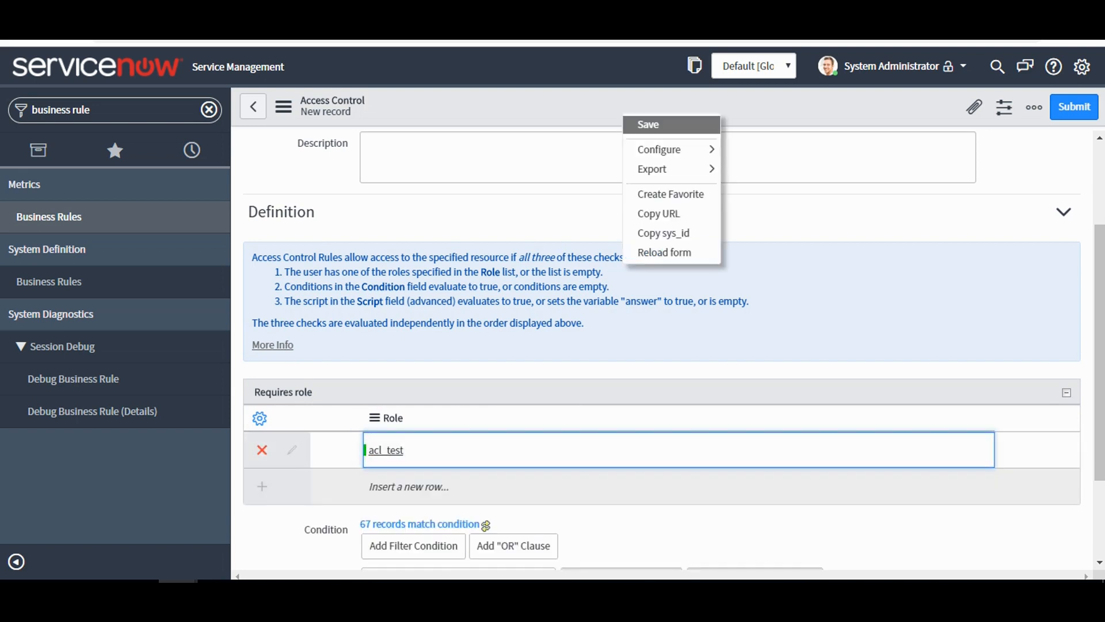
click(649, 125)
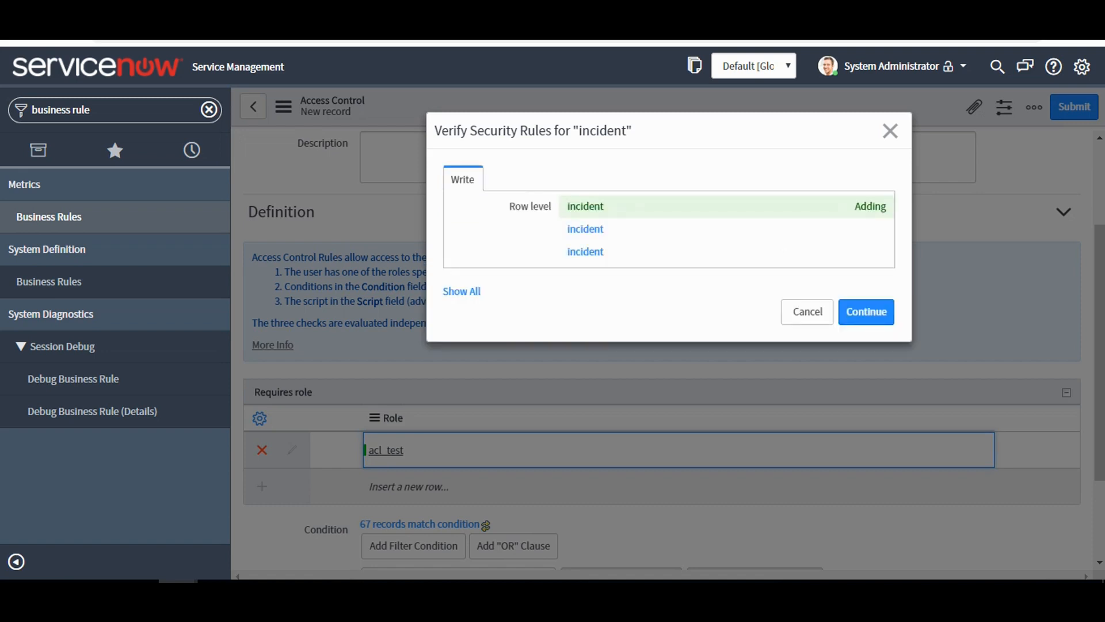
click(867, 311)
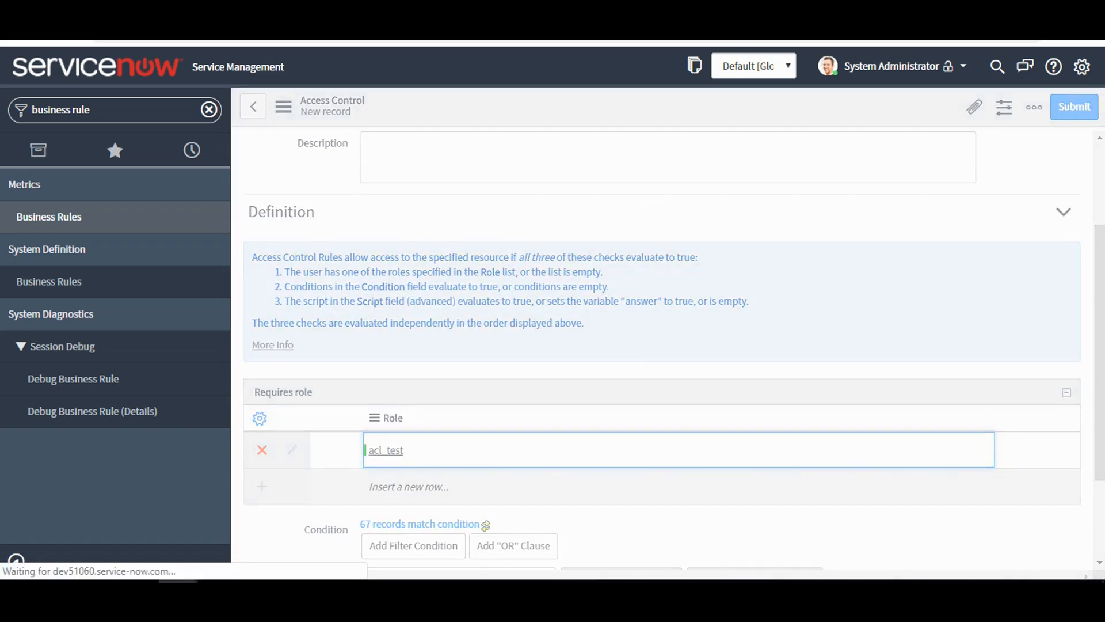
Switch to the Test ACL user's window, reload the test8 incident and check whether Urgency and State can be edited.
mouse_move(178, 588)
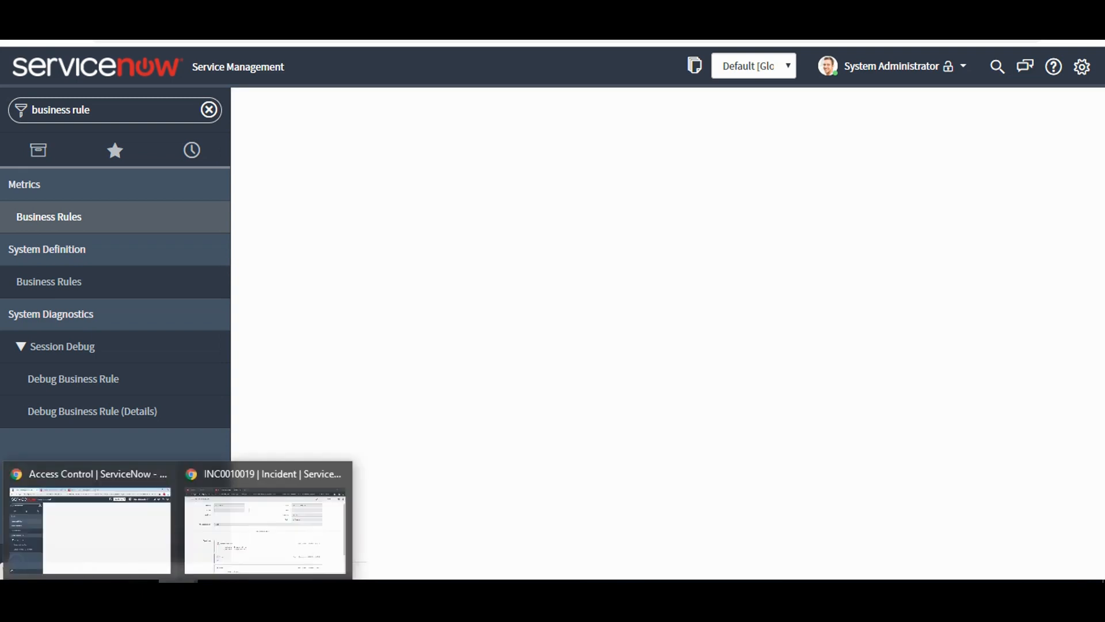
click(265, 521)
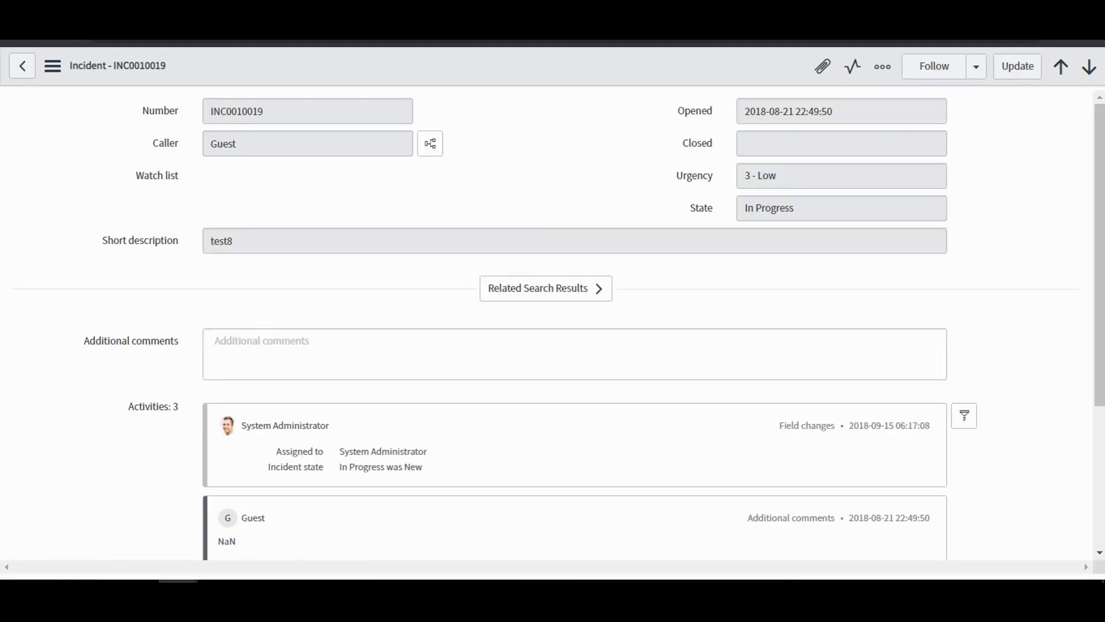
click(98, 7)
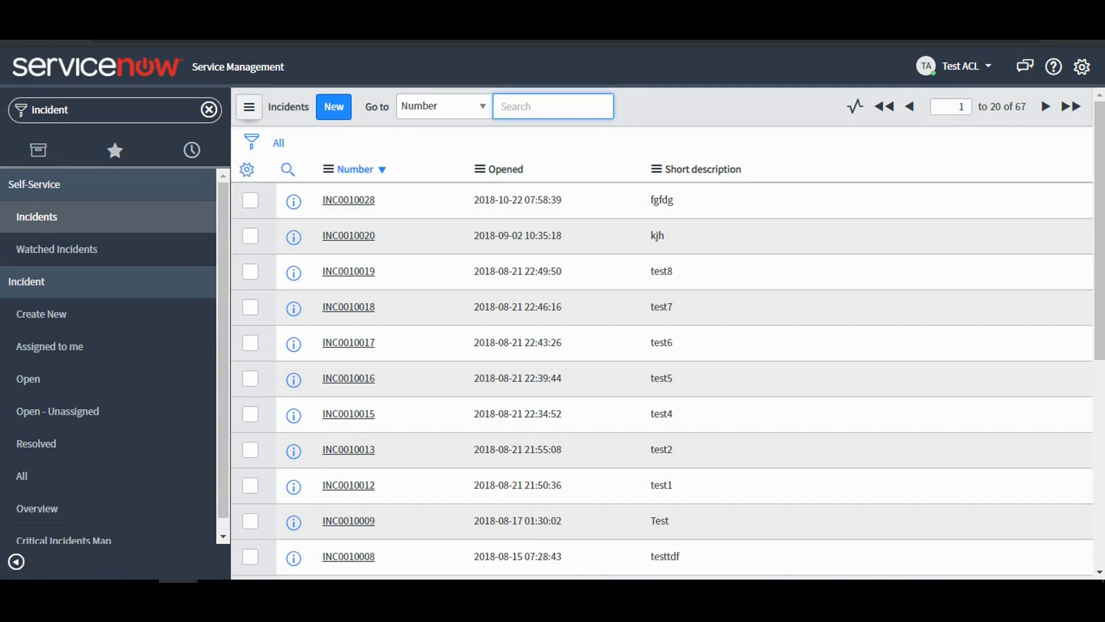
click(250, 107)
mouse_move(299, 124)
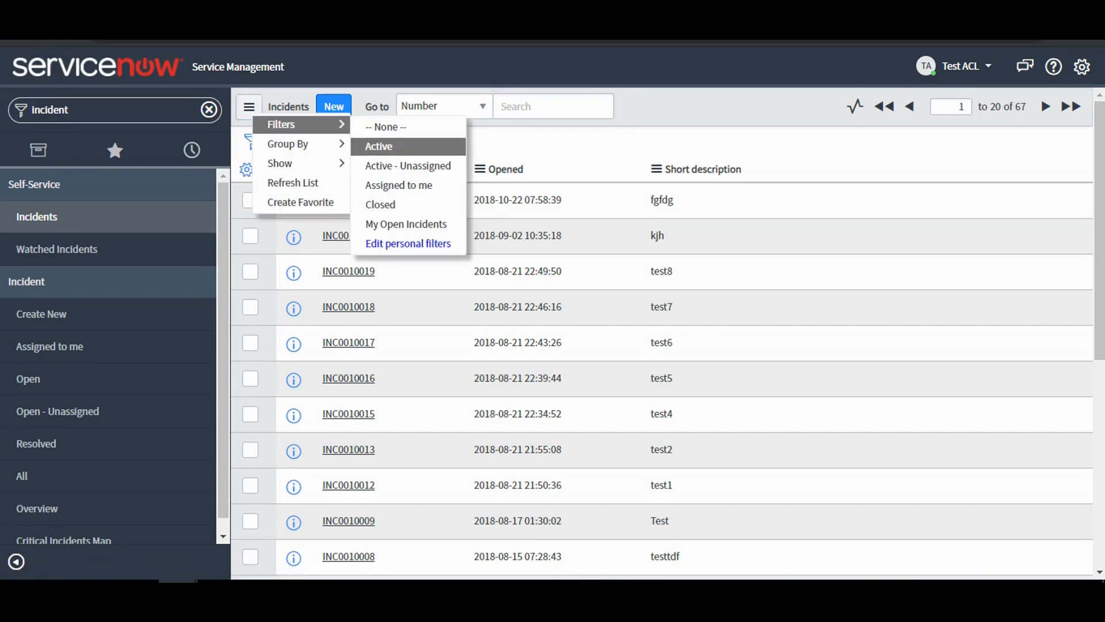
click(379, 146)
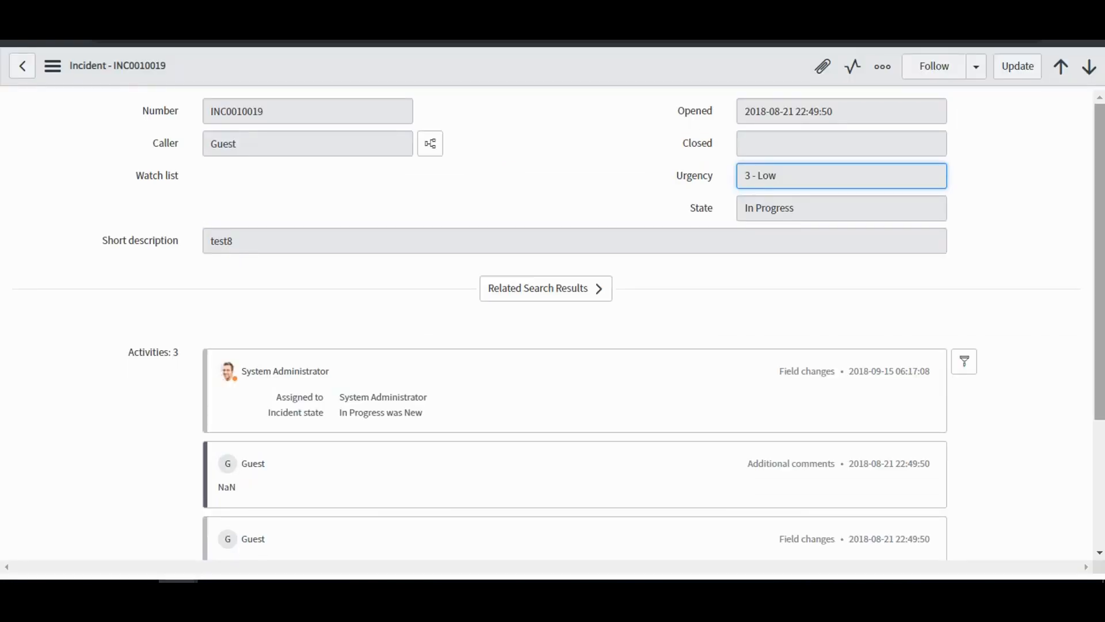
mouse_move(1099, 259)
mouse_down()
mouse_move(1099, 386)
mouse_move(1099, 258)
mouse_up()
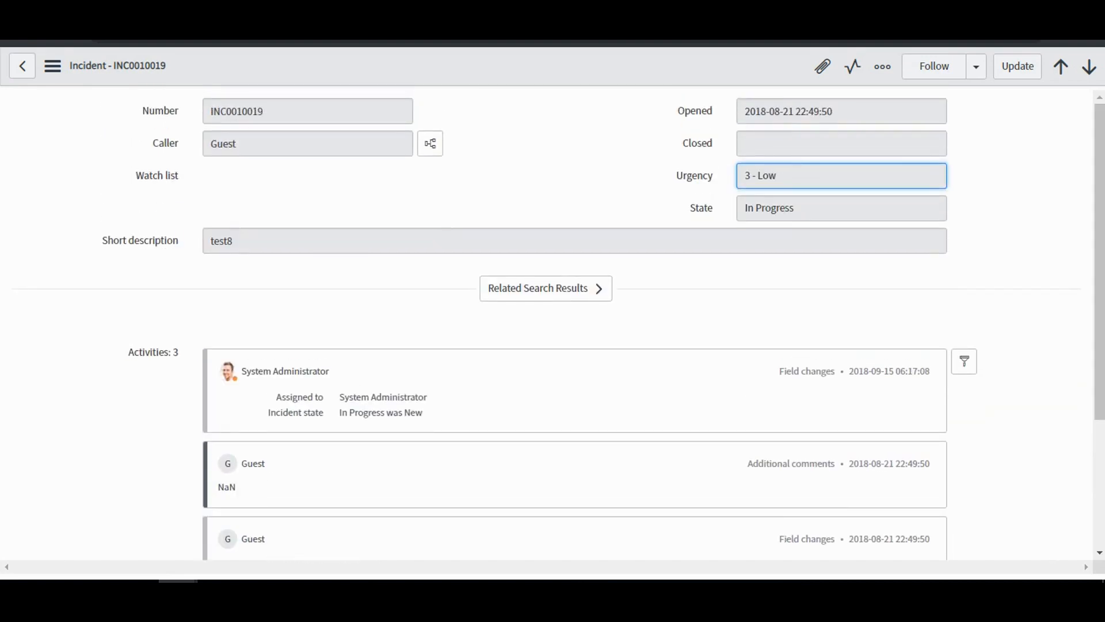
click(841, 208)
Return to the administrator's window and review the saved incident write rule for acl_test.
mouse_move(178, 593)
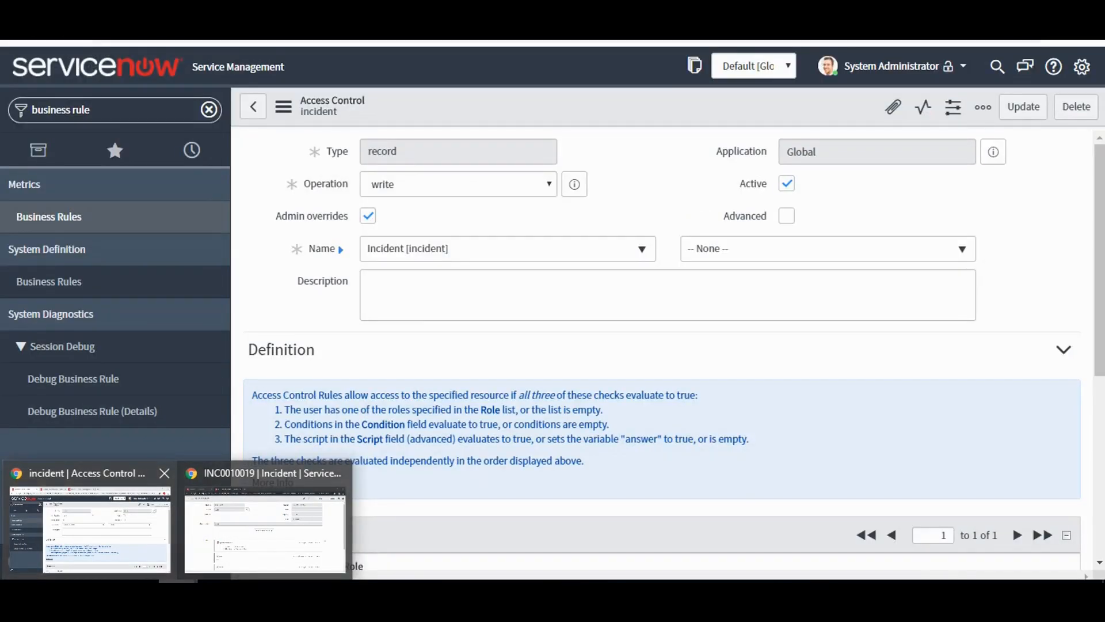
click(90, 518)
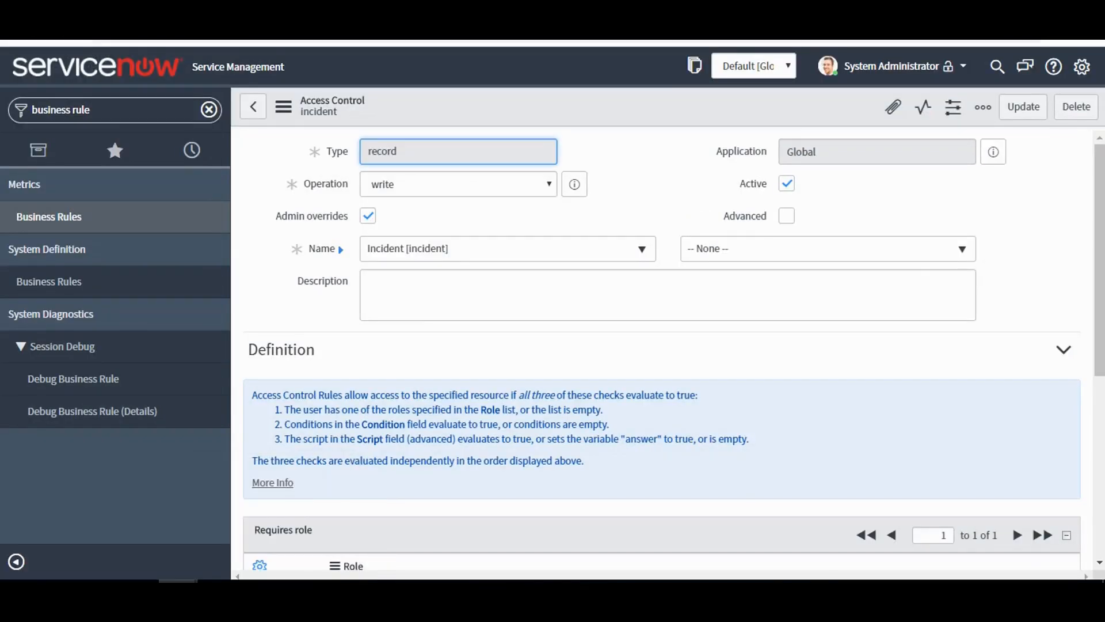
scroll(662, 345, down, 2)
scroll(661, 345, up, 2)
Look through the refreshed list of incident write rules for those that apply to individual fields.
click(17, 40)
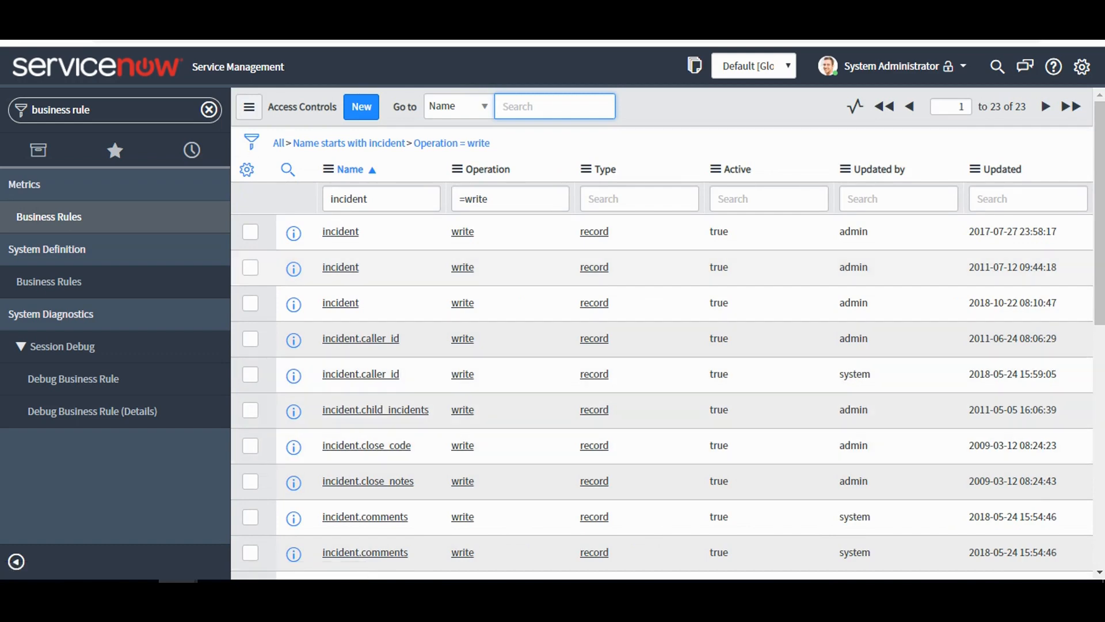
scroll(662, 345, down, 3)
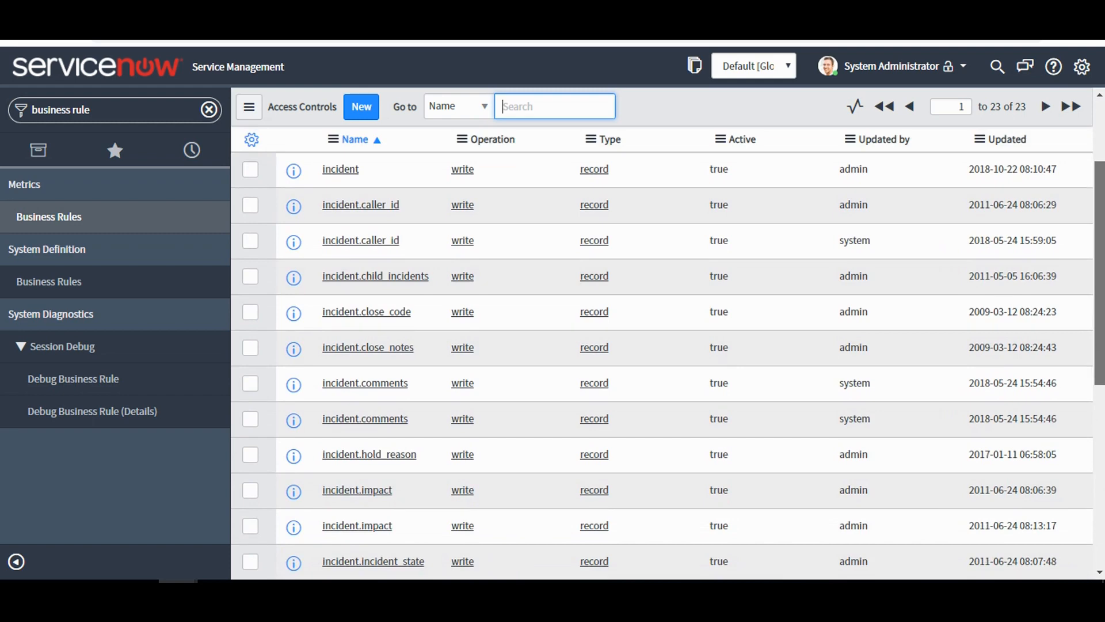
scroll(661, 346, up, 1)
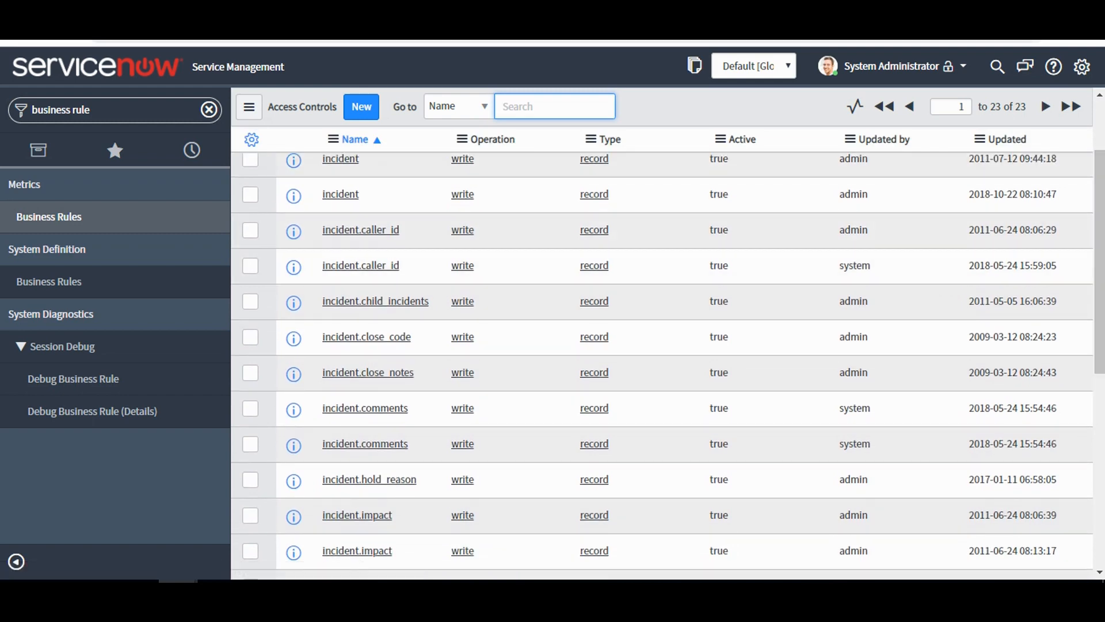
key(ctrl+Tab)
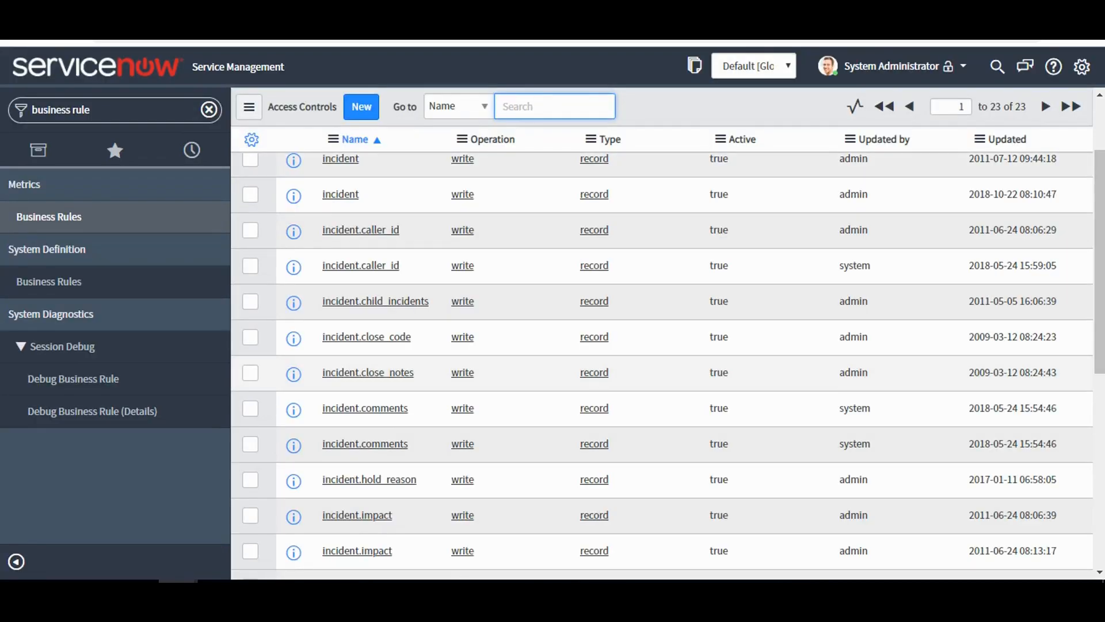
scroll(662, 363, down, 4)
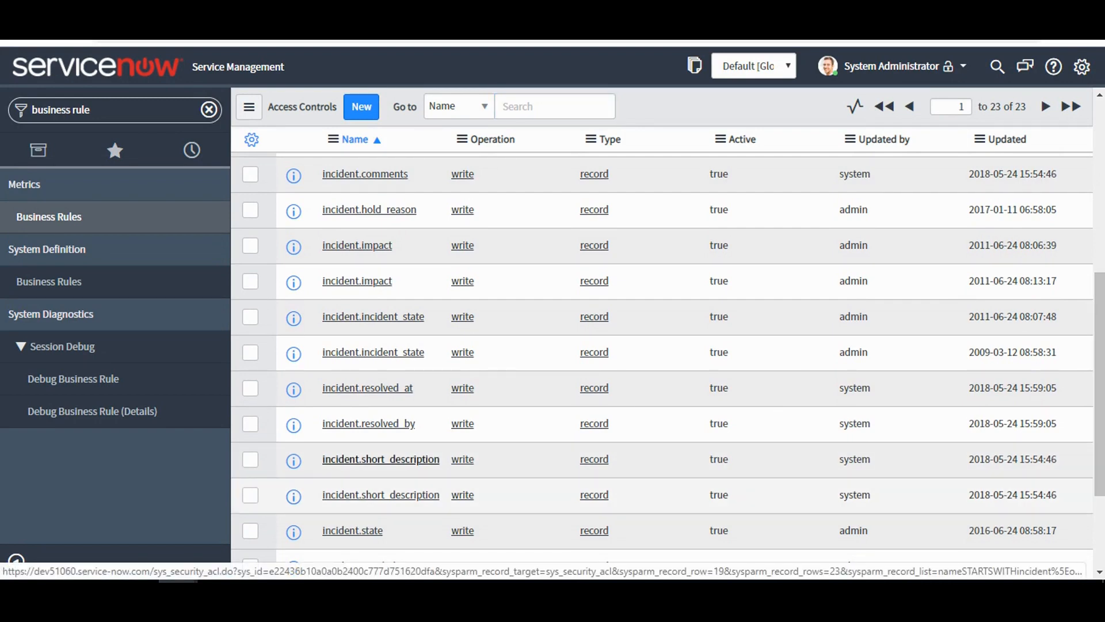
Add acl_test as a required role of the incident.short_description write rule and save the rule.
key(ctrl+Tab)
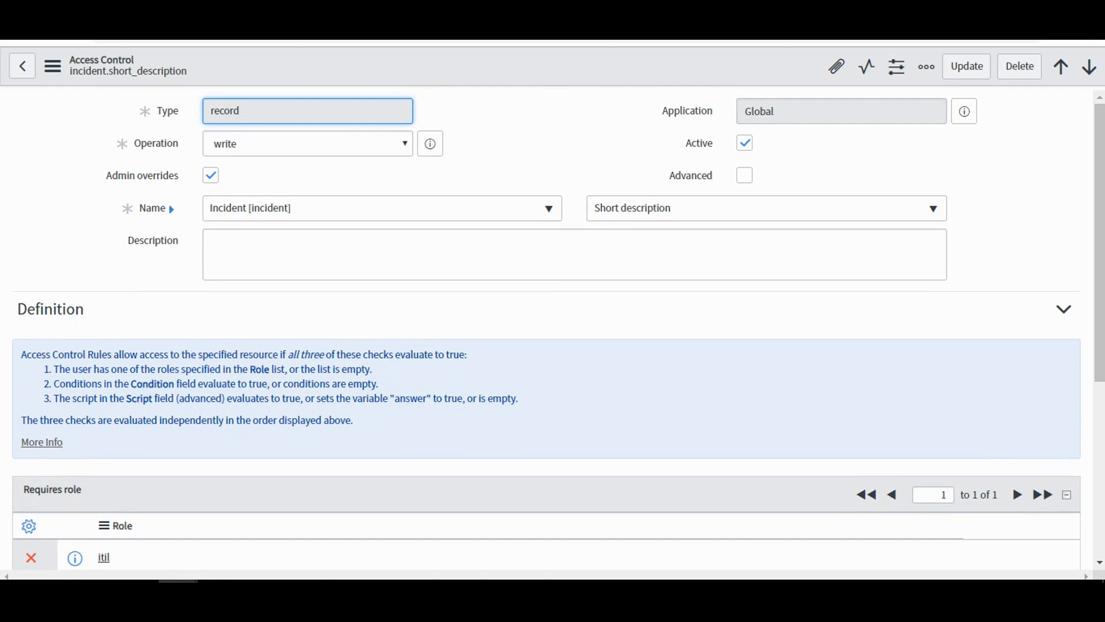
scroll(328, 510, down, 3)
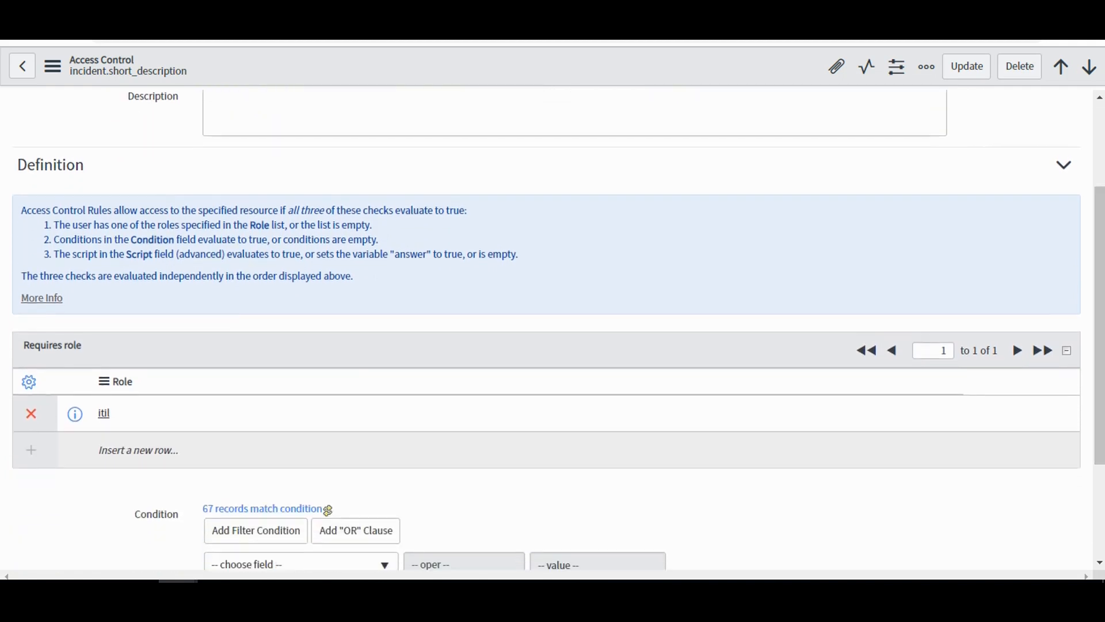
double_click(113, 450)
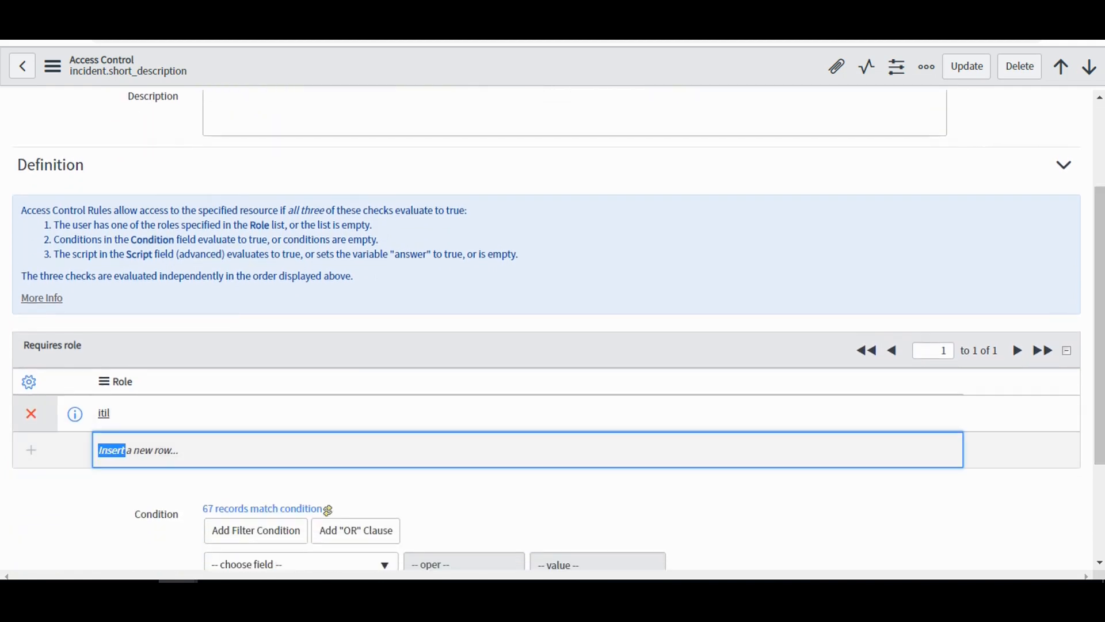
text(iti)
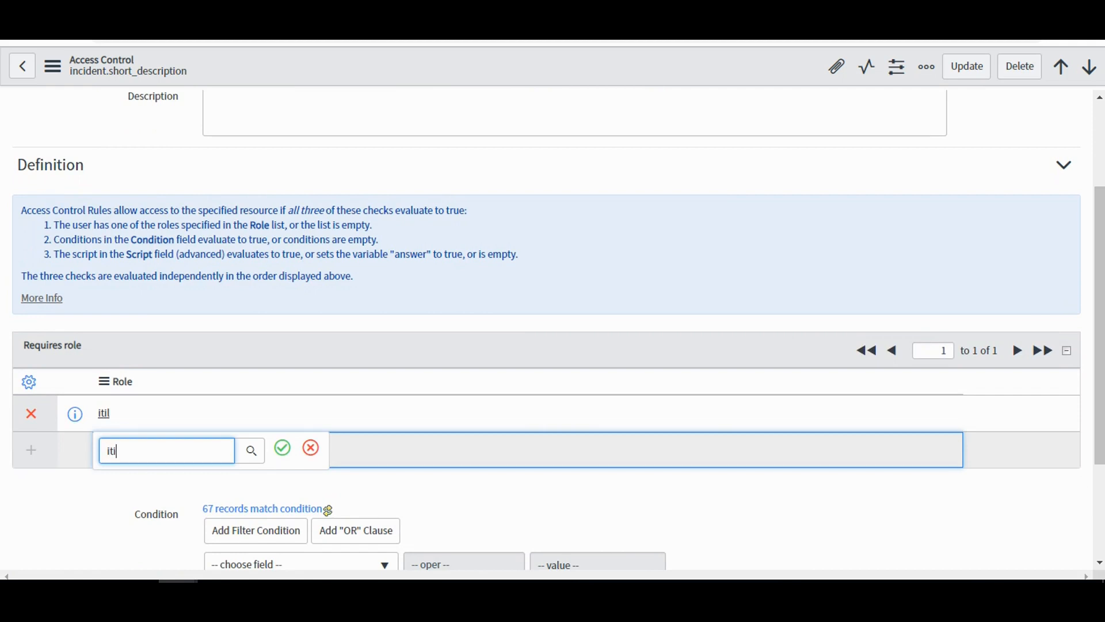
key(BackSpace)
key(BackSpace)
key(BackSpace)
text(acl)
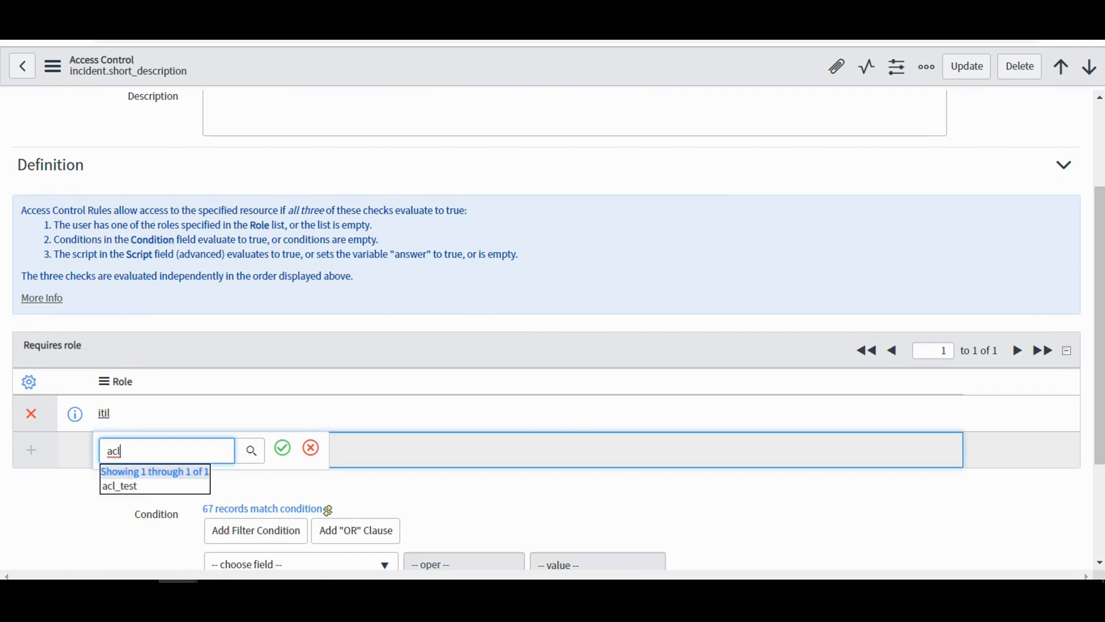
key(Down)
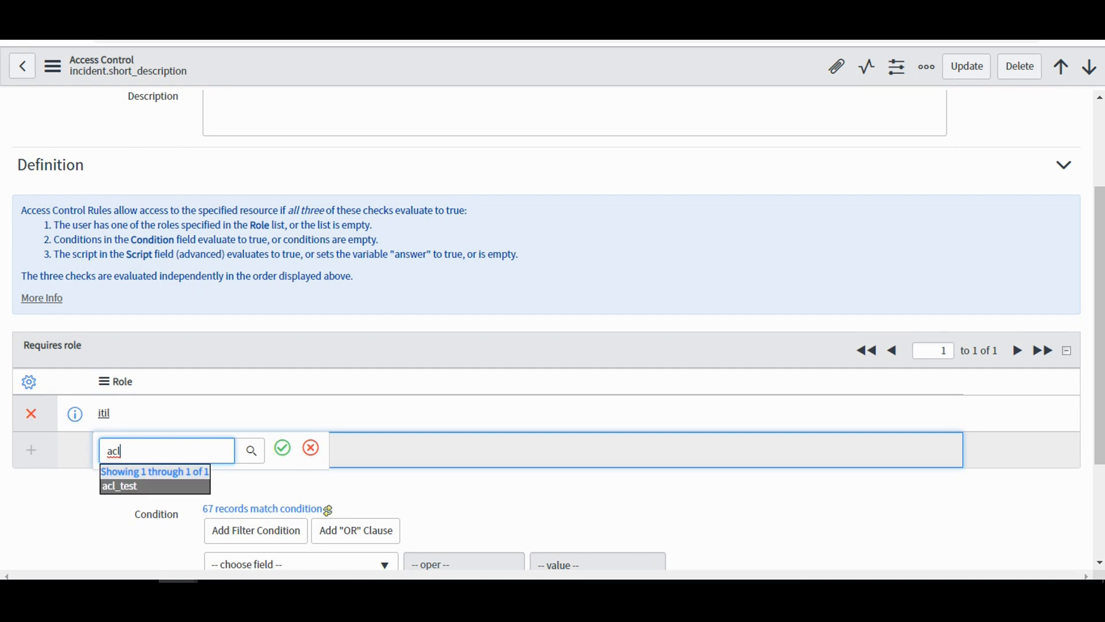
key(Return)
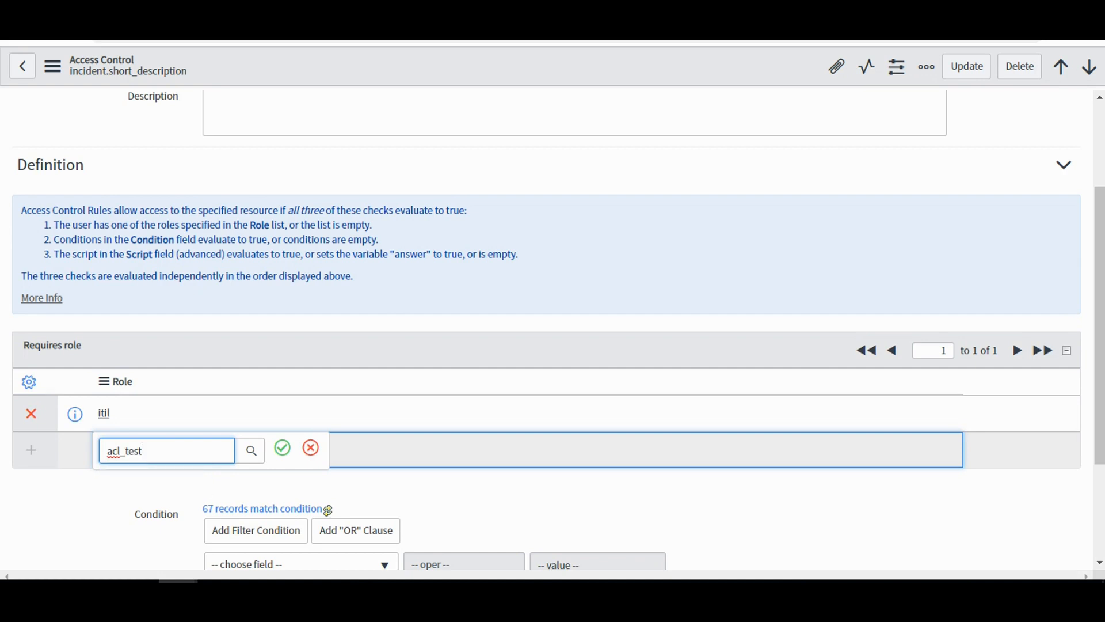
click(282, 447)
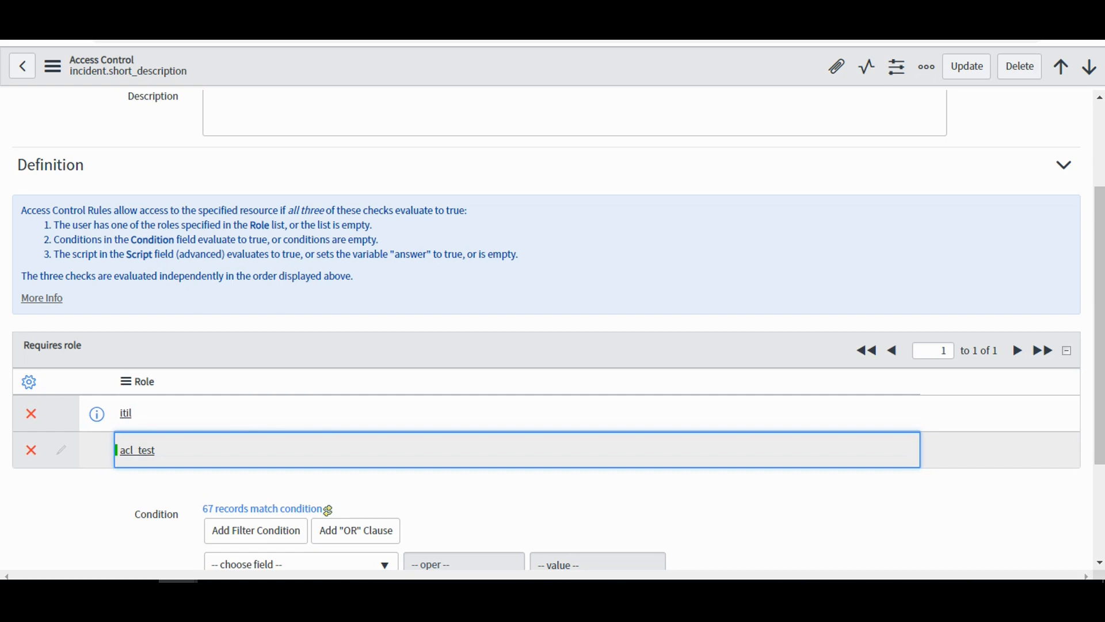
right_click(627, 68)
click(633, 78)
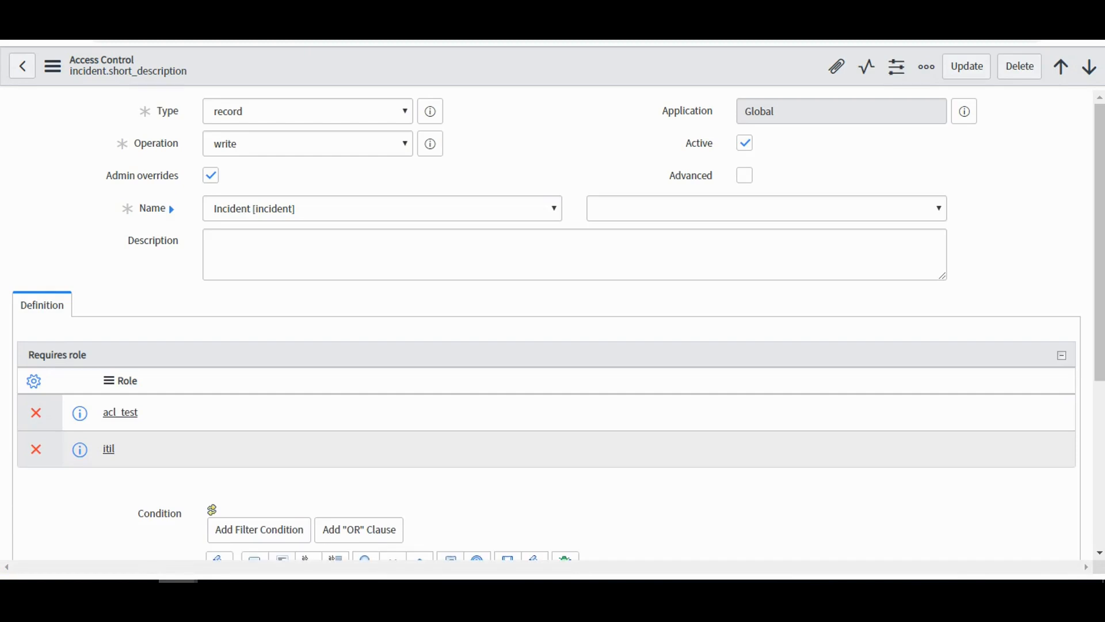
In the Test ACL user's window, open the fgfdg incident, check whether Short description can be edited, and save the incident.
mouse_move(179, 582)
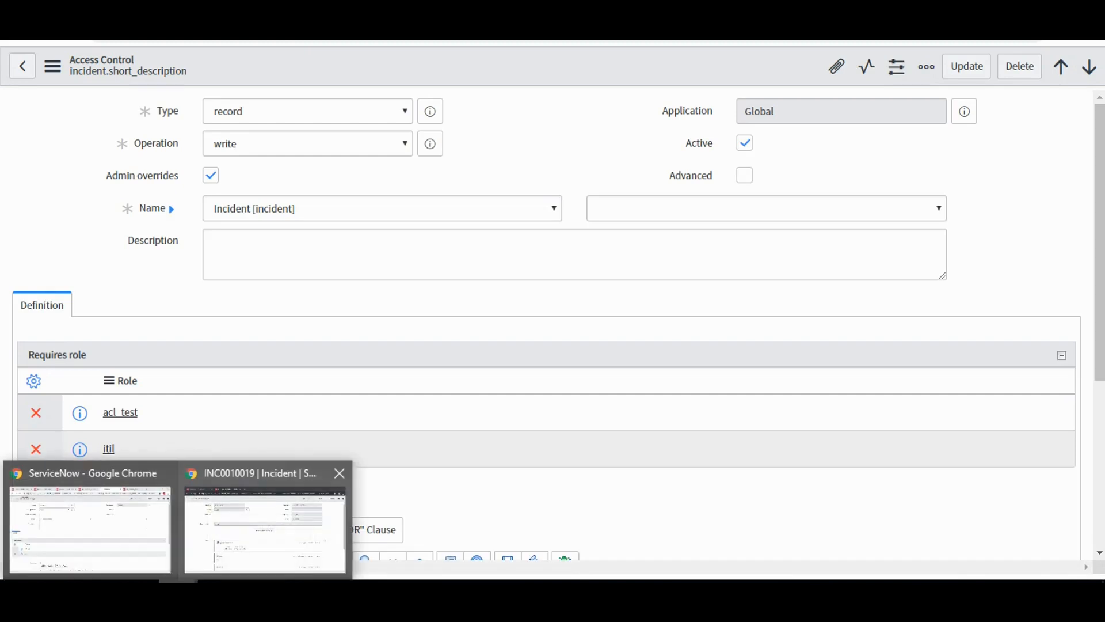
click(264, 528)
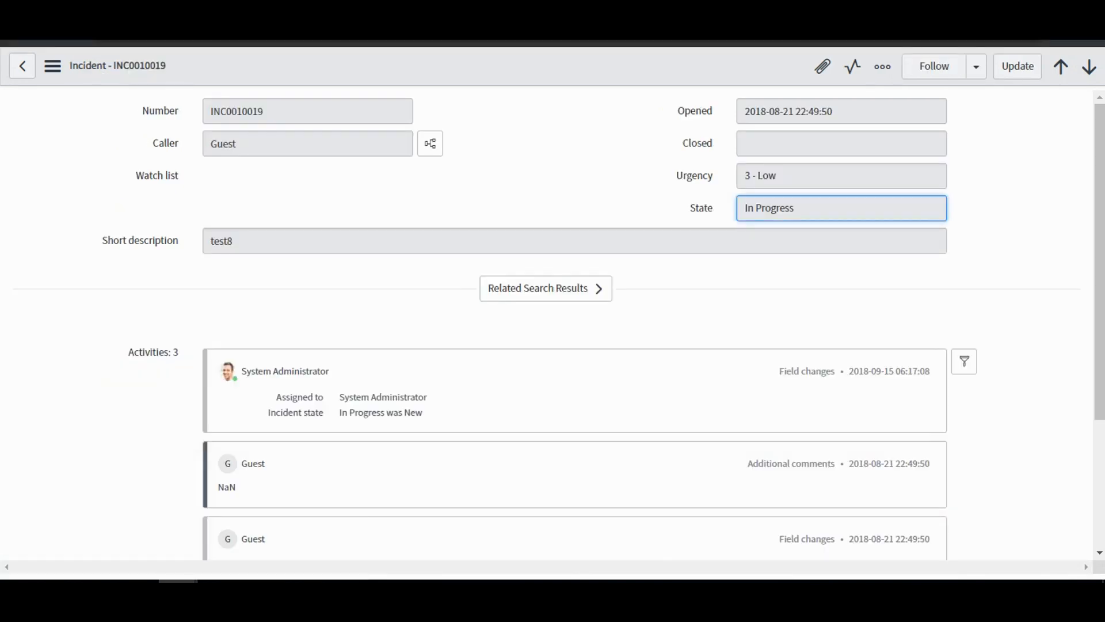
key(ctrl+Tab)
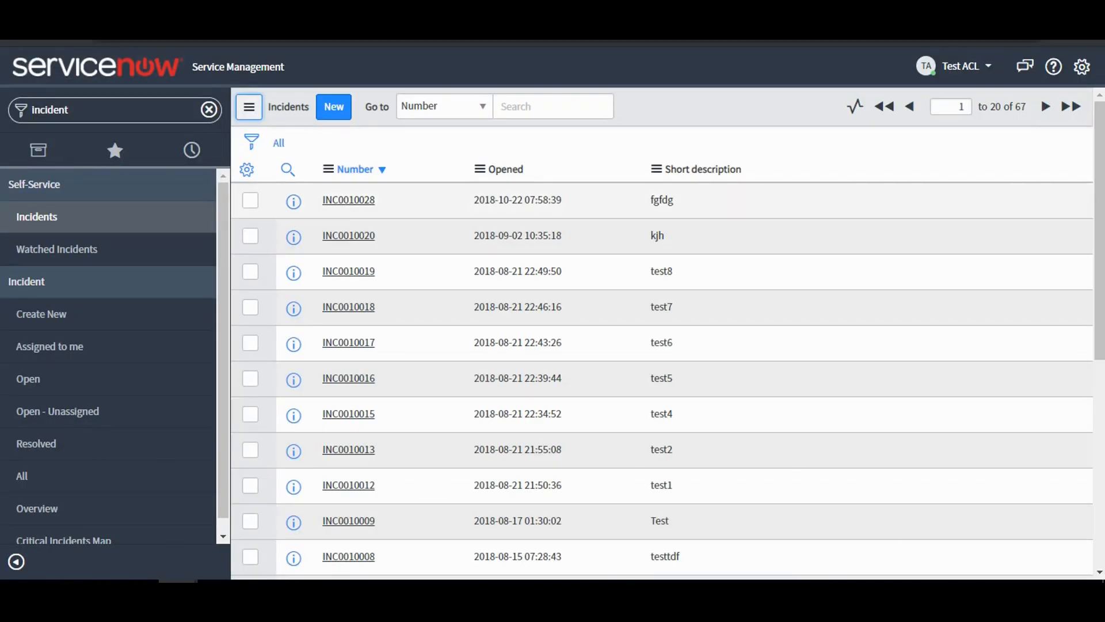
click(349, 199)
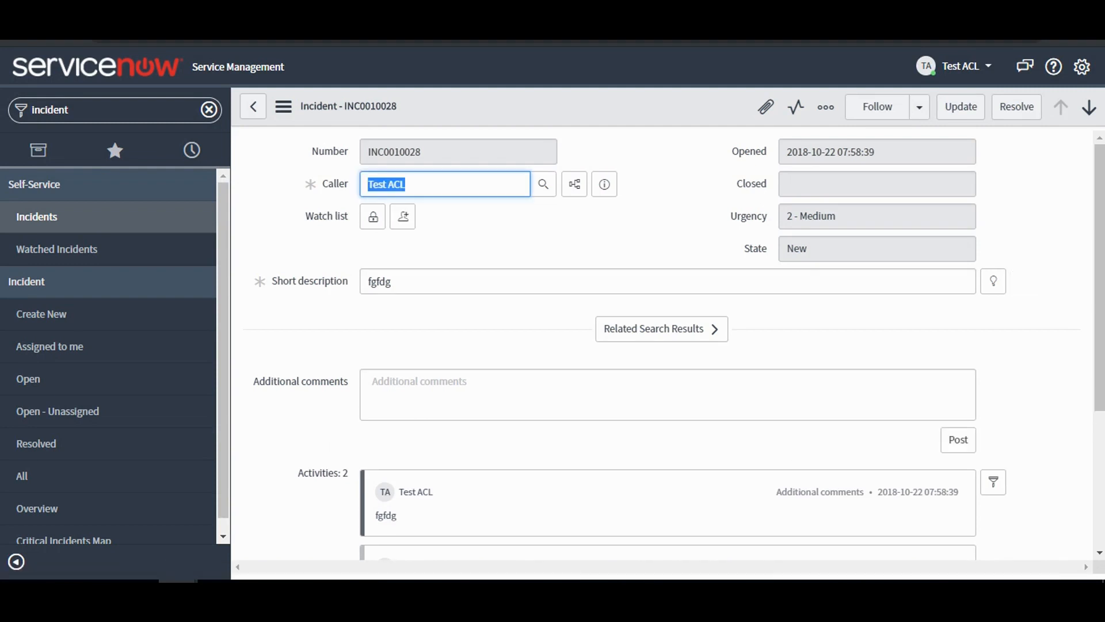
drag(397, 281, 367, 282)
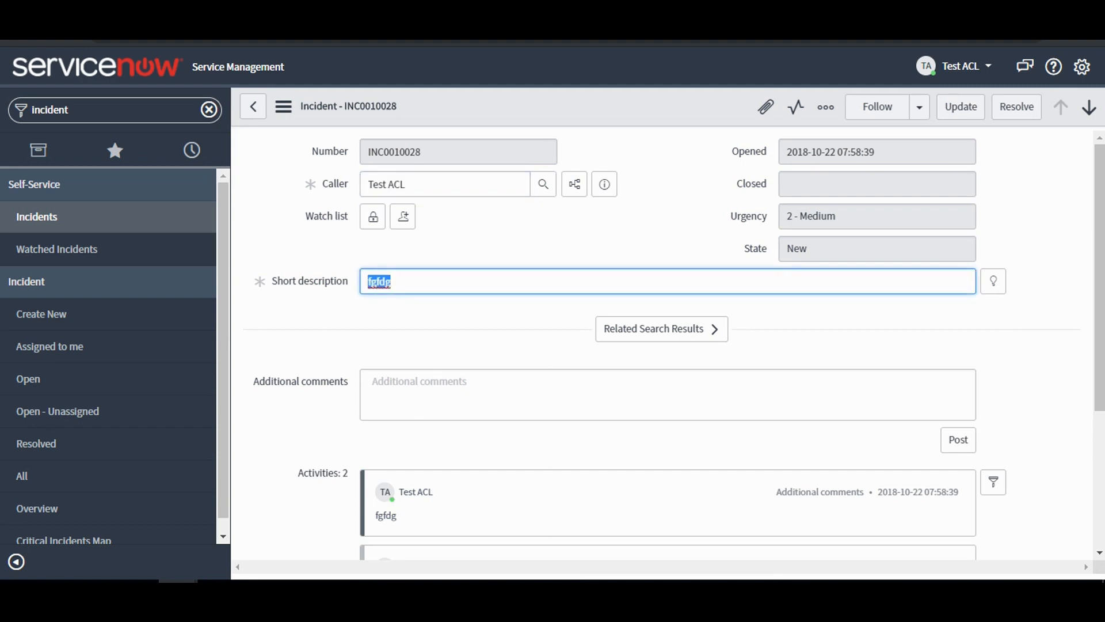
click(391, 281)
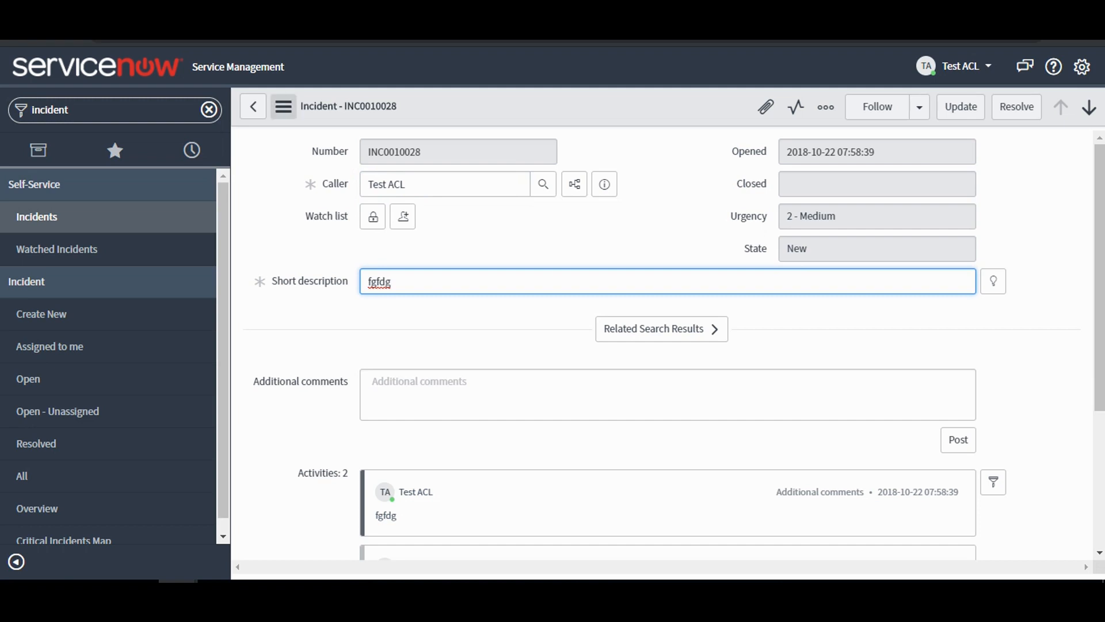
click(283, 106)
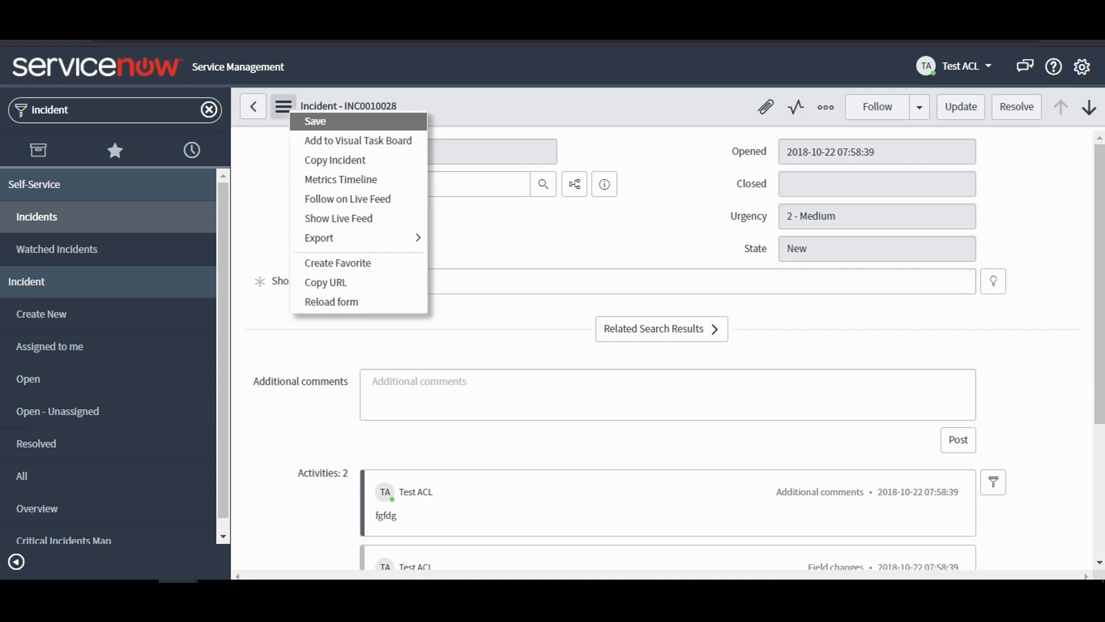
click(315, 121)
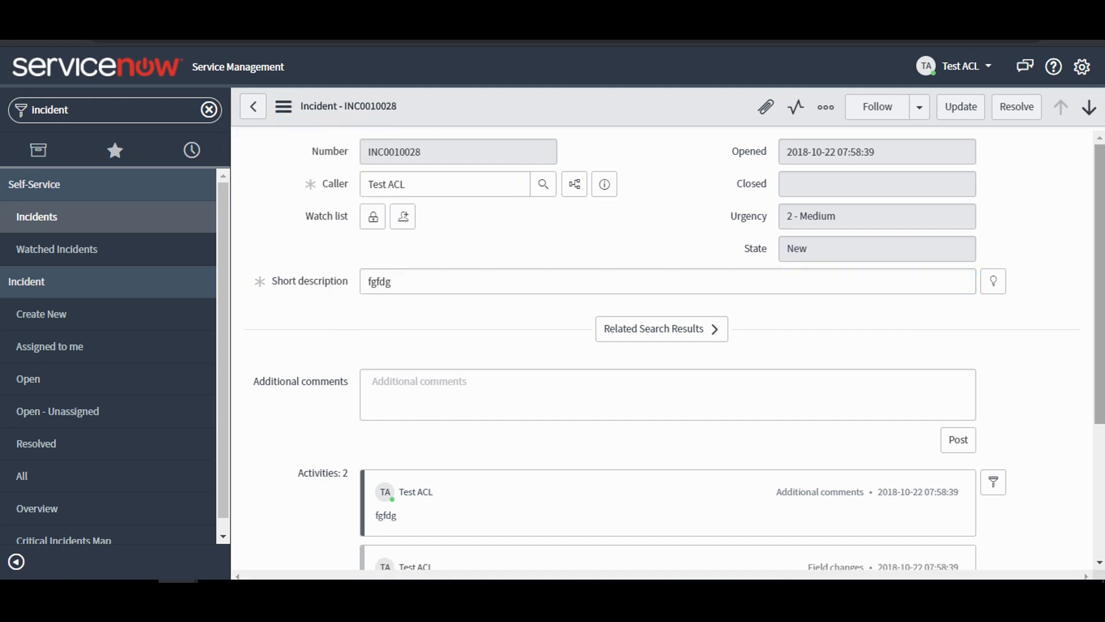
Return to the administrator's window, review the saved short_description write rule and go back through the list of incident write rules.
mouse_move(1099, 247)
mouse_down()
mouse_move(1099, 351)
mouse_move(1099, 249)
mouse_up()
mouse_move(1099, 282)
mouse_down()
mouse_move(1100, 293)
mouse_move(1099, 282)
mouse_up()
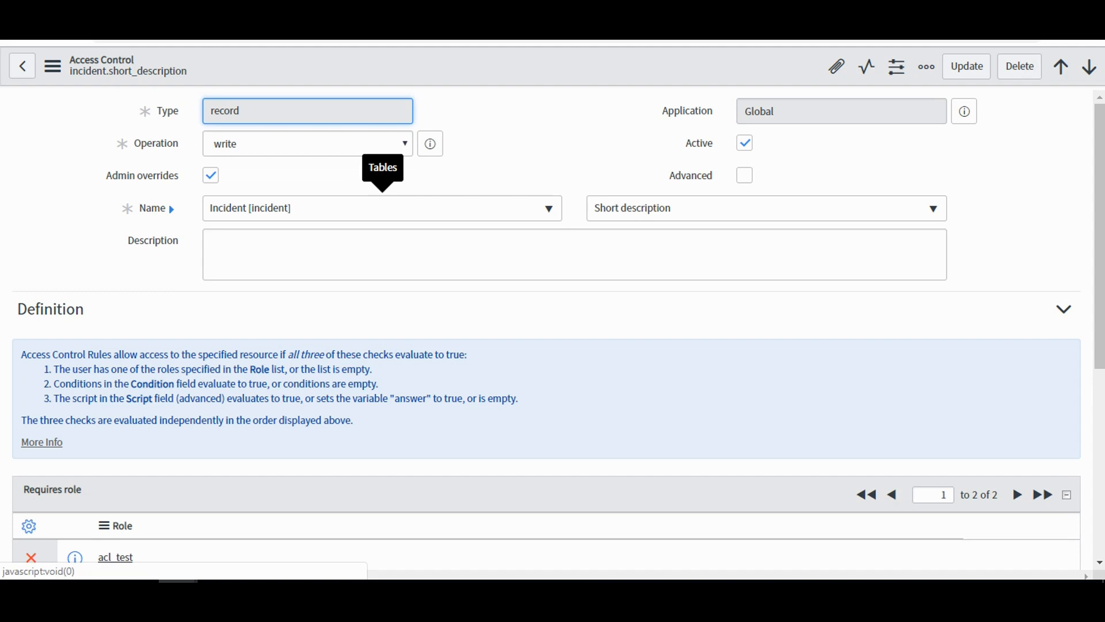
click(744, 143)
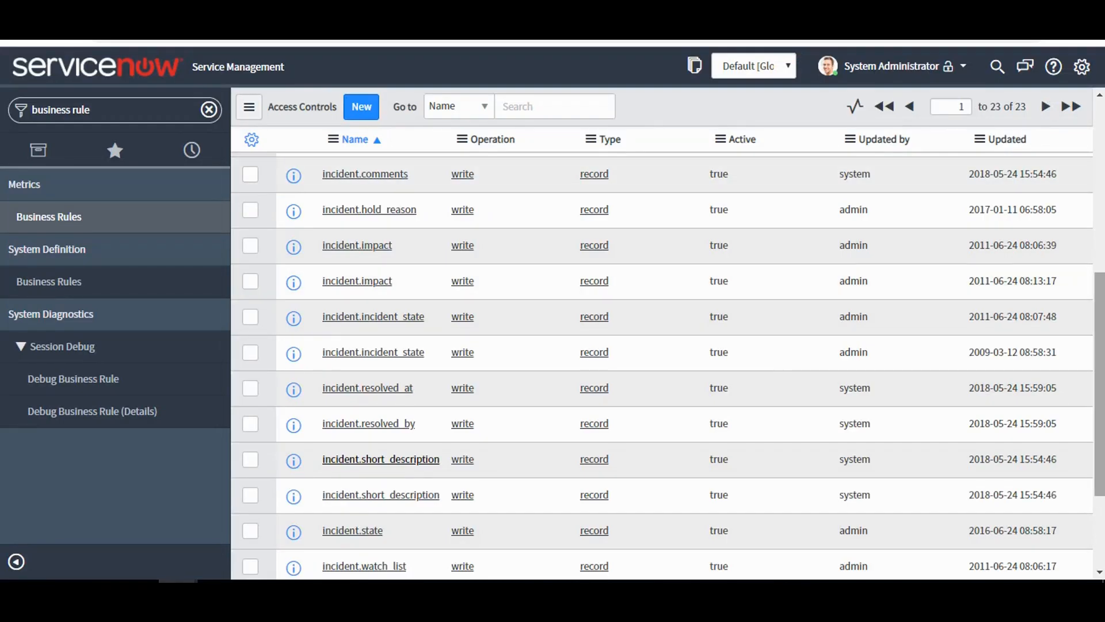
scroll(662, 368, up, 6)
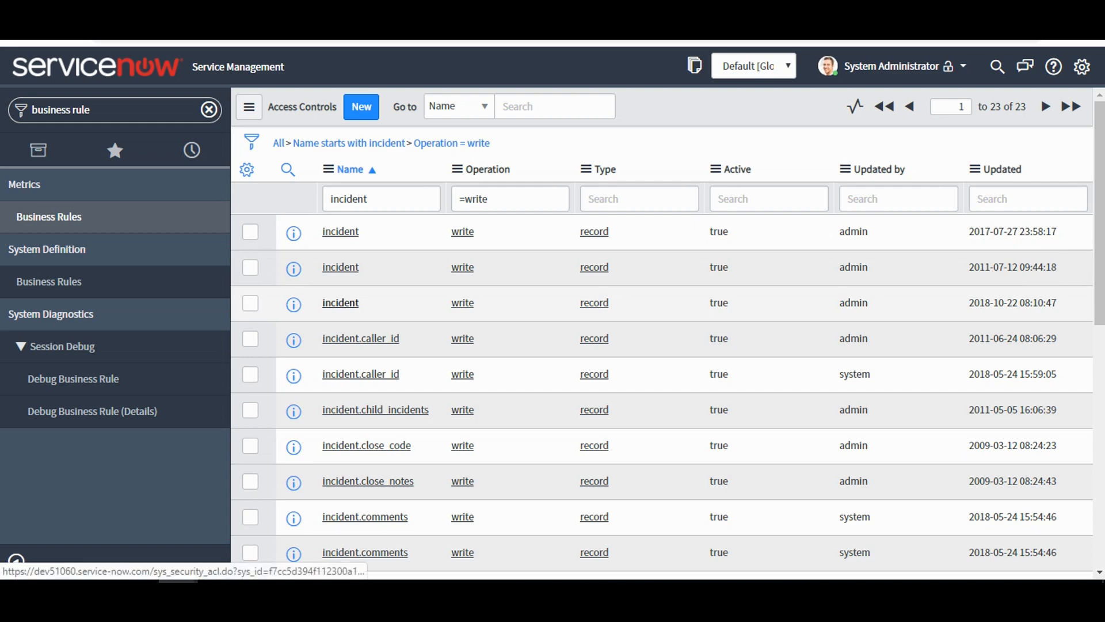
Deactivate the table-level incident write rule for acl_test and save it, accepting the security rule verification.
click(340, 302)
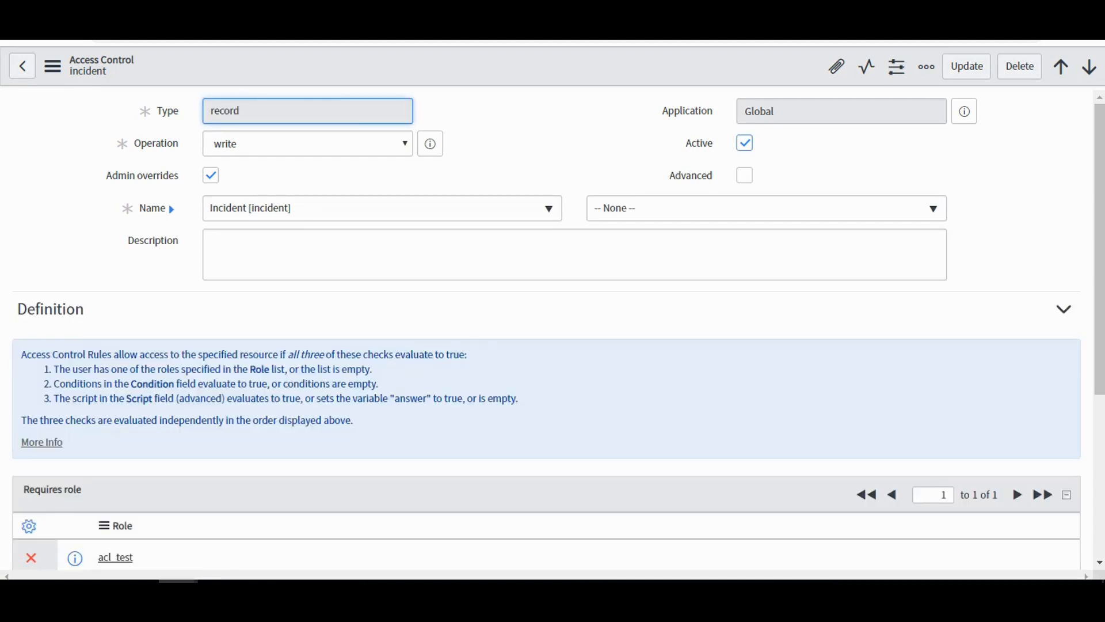
click(744, 143)
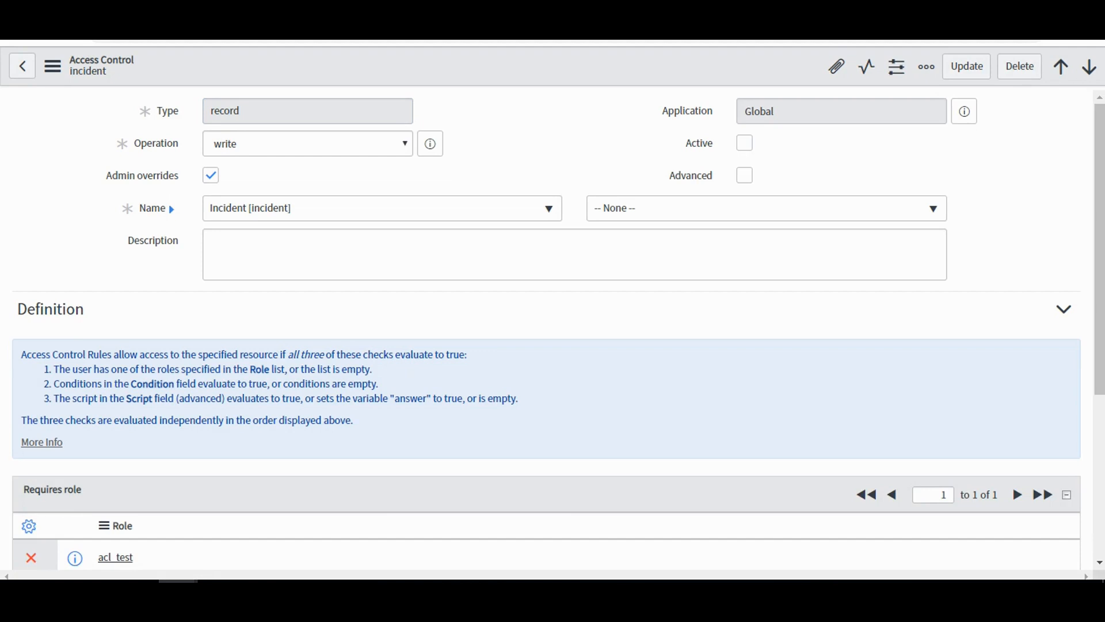
right_click(620, 73)
click(644, 83)
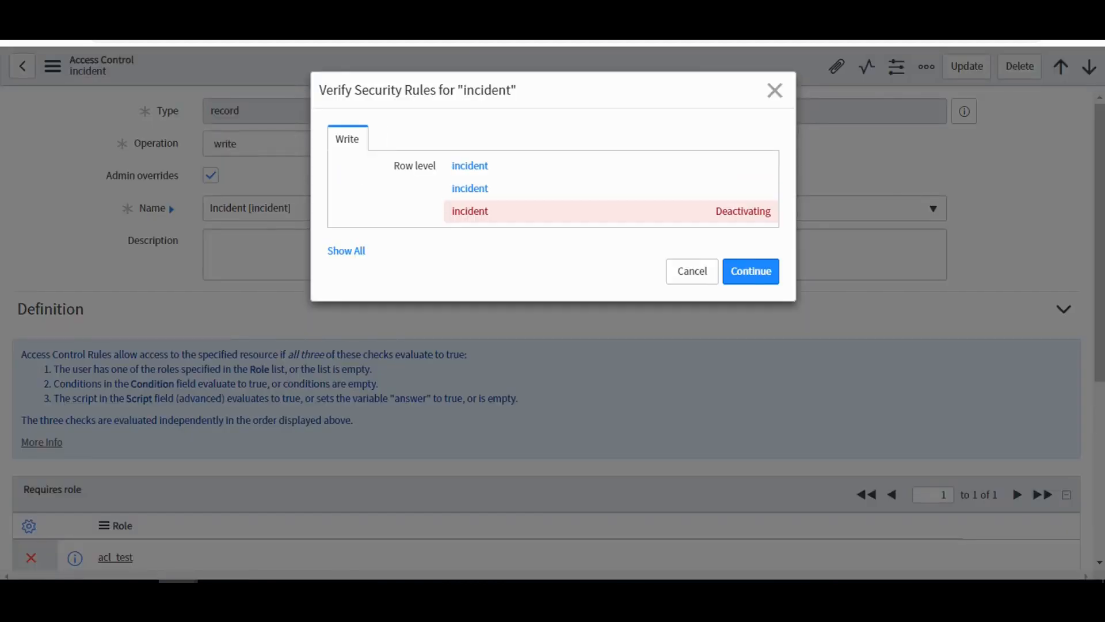
click(750, 271)
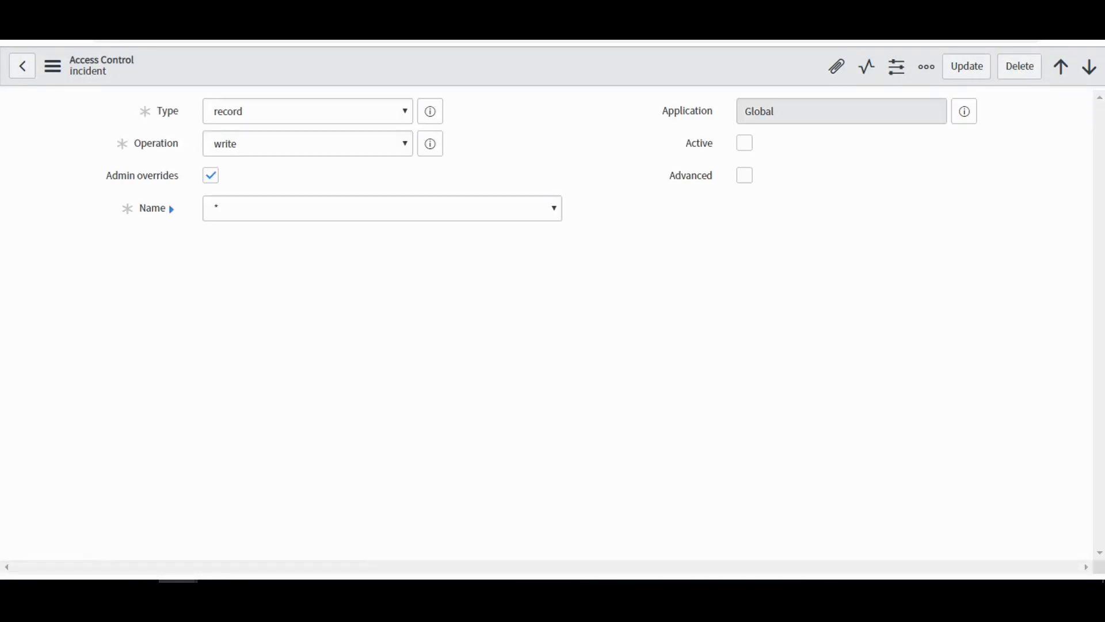
Switch to the Test ACL user's window and reload the fgfdg incident to check which fields can be edited.
mouse_move(178, 594)
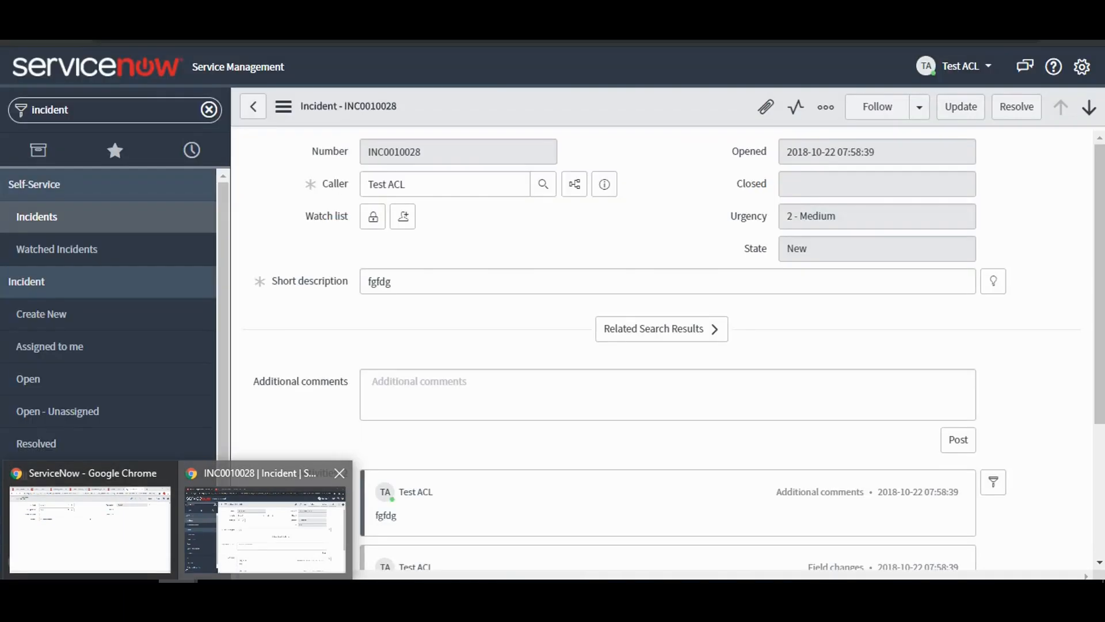
click(265, 529)
right_click(334, 117)
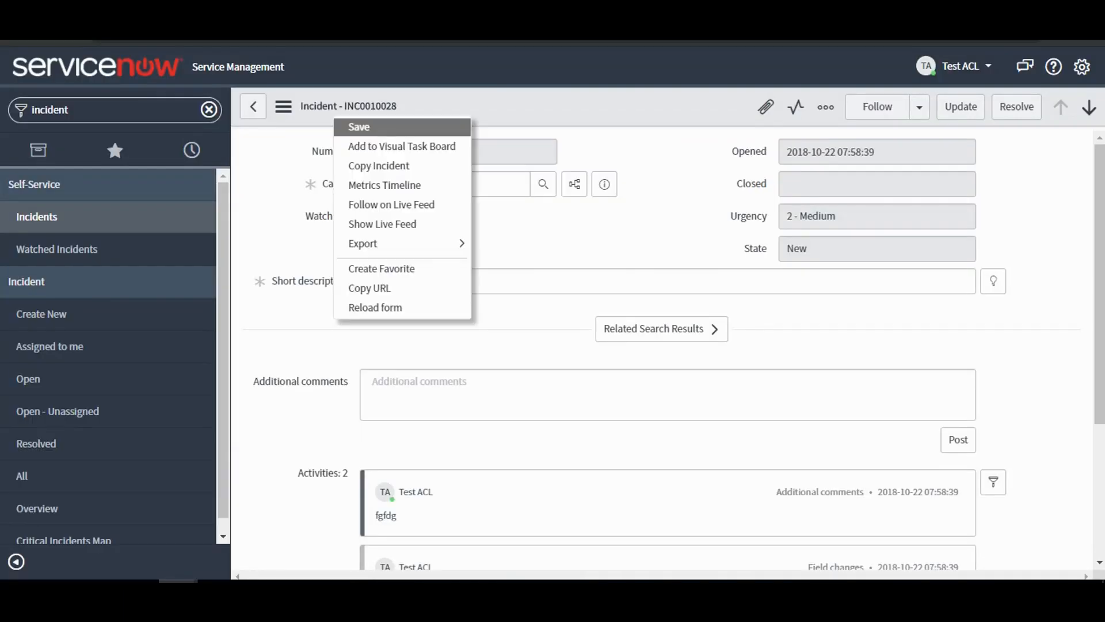
click(375, 307)
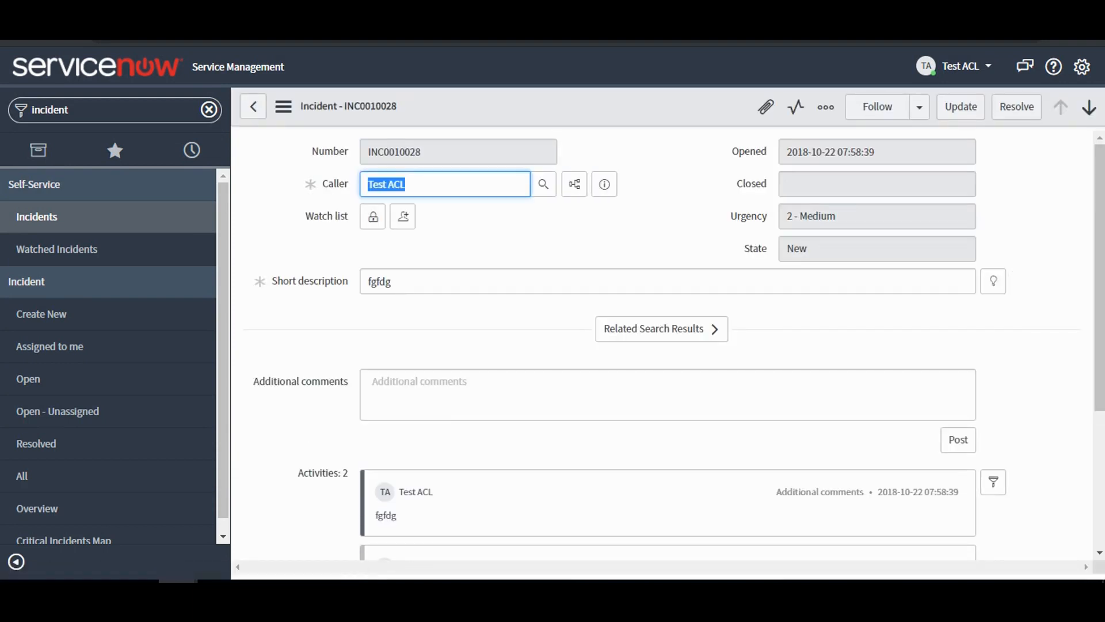
Return to the administrator's window and compare the deactivated incident write rule with the short_description write rule.
mouse_move(1099, 248)
mouse_down()
mouse_move(1099, 369)
mouse_move(1099, 248)
mouse_up()
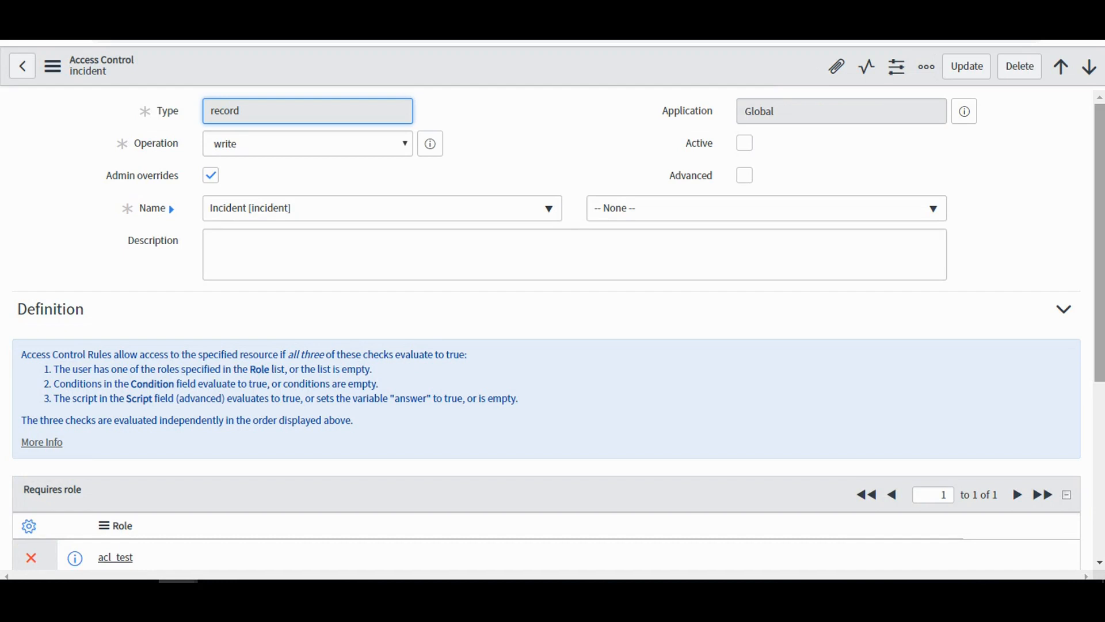
mouse_move(1100, 247)
mouse_down()
mouse_move(1099, 300)
mouse_move(1100, 248)
mouse_up()
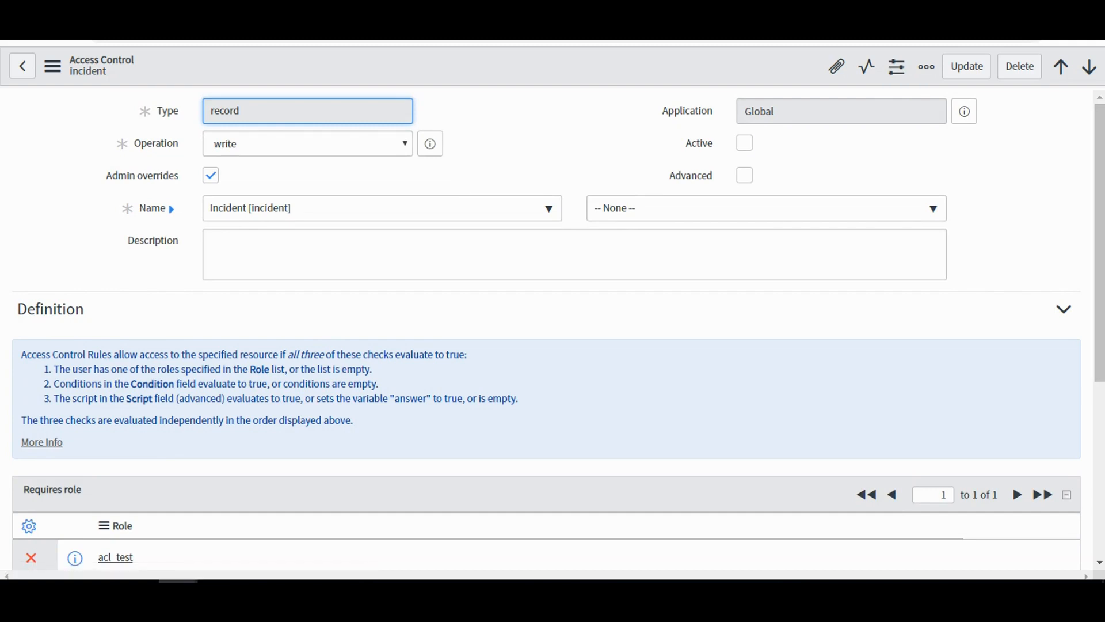
mouse_move(1099, 248)
mouse_down()
mouse_move(1099, 419)
mouse_move(1099, 267)
mouse_up()
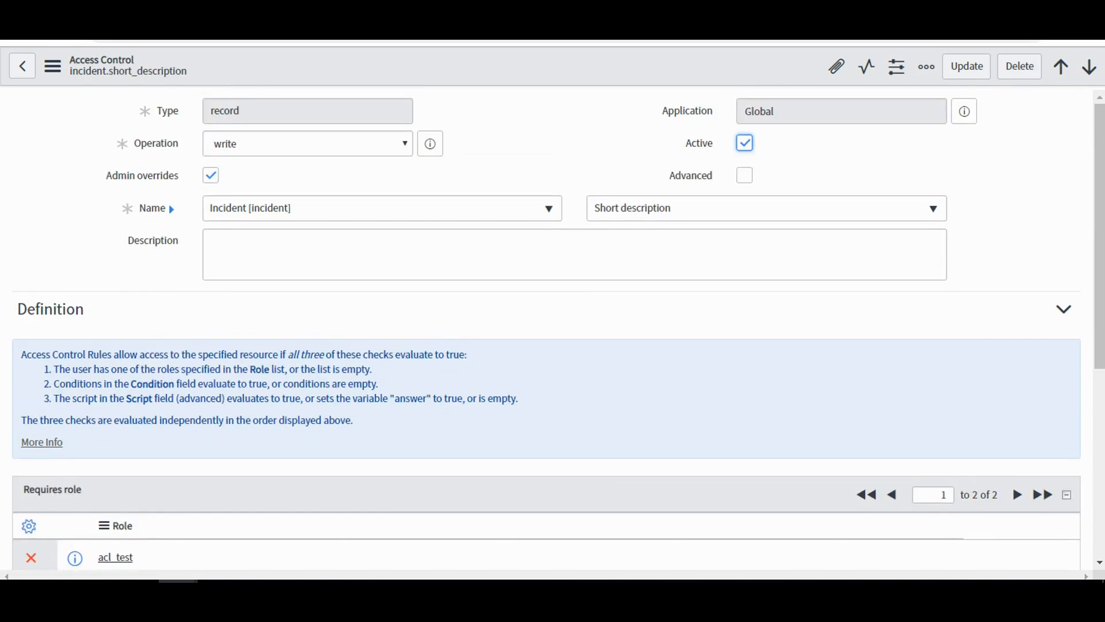
As the Test ACL user, open test6 from the open incidents and compare its field access with the two write rules.
key(alt+Tab)
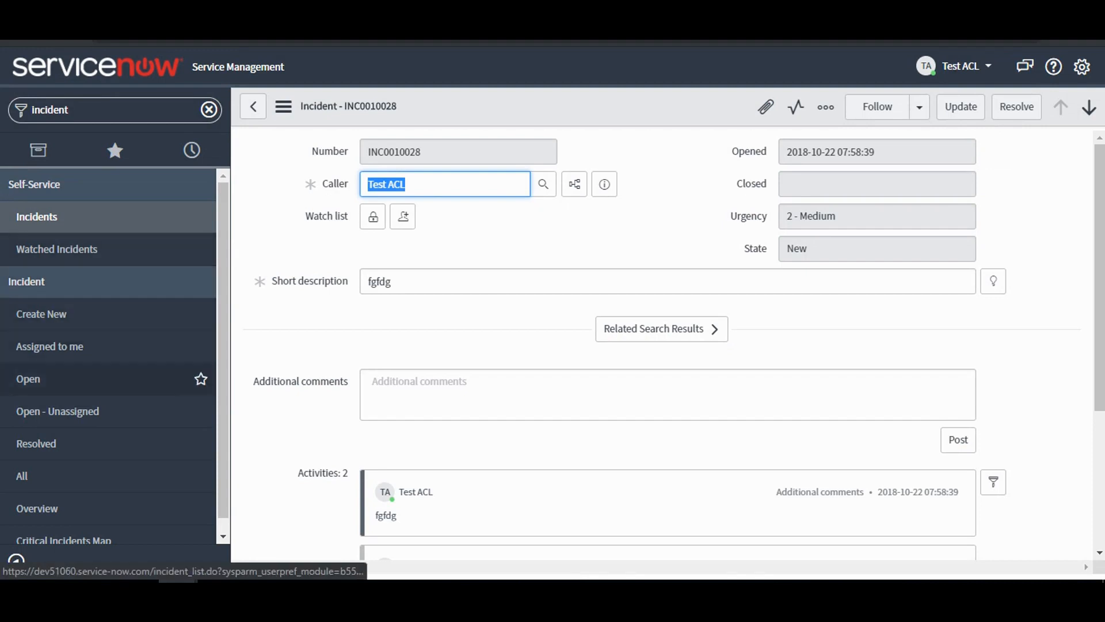
click(86, 378)
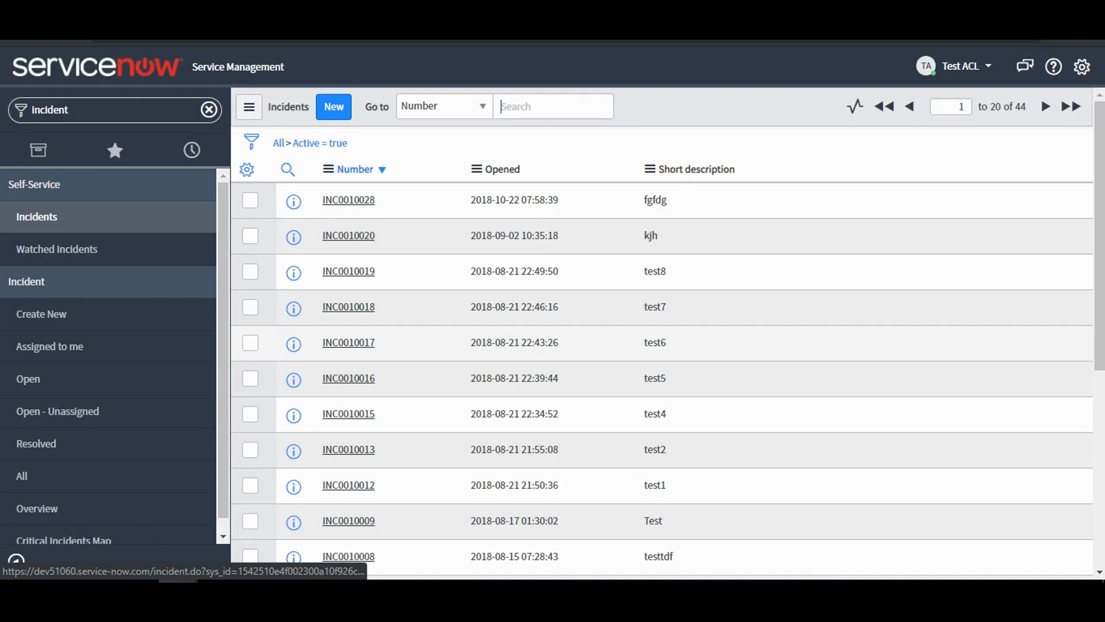
click(348, 342)
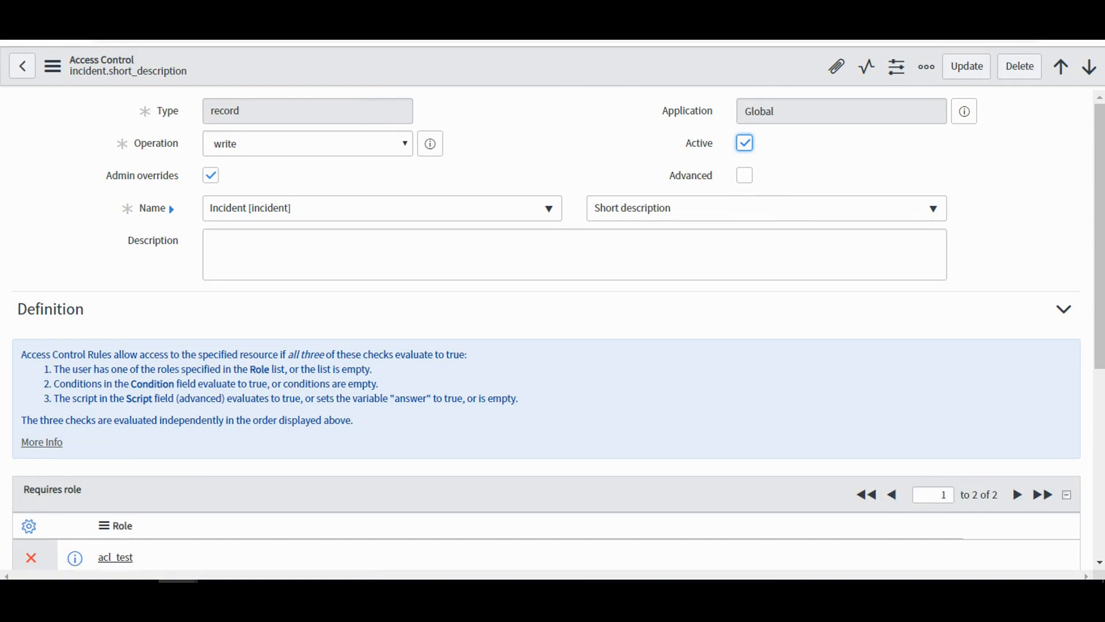
mouse_move(1099, 230)
mouse_down()
mouse_move(1099, 396)
mouse_move(1099, 231)
mouse_up()
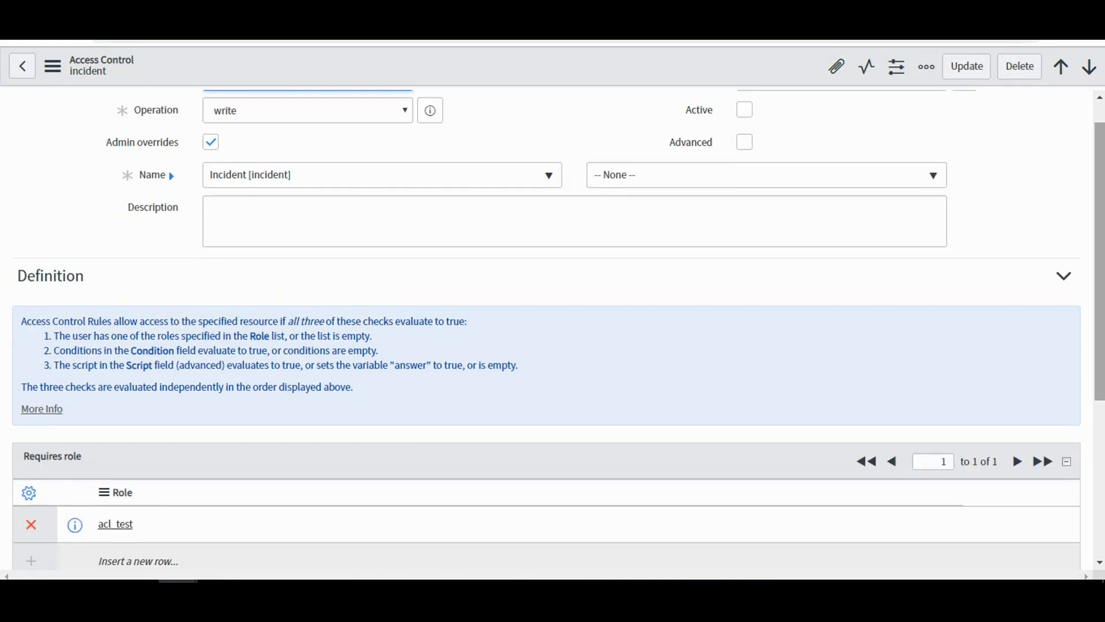
scroll(552, 330, up, 1)
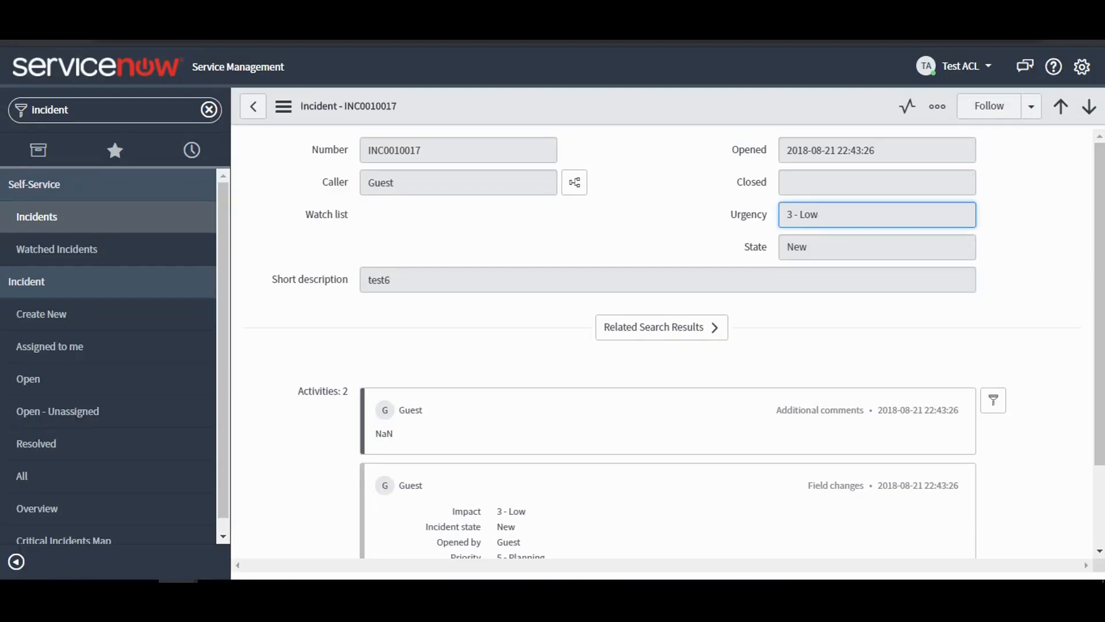
Reload test6 and open fgfdg and test5 from the open incidents to compare which fields can be edited.
right_click(507, 109)
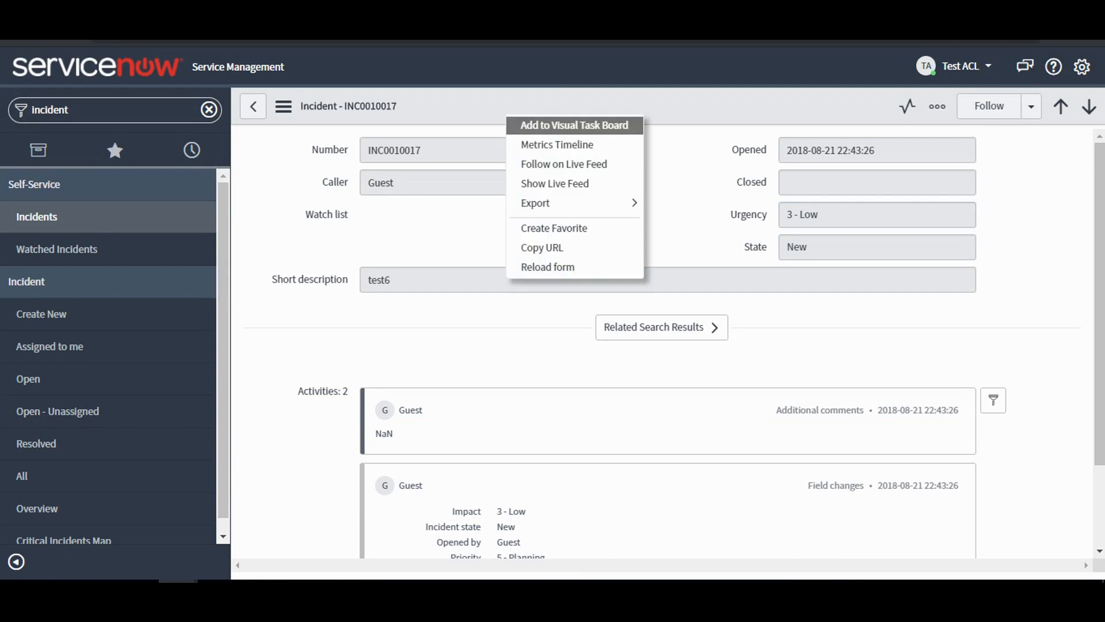
click(547, 267)
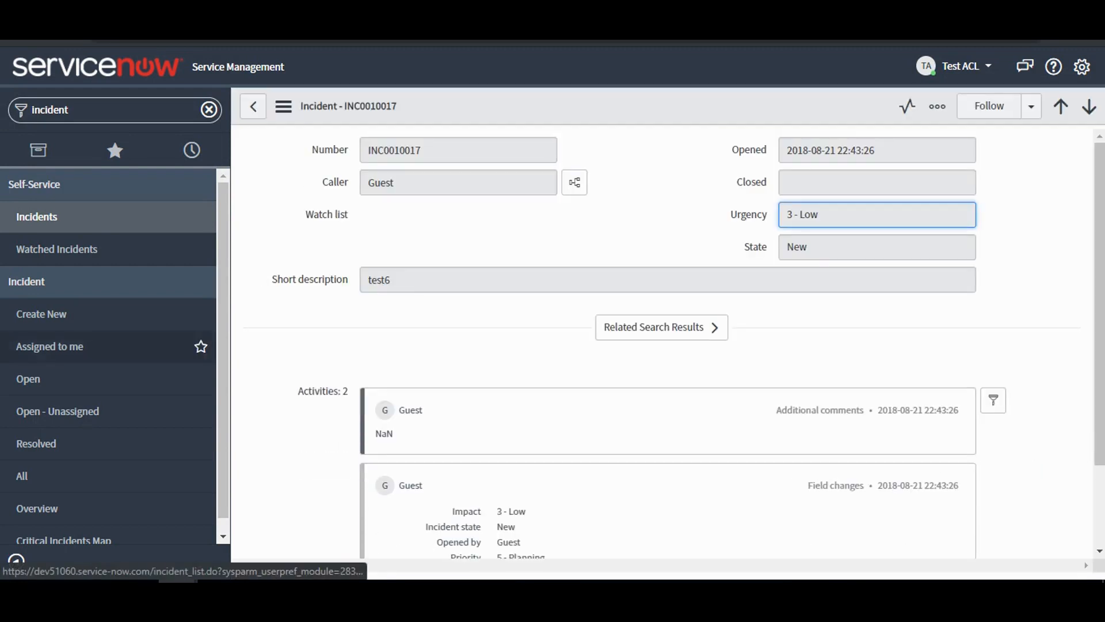
click(87, 379)
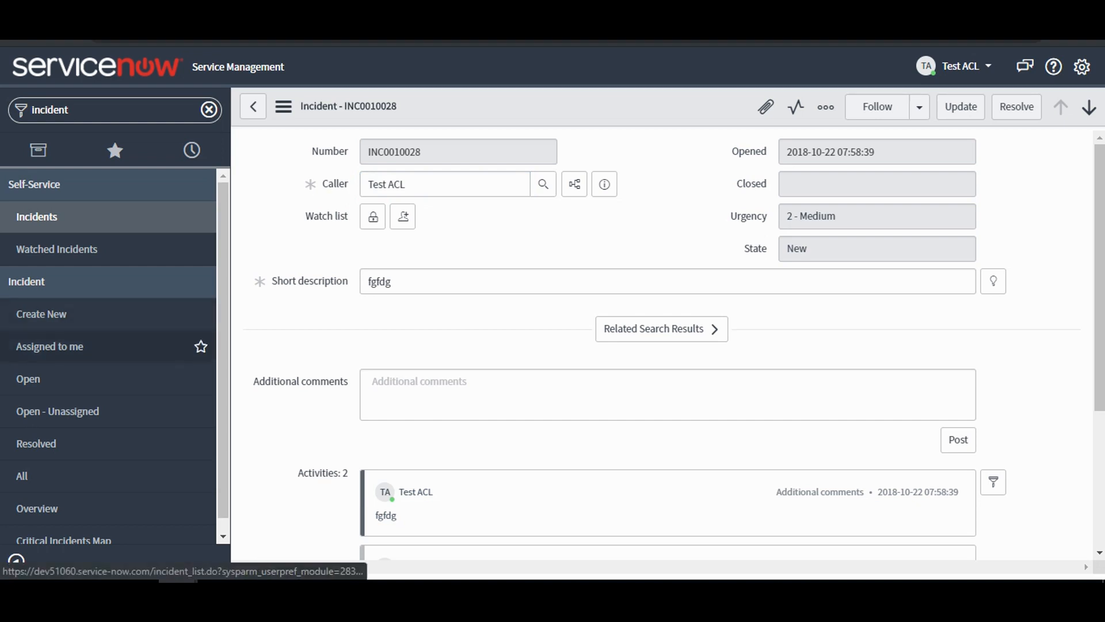
click(69, 379)
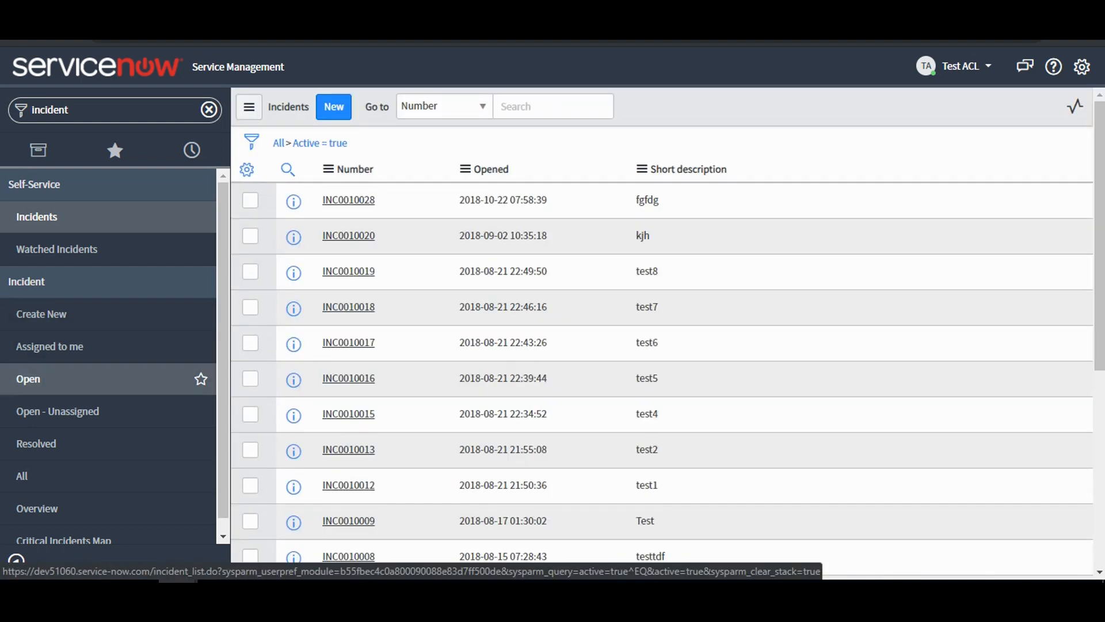
click(349, 378)
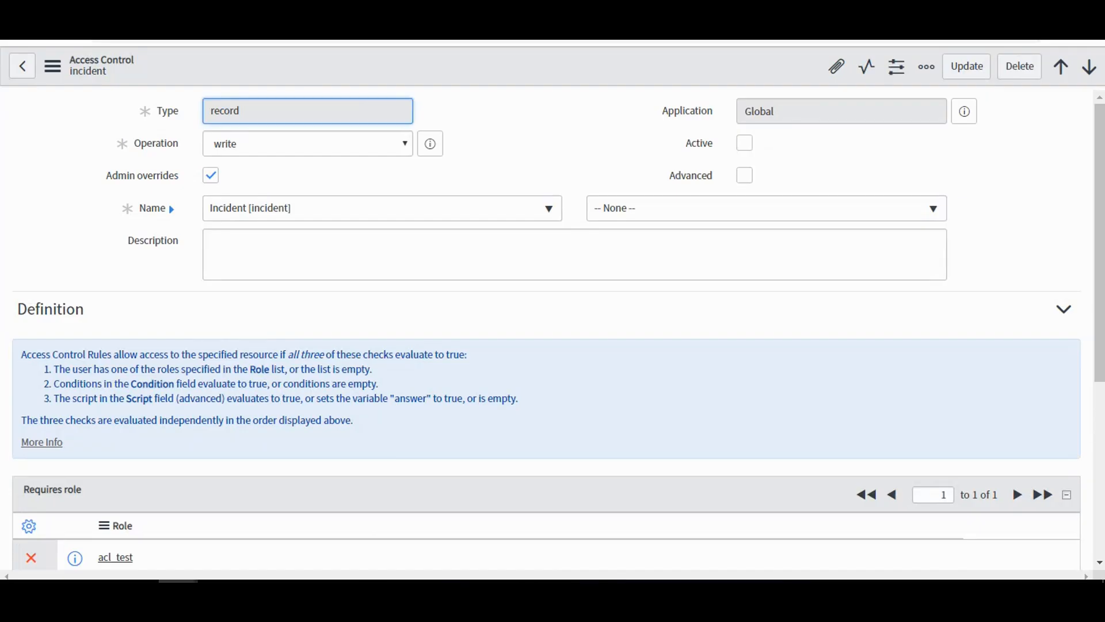
In the administrator's window, reactivate the table-level incident write rule for acl_test and save it, accepting the security rule verification.
click(744, 143)
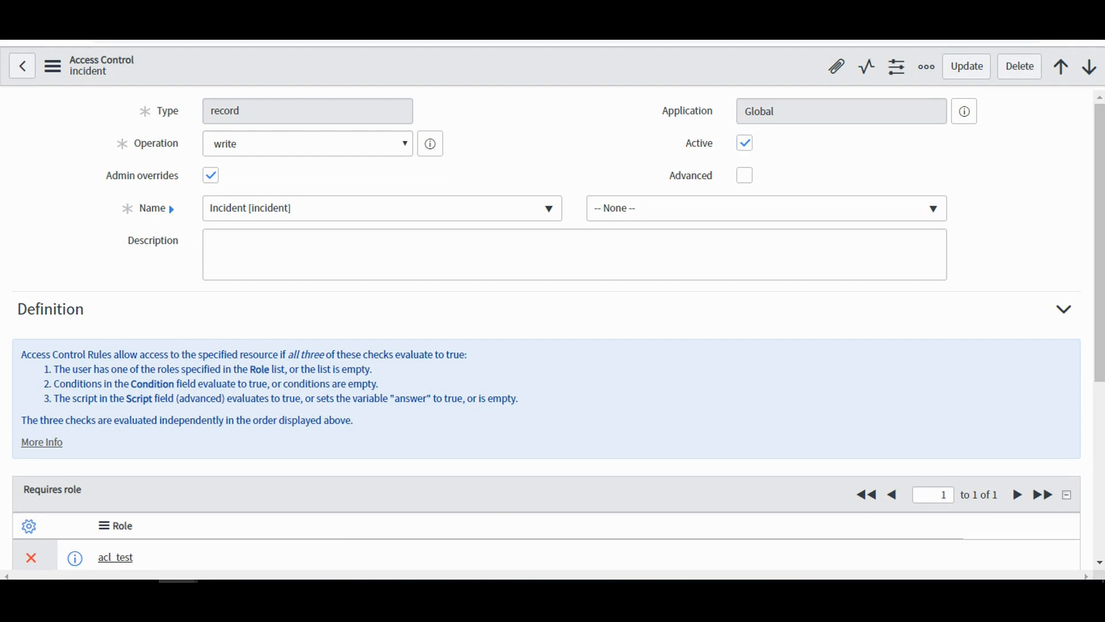
right_click(562, 70)
click(587, 79)
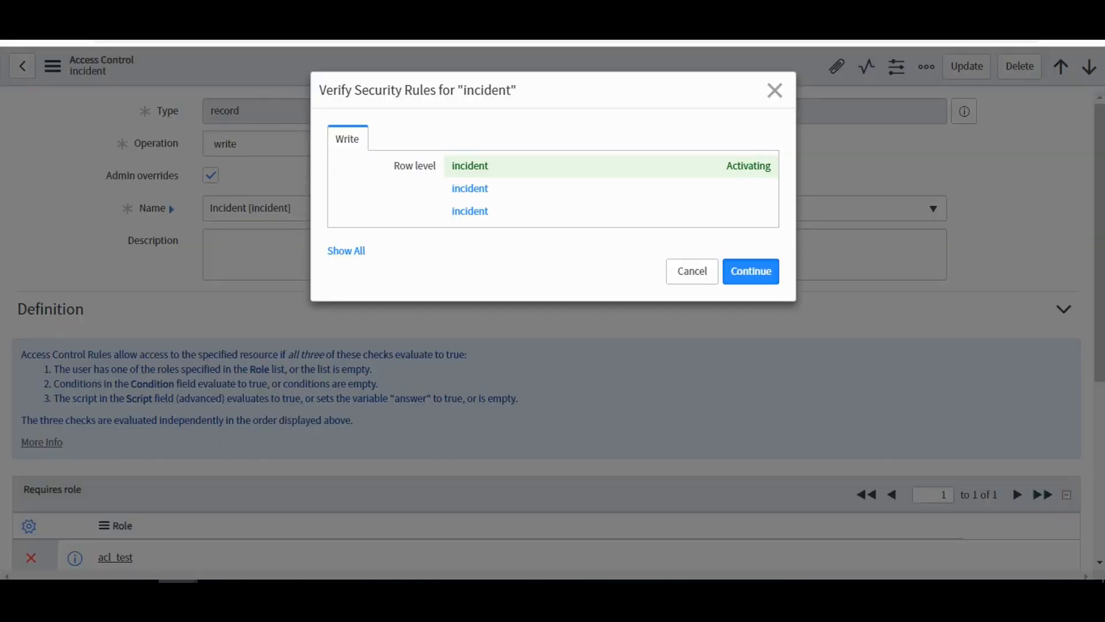
click(750, 271)
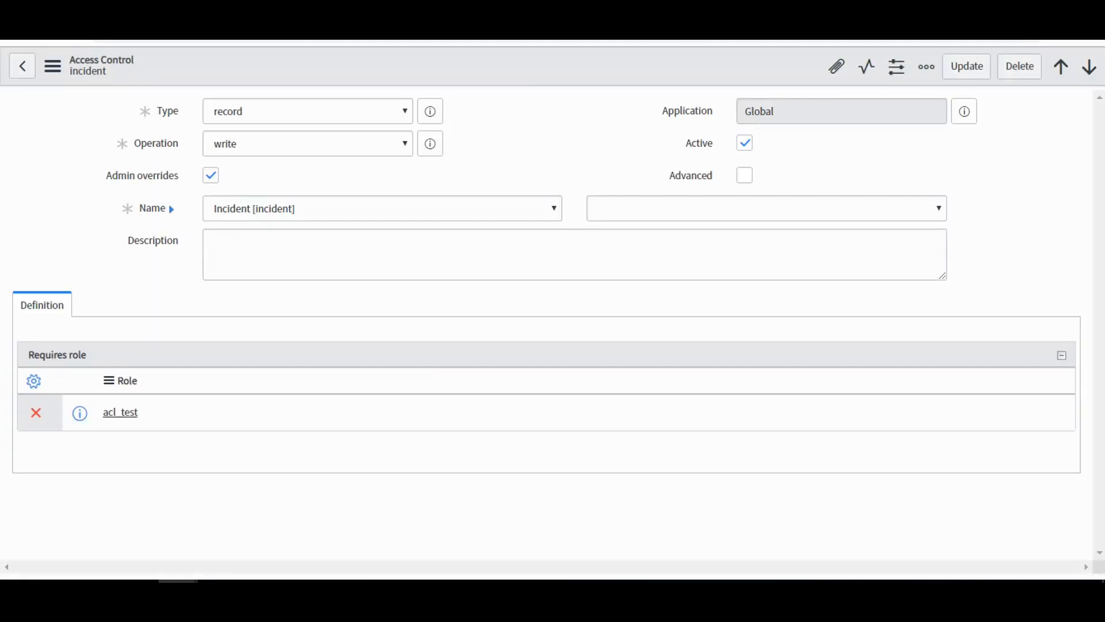
Switch to the Test ACL user's window and reload the test5 incident to check its field access.
key(alt+Tab)
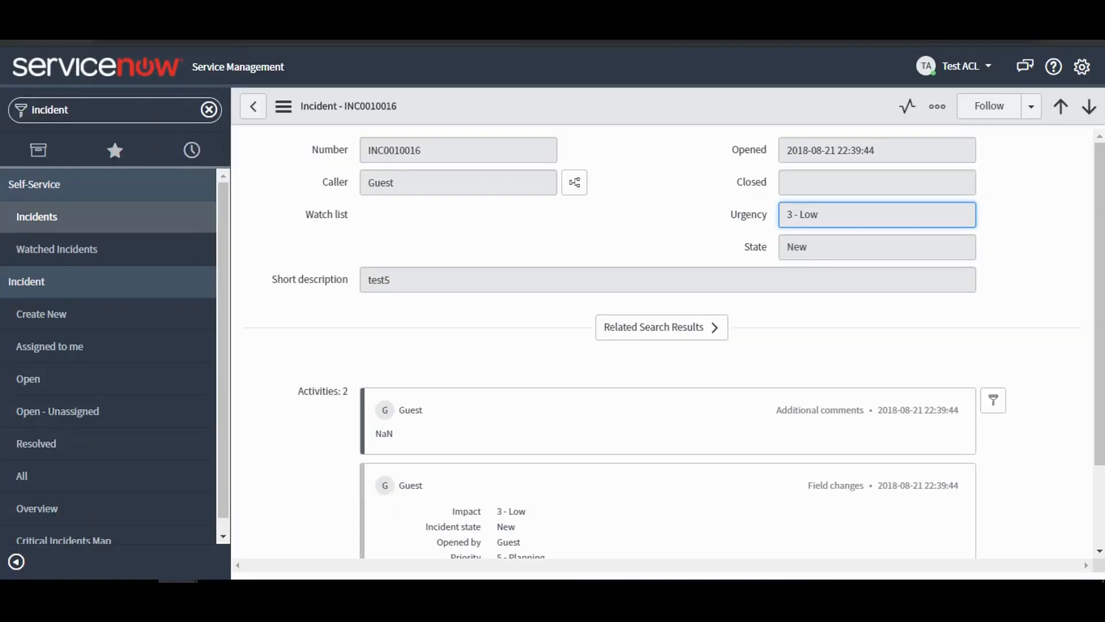
right_click(660, 111)
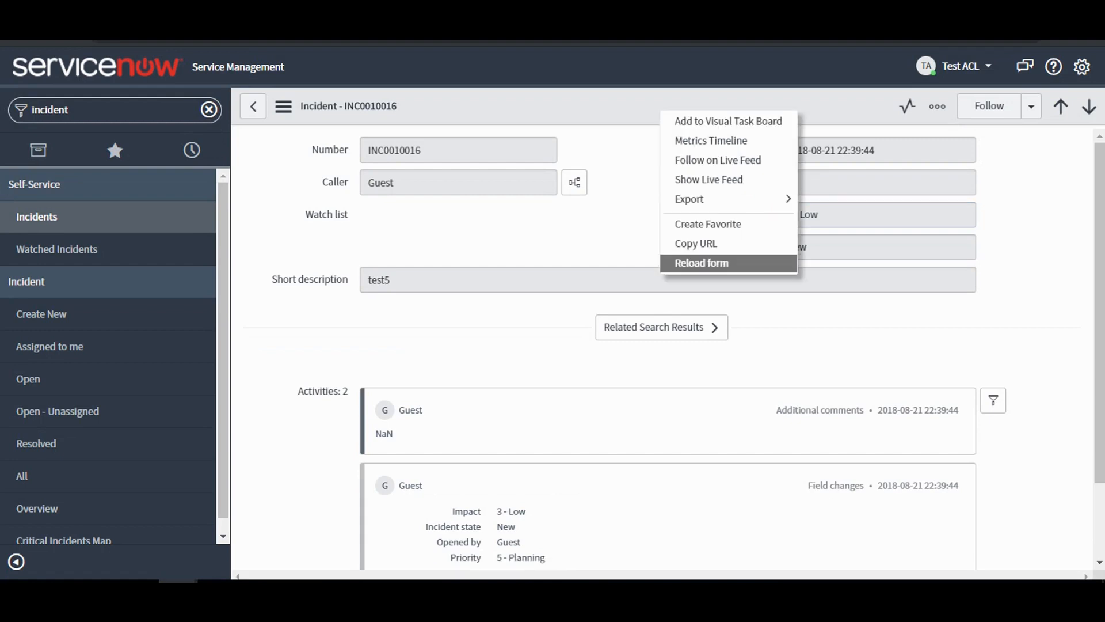
click(701, 263)
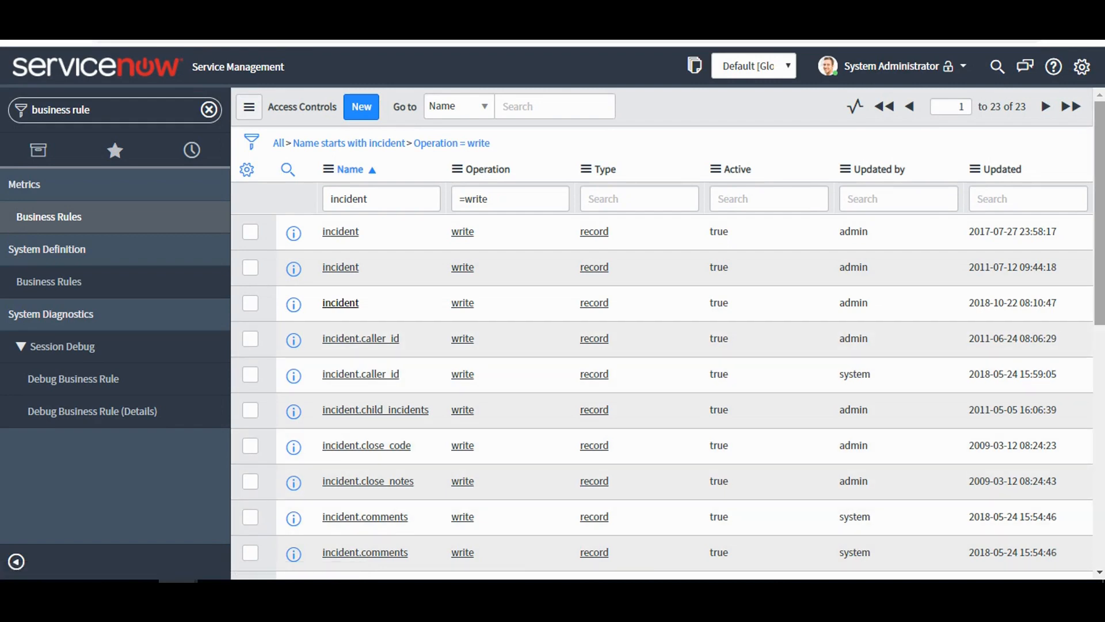
In the administrator's access control list, find and open the incident.state write rule and examine its required roles, condition and script.
scroll(662, 340, down, 5)
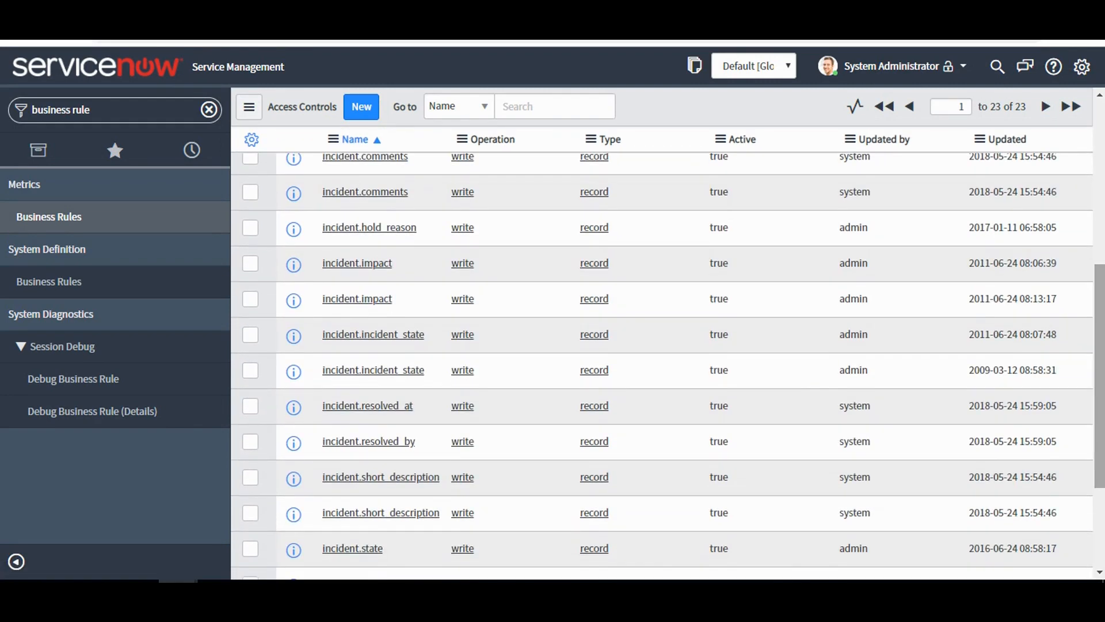
scroll(662, 366, down, 3)
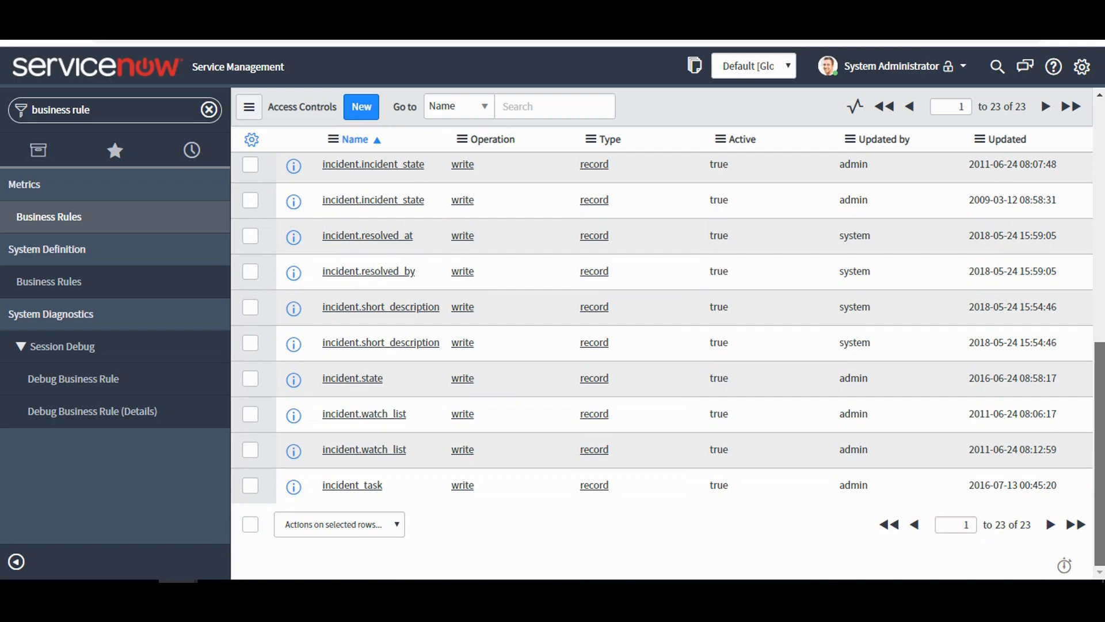
scroll(662, 367, up, 2)
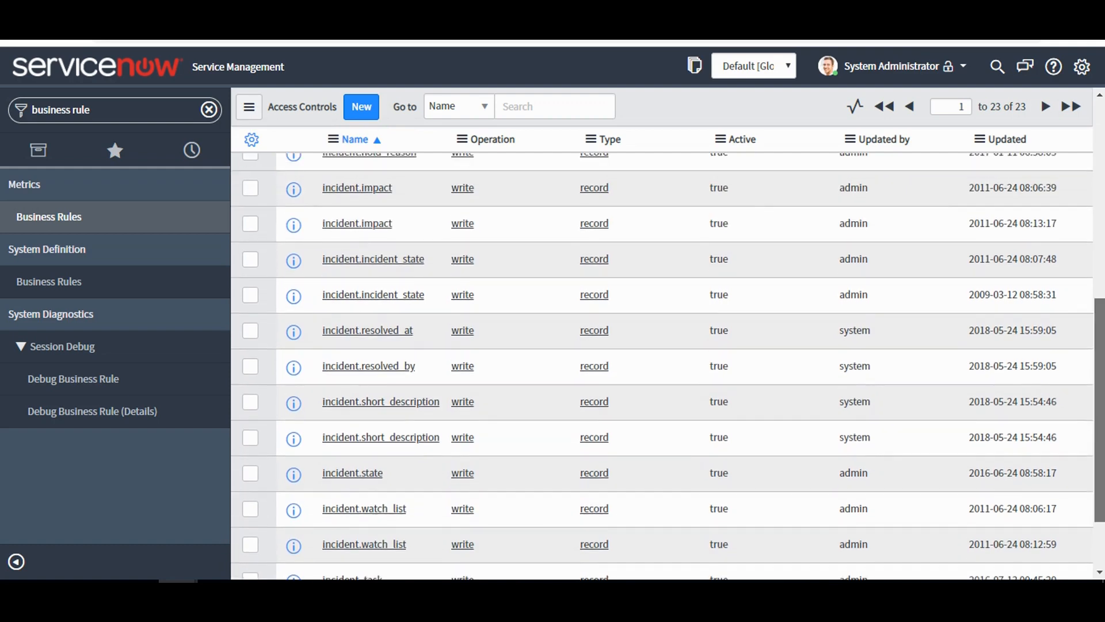
scroll(662, 367, down, 2)
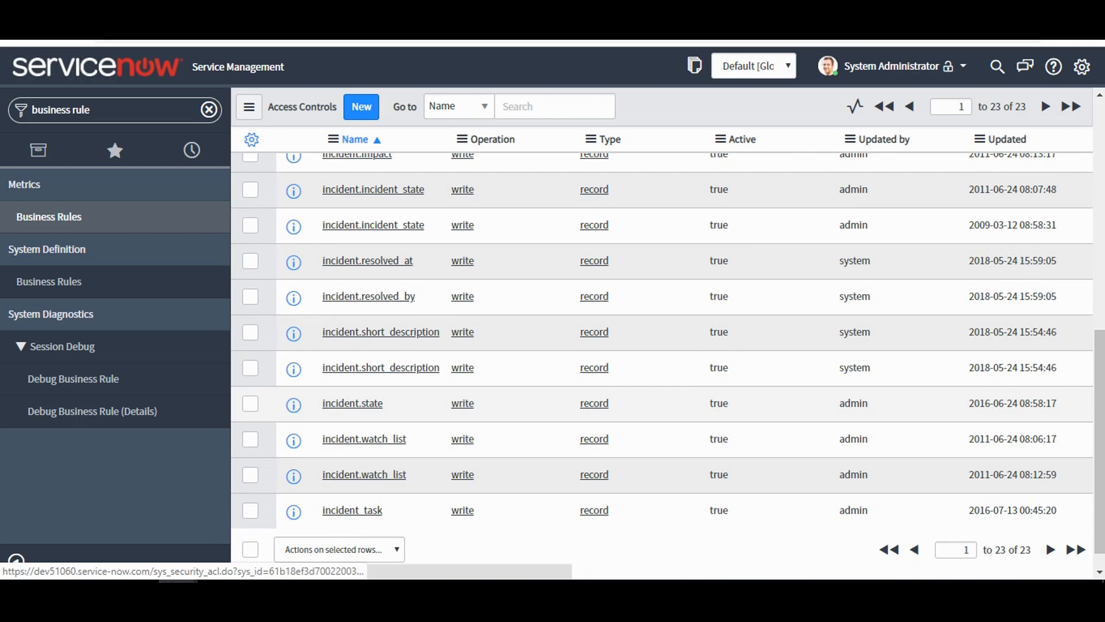
key(ctrl+t)
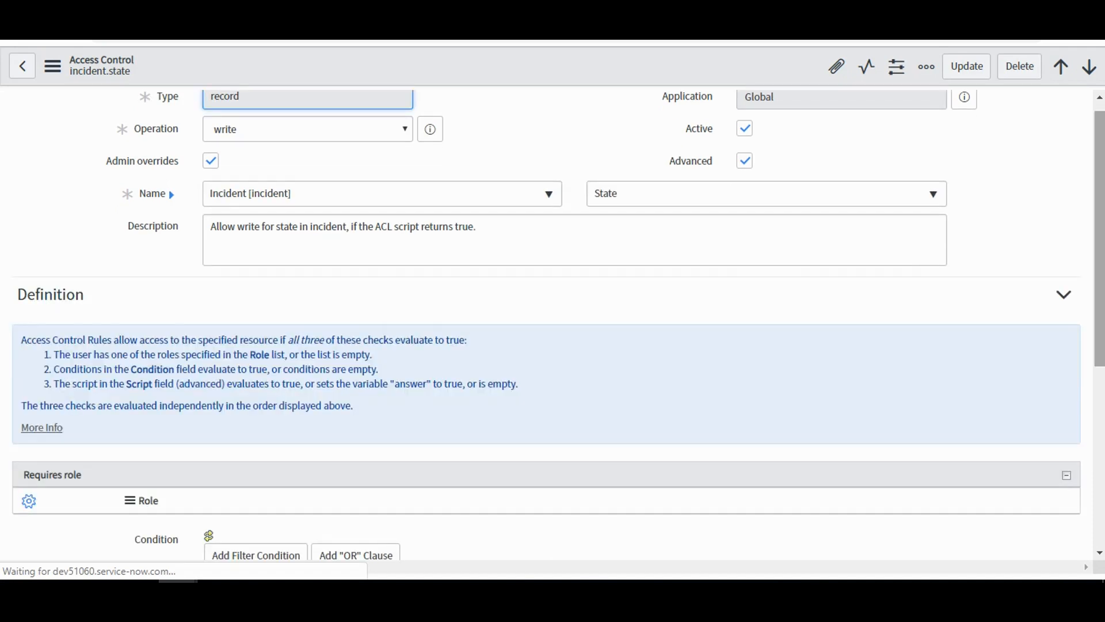
scroll(552, 330, down, 3)
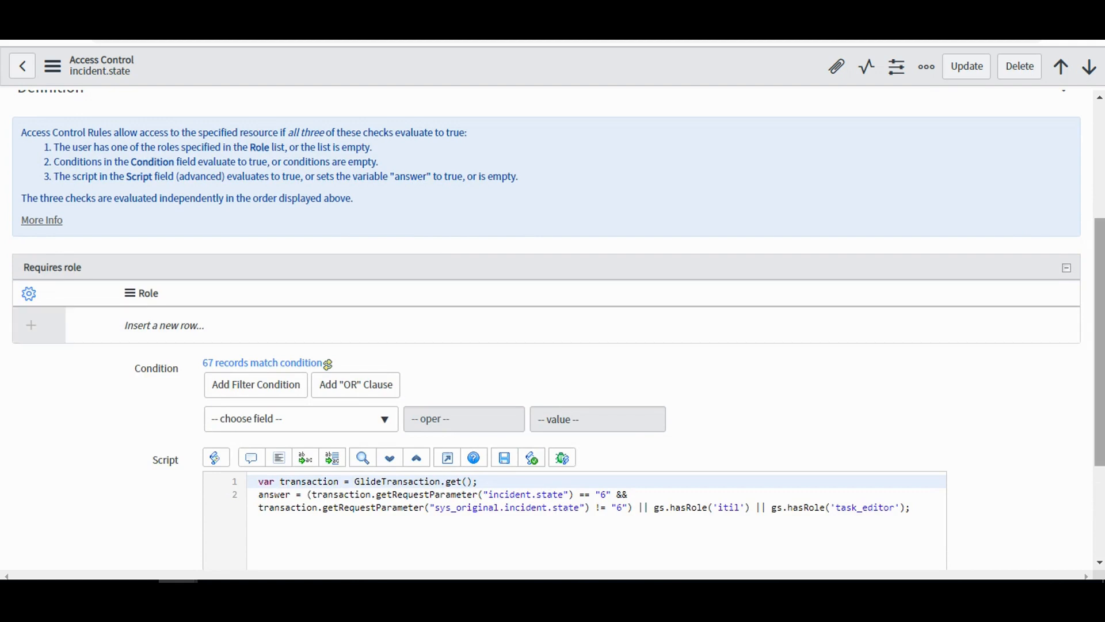
drag(1100, 342, 1100, 358)
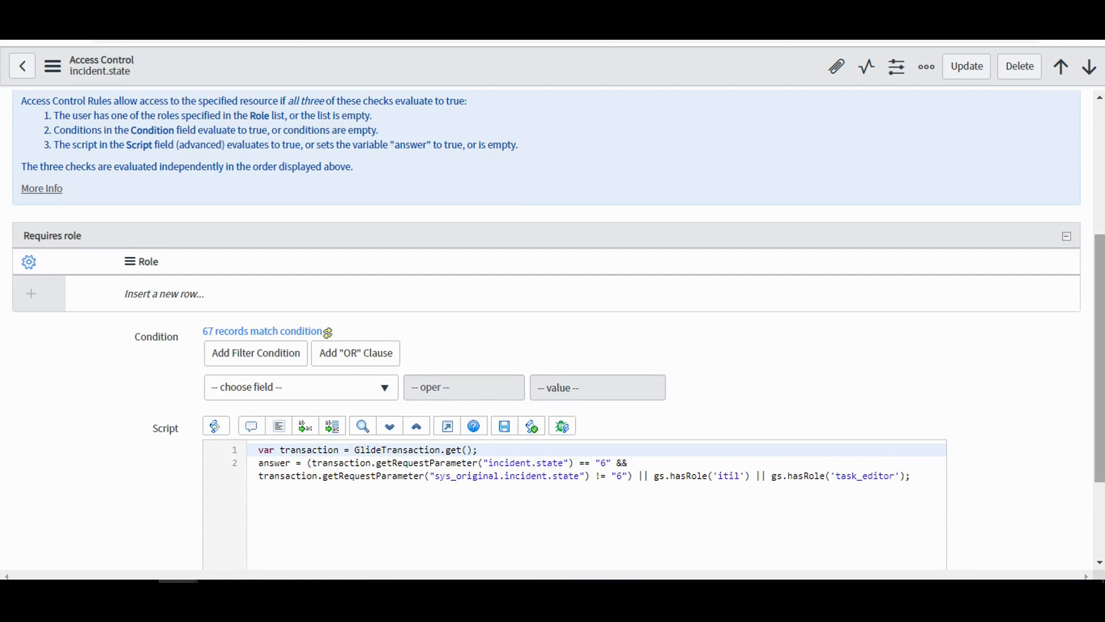
scroll(547, 328, up, 3)
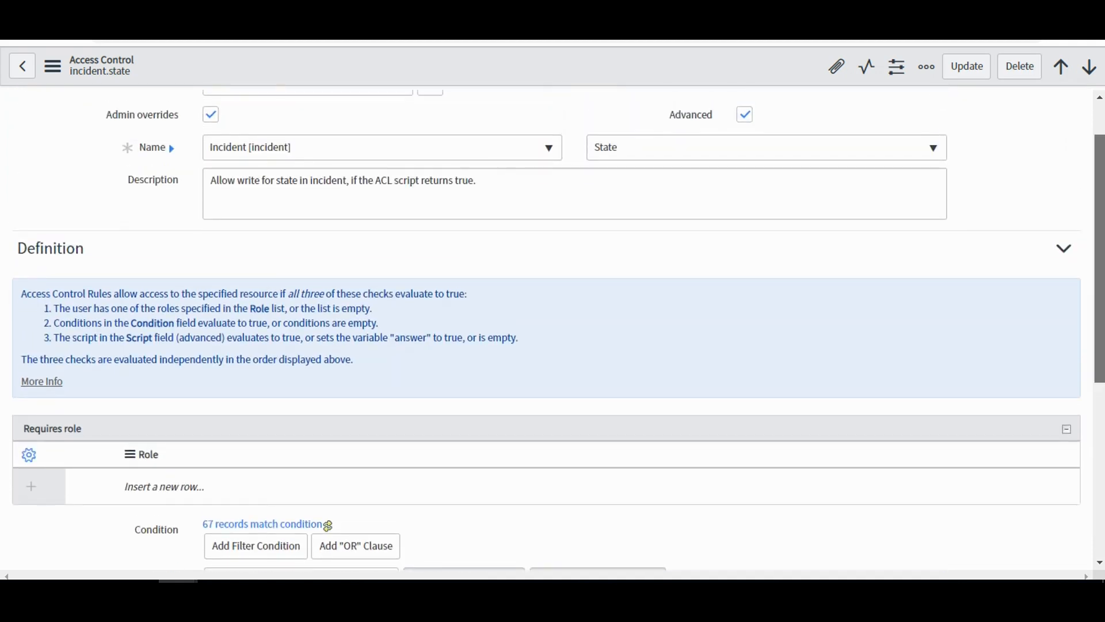
scroll(547, 328, down, 3)
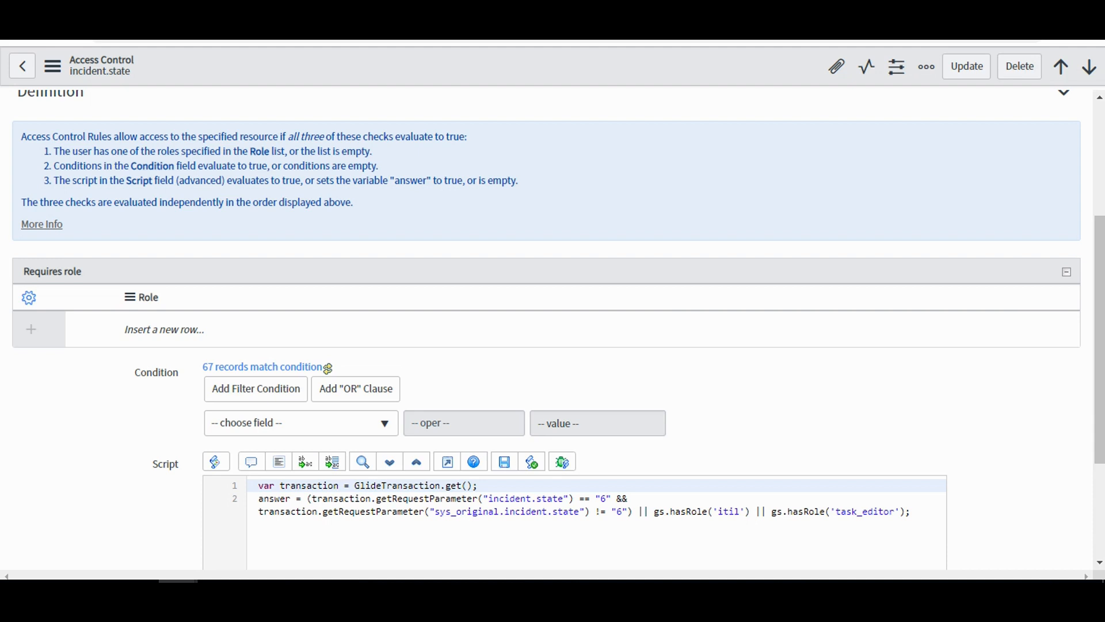
Append || gs.hasRole('acl_test') to the answer expression in the incident.state write rule's script and save the rule.
drag(653, 511, 751, 511)
key(ctrl+c)
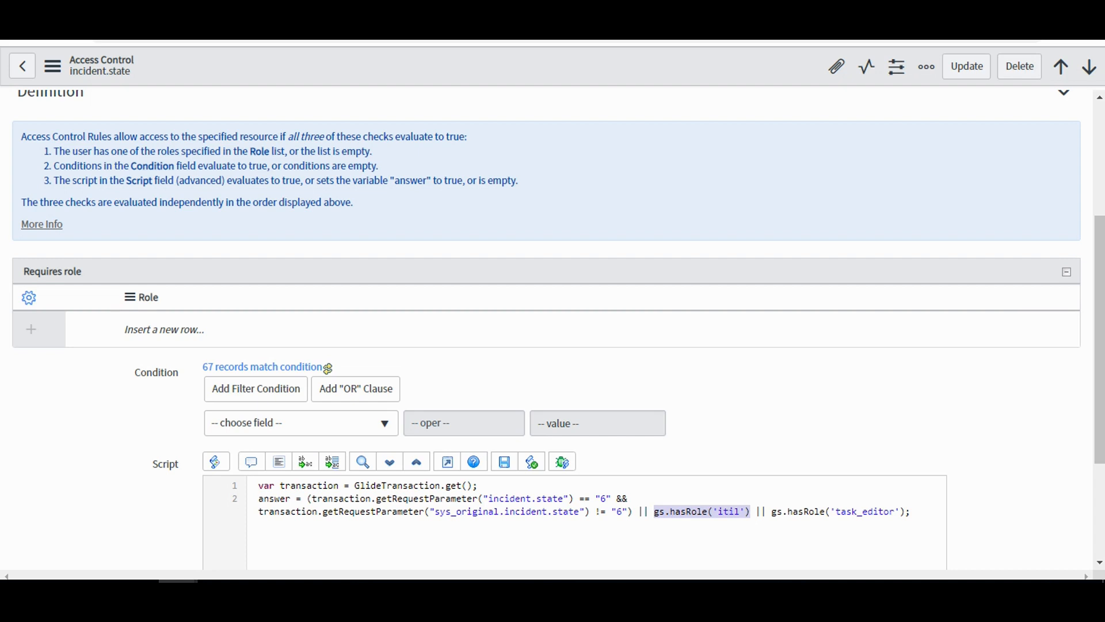
click(912, 511)
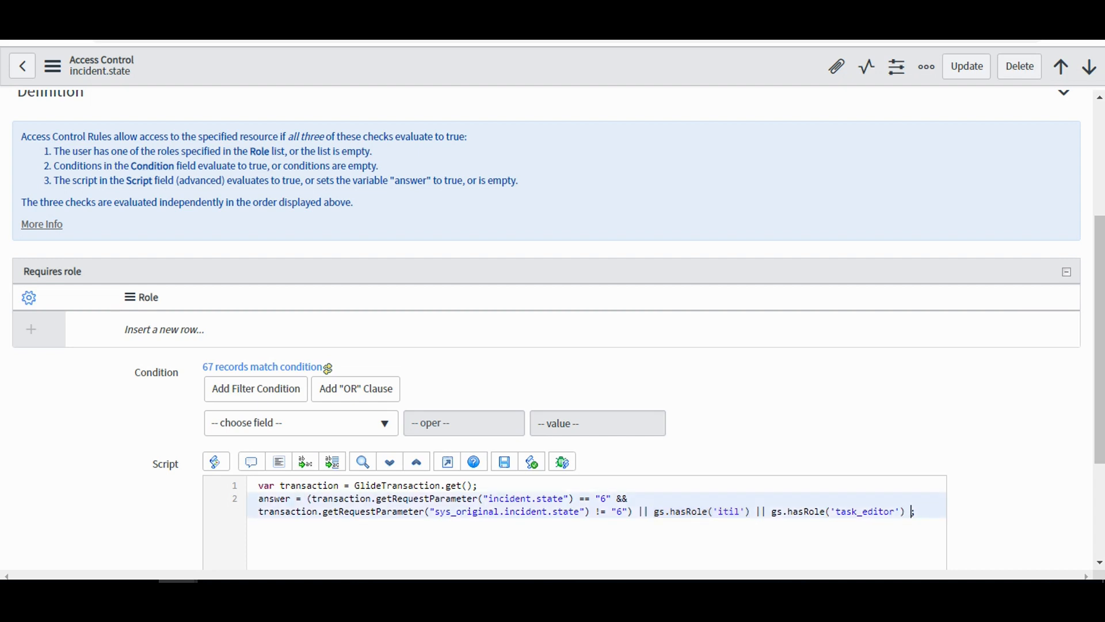
text(||)
key(ctrl+v)
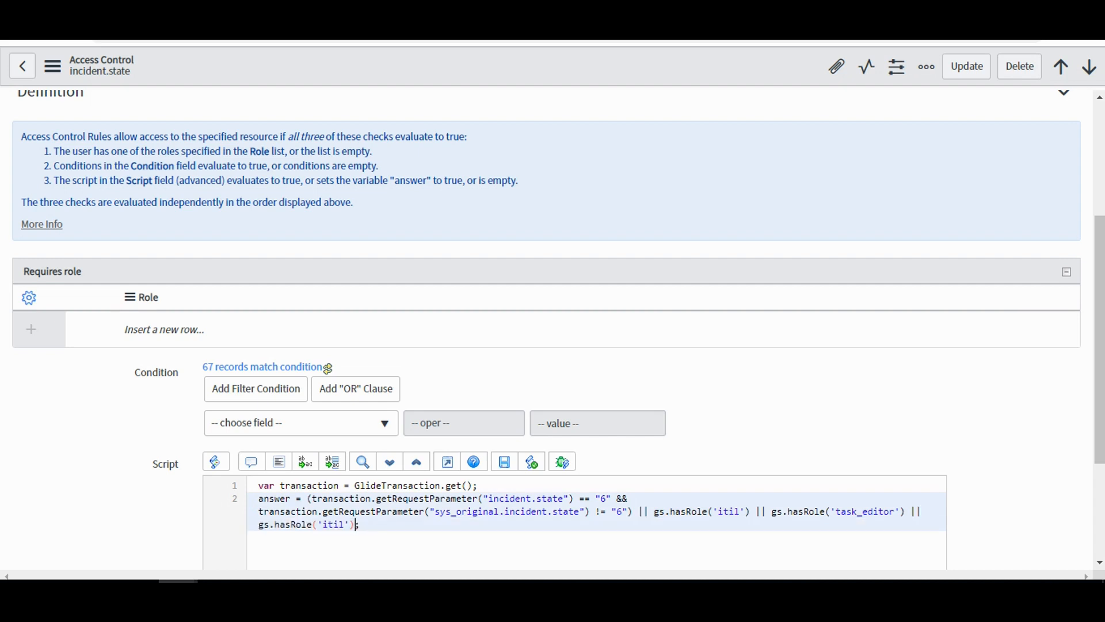
key(Left)
key(Left)
key(BackSpace)
key(BackSpace)
key(BackSpace)
key(BackSpace)
text(acl_test)
scroll(547, 328, up, 4)
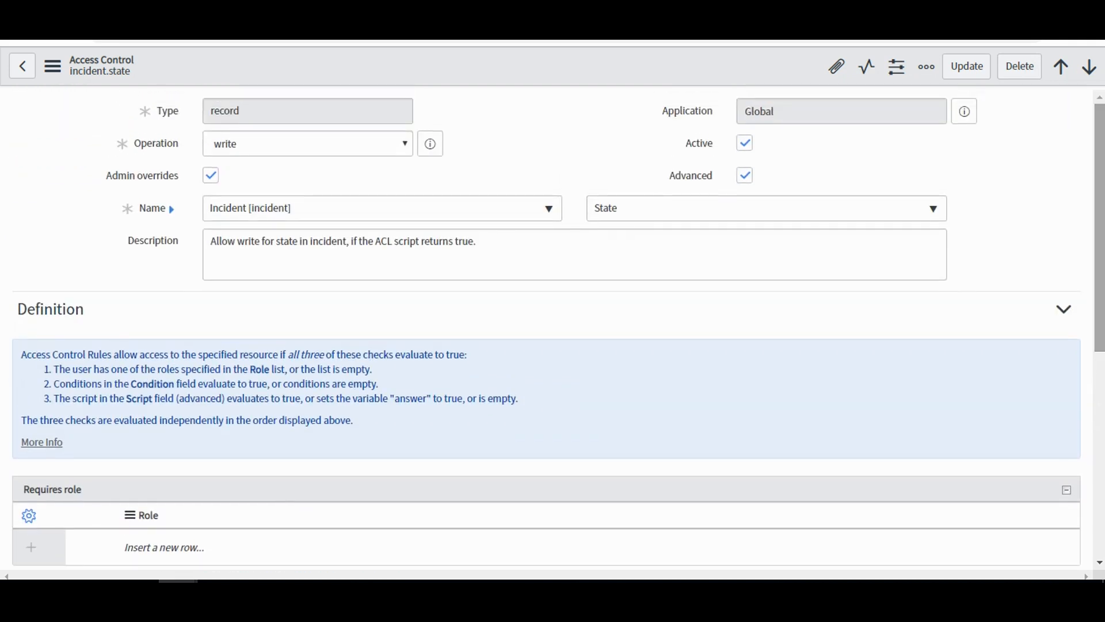
right_click(629, 67)
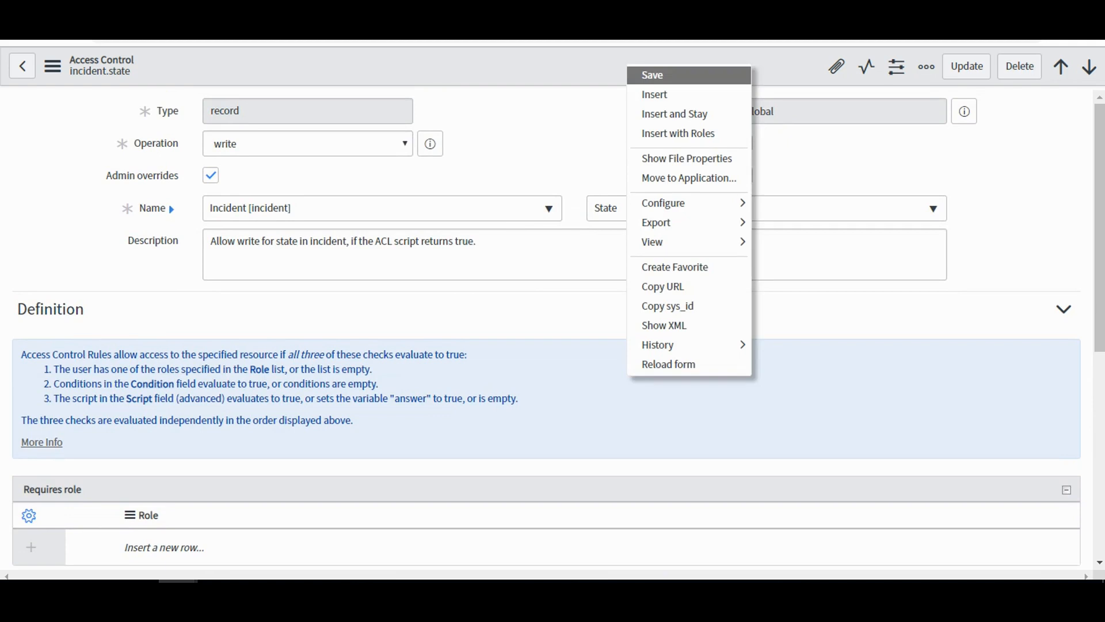
click(662, 75)
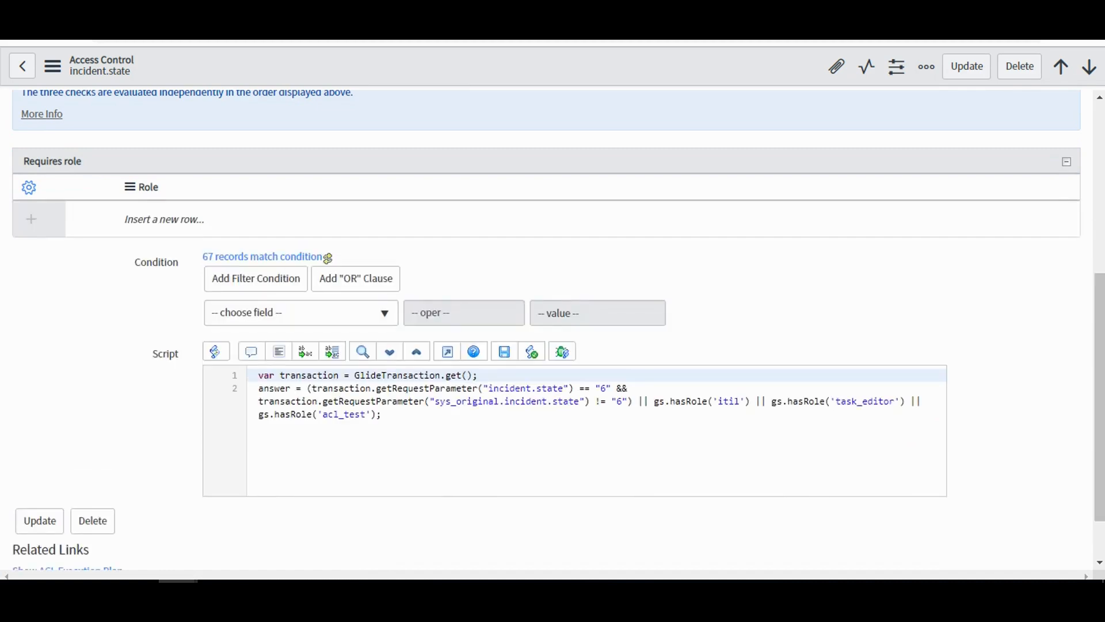
Return to the Test ACL user's window and reload the test5 incident to check whether State can be edited.
key(alt+Tab)
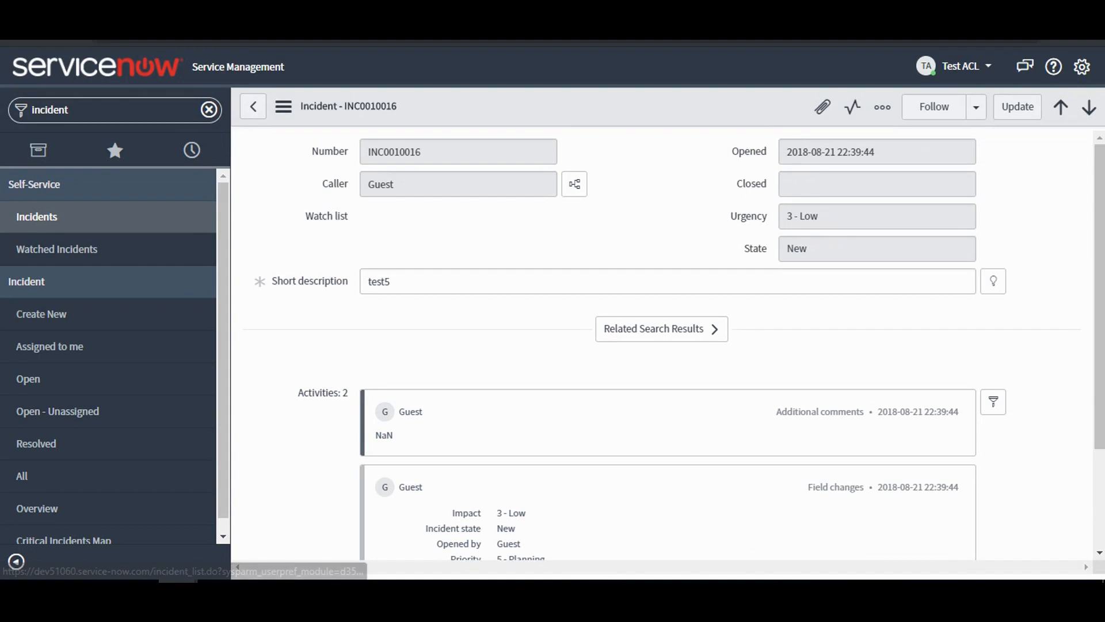
click(876, 249)
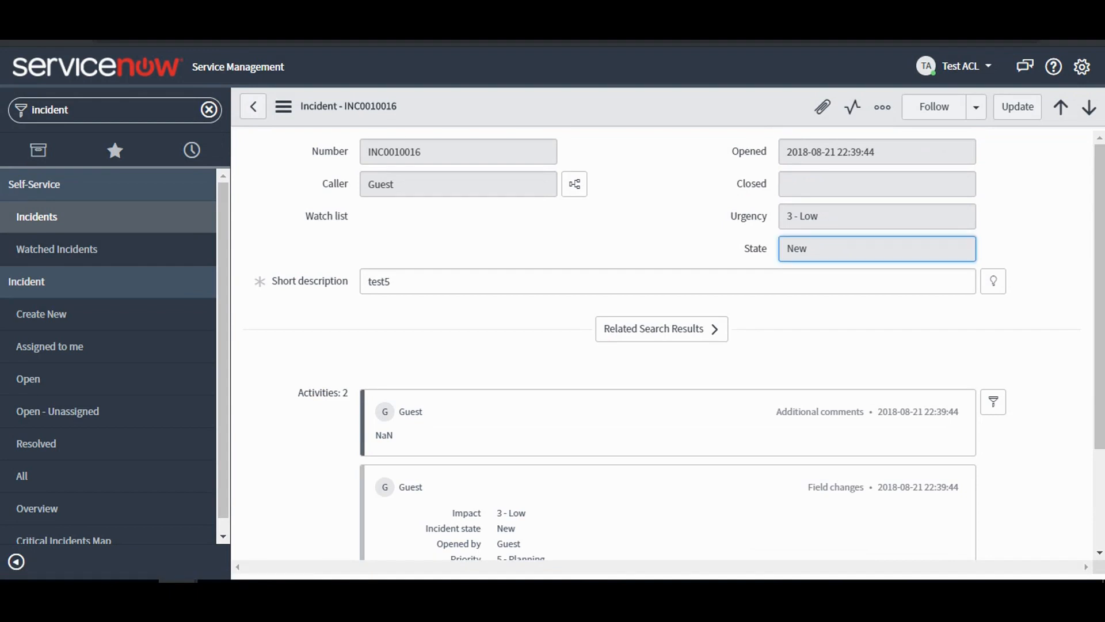
right_click(578, 110)
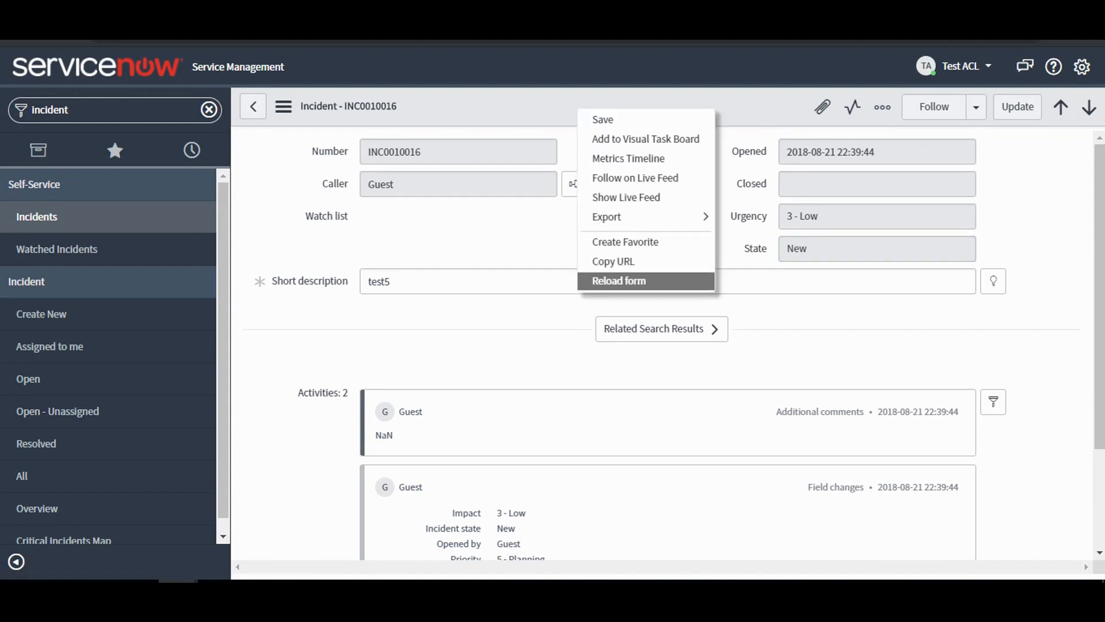
click(610, 281)
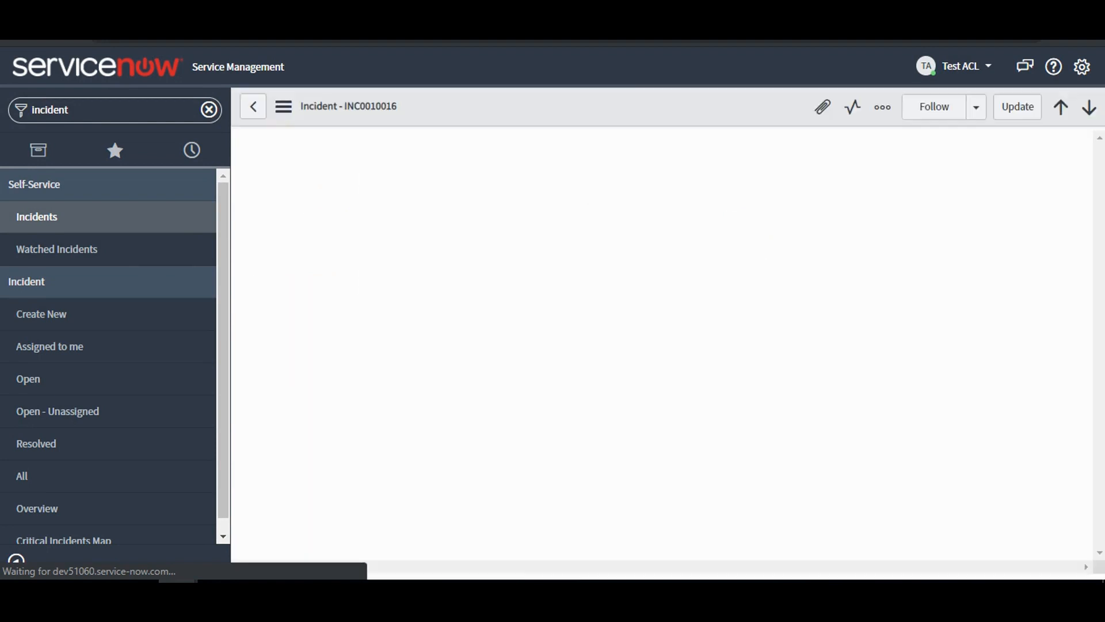